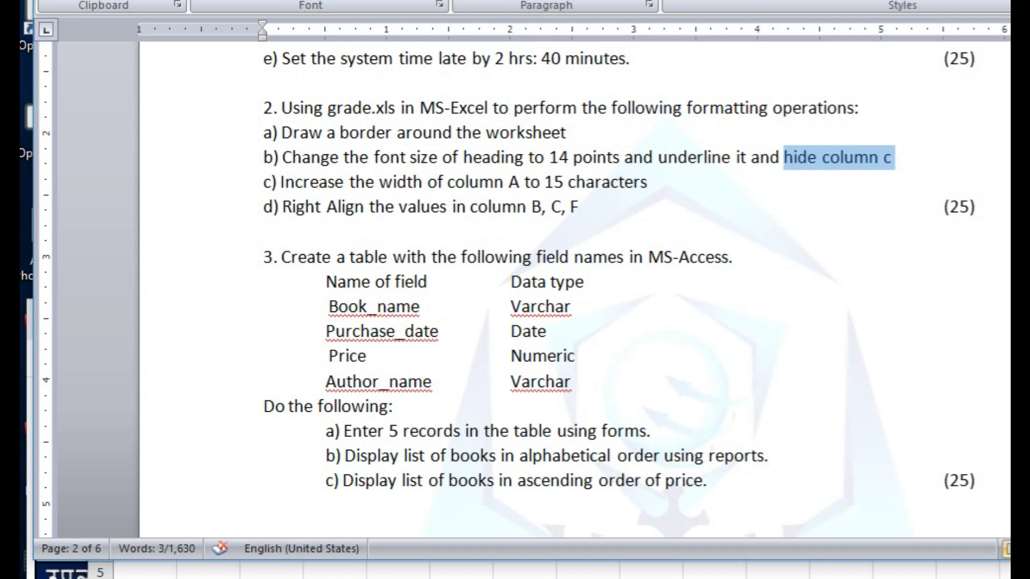
Save the blank Excel workbook in the Documents folder under the file name grade.
{"action": "left_click_drag", "start_coordinate": [840, 402], "coordinate": [797, 35]}
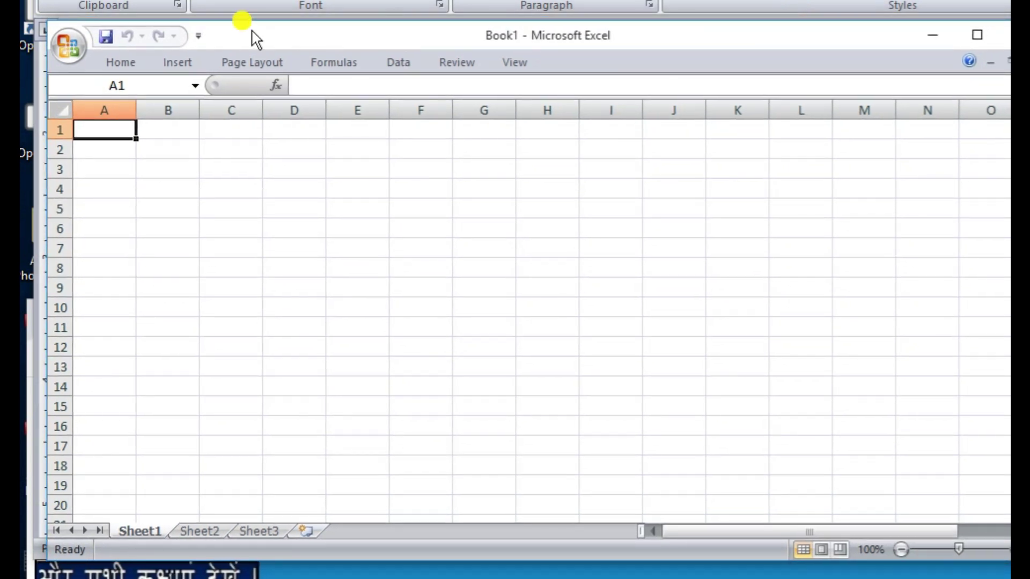
{"action": "left_click", "coordinate": [107, 35]}
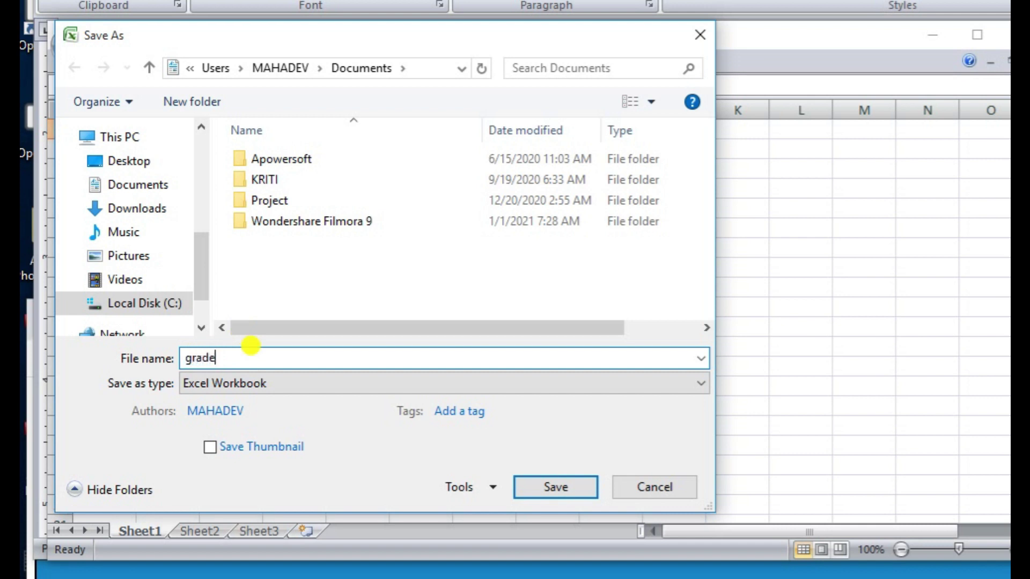
{"action": "left_click", "coordinate": [557, 488]}
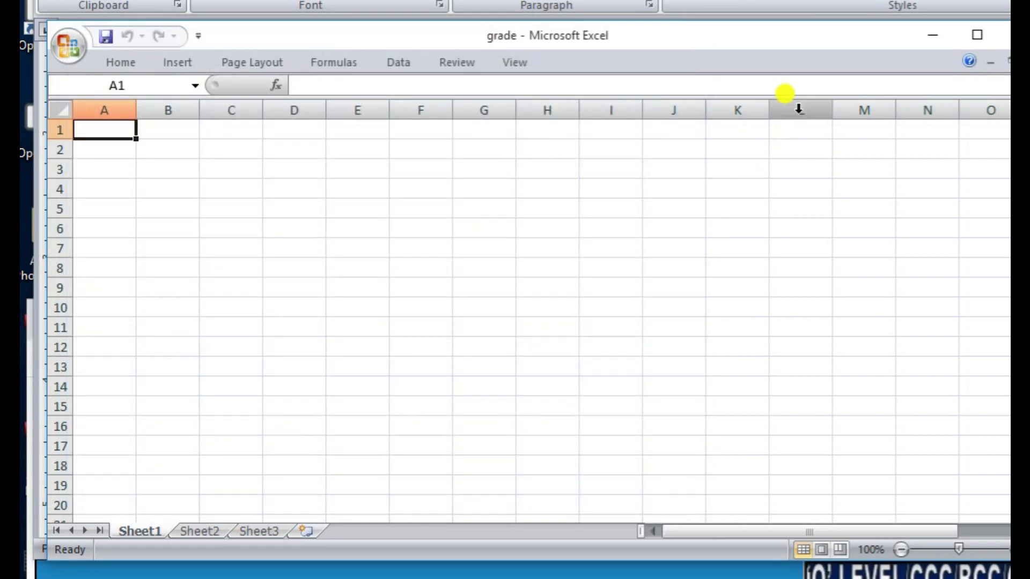
Check the formatting tasks in the question paper and hide column C on Sheet1 of the grade workbook.
{"action": "left_click_drag", "start_coordinate": [855, 41], "coordinate": [857, 415]}
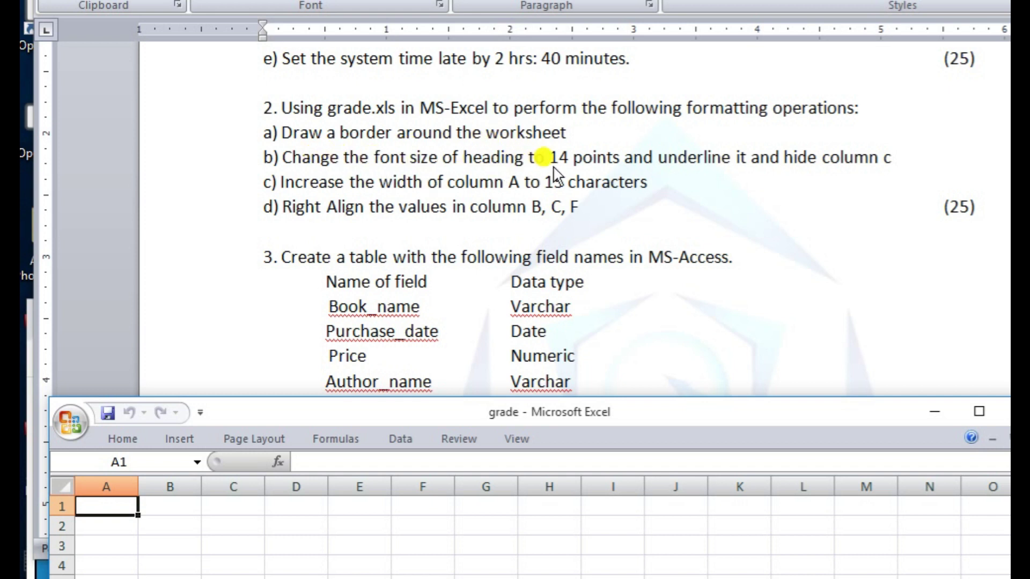
{"action": "left_click_drag", "start_coordinate": [670, 417], "coordinate": [644, 21]}
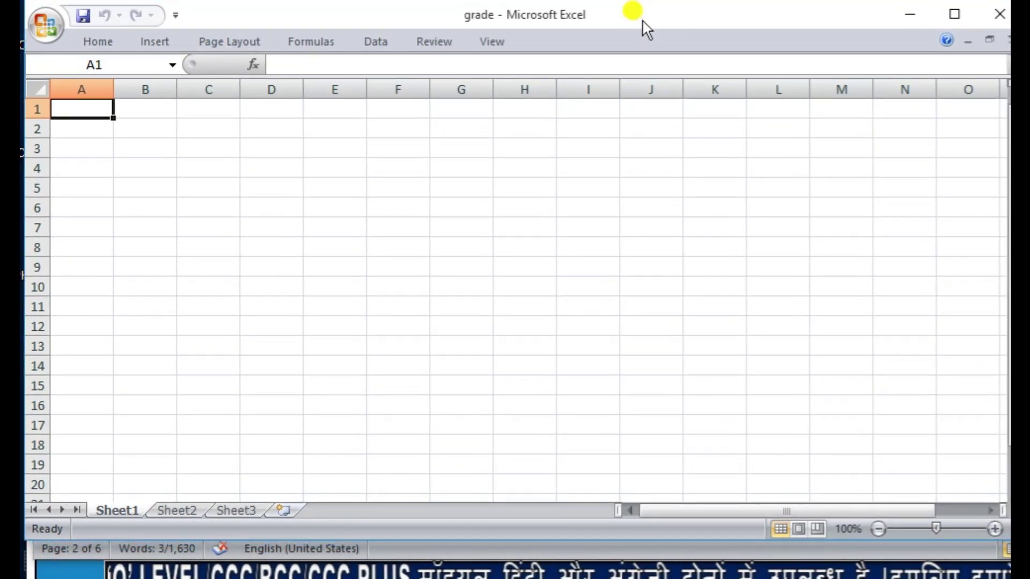
{"action": "right_click", "coordinate": [195, 90]}
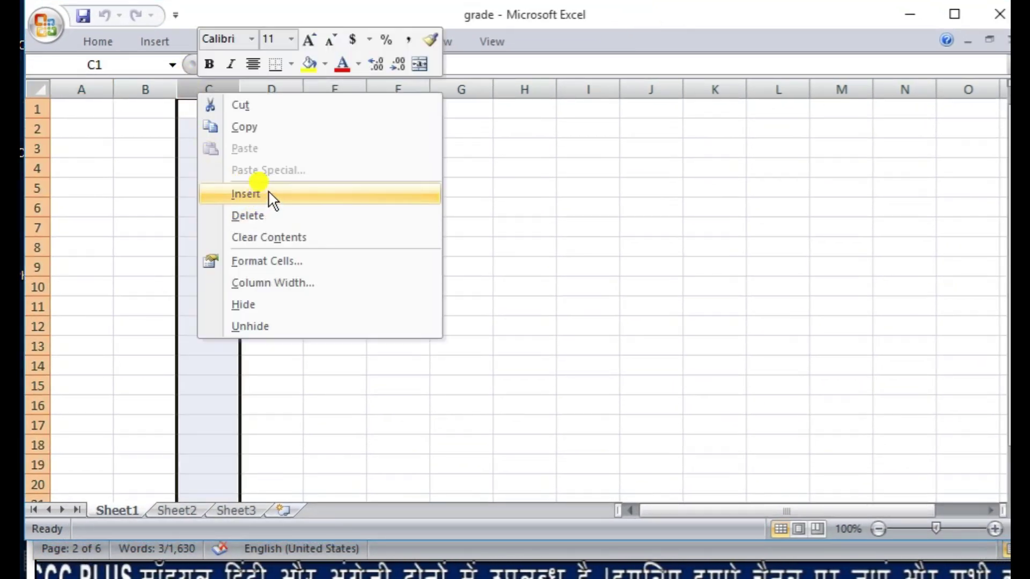
{"action": "left_click", "coordinate": [256, 309]}
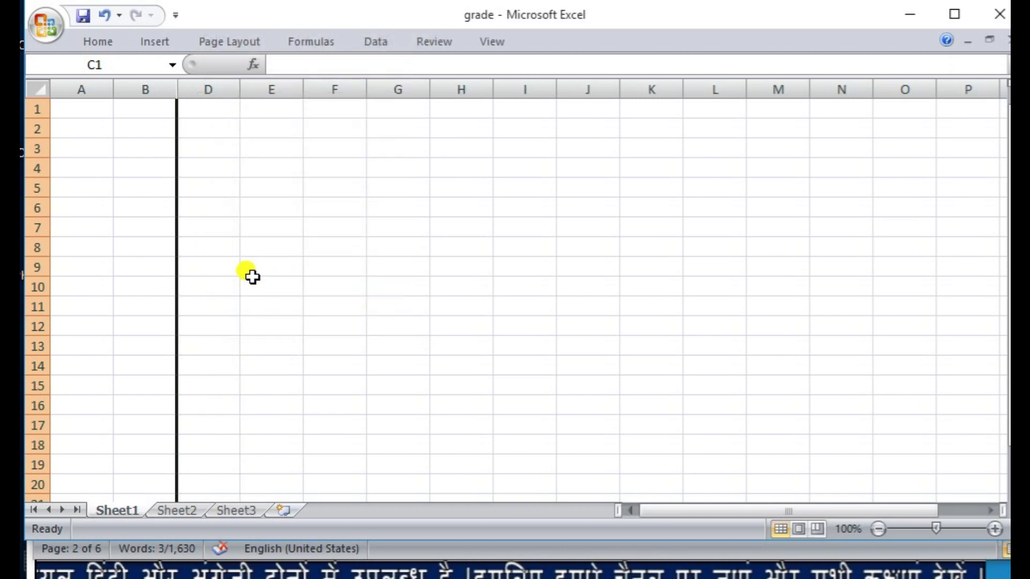
Set the selected column C to font size 14 with underline, checking the formatting tasks in the question paper.
{"action": "left_click", "coordinate": [94, 45]}
{"action": "left_click", "coordinate": [242, 74]}
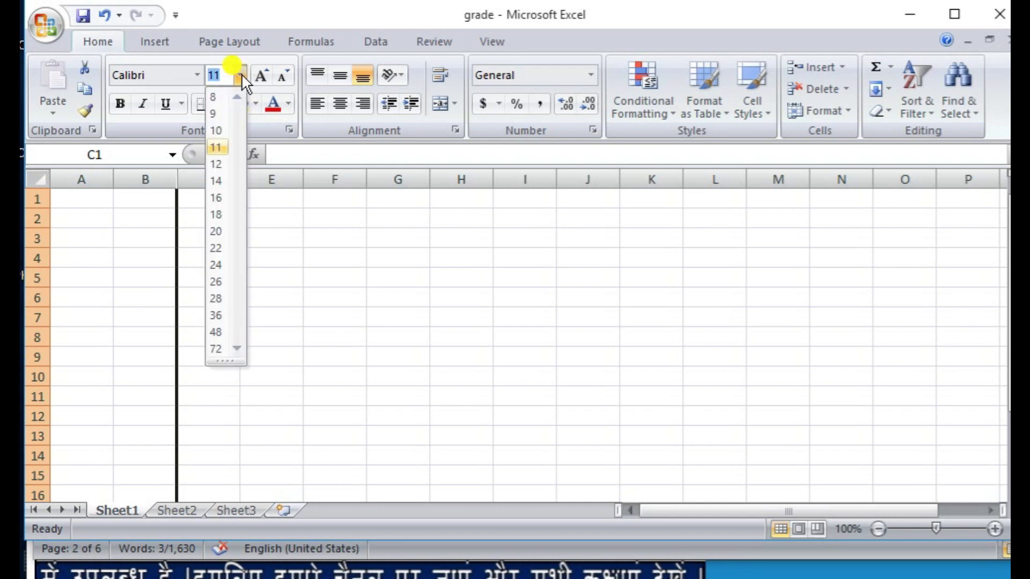
{"action": "left_click", "coordinate": [217, 181]}
{"action": "left_click_drag", "start_coordinate": [753, 24], "coordinate": [780, 426]}
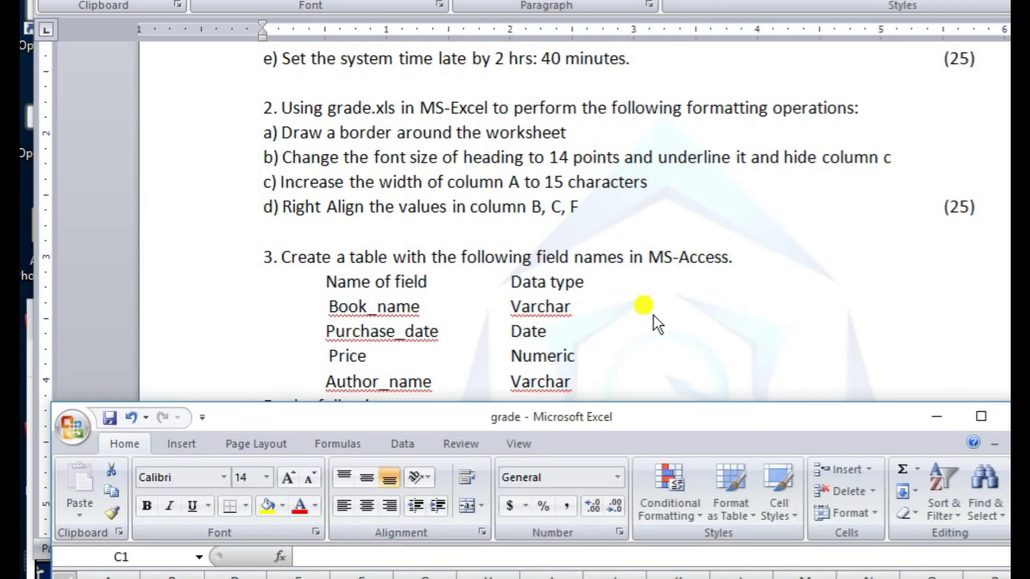
{"action": "left_click_drag", "start_coordinate": [646, 419], "coordinate": [606, 18]}
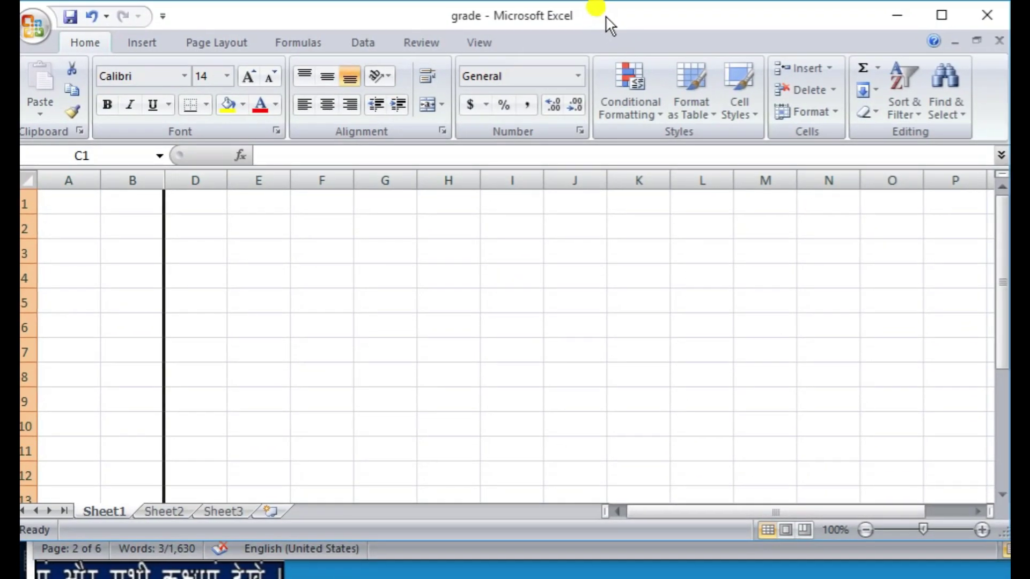
{"action": "left_click", "coordinate": [152, 105]}
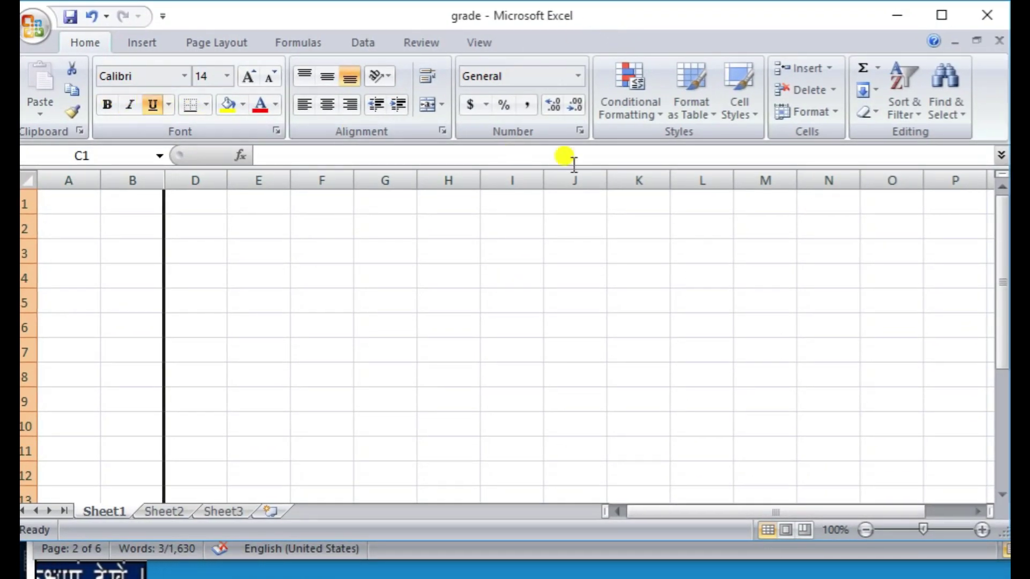
{"action": "left_click_drag", "start_coordinate": [816, 22], "coordinate": [825, 385]}
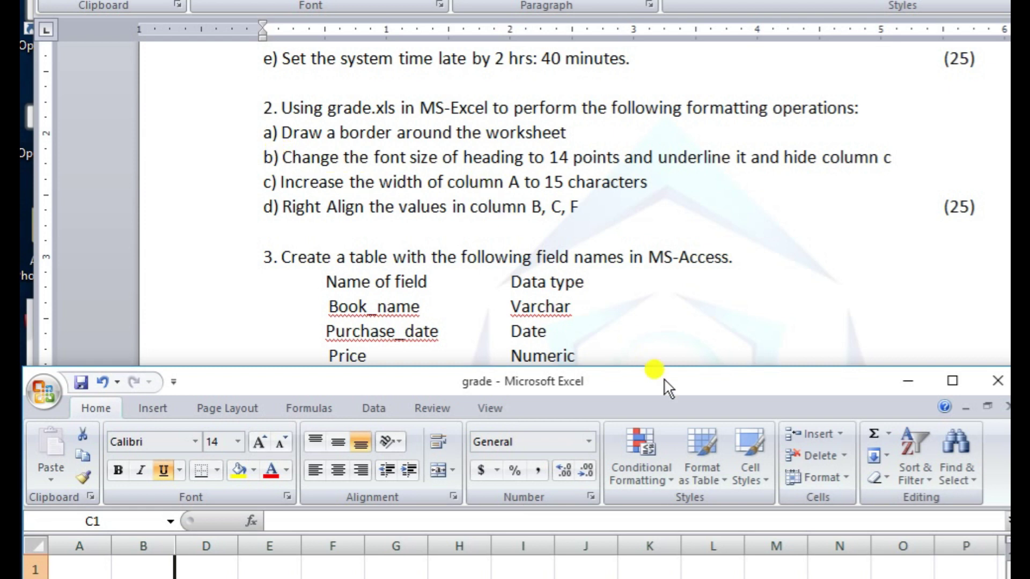
{"action": "left_click_drag", "start_coordinate": [656, 382], "coordinate": [656, 21]}
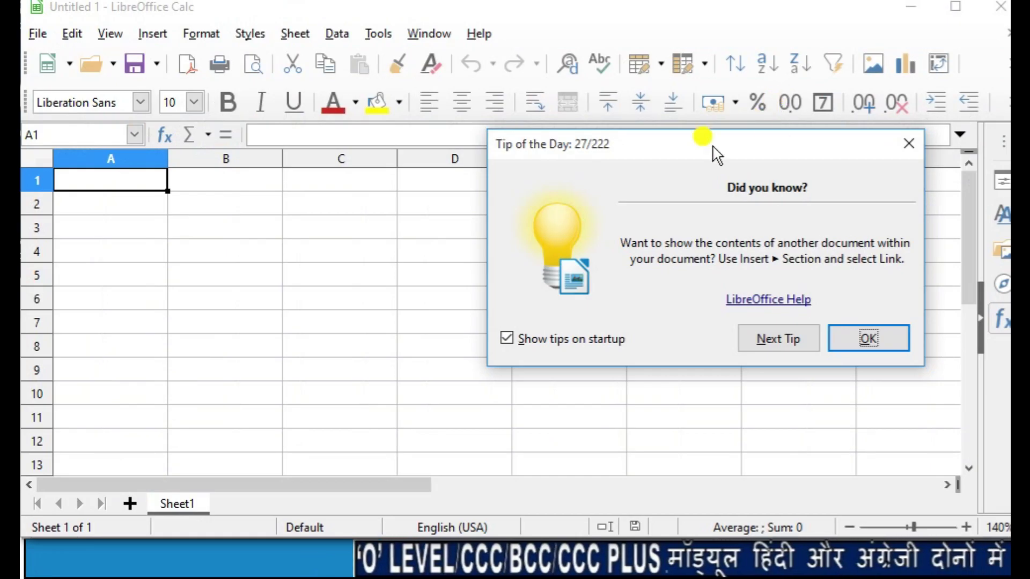
In LibreOffice Calc, hide column C of the untitled spreadsheet and set the font size of cell D1 to 14.
{"action": "left_click", "coordinate": [848, 338]}
{"action": "left_click", "coordinate": [329, 162]}
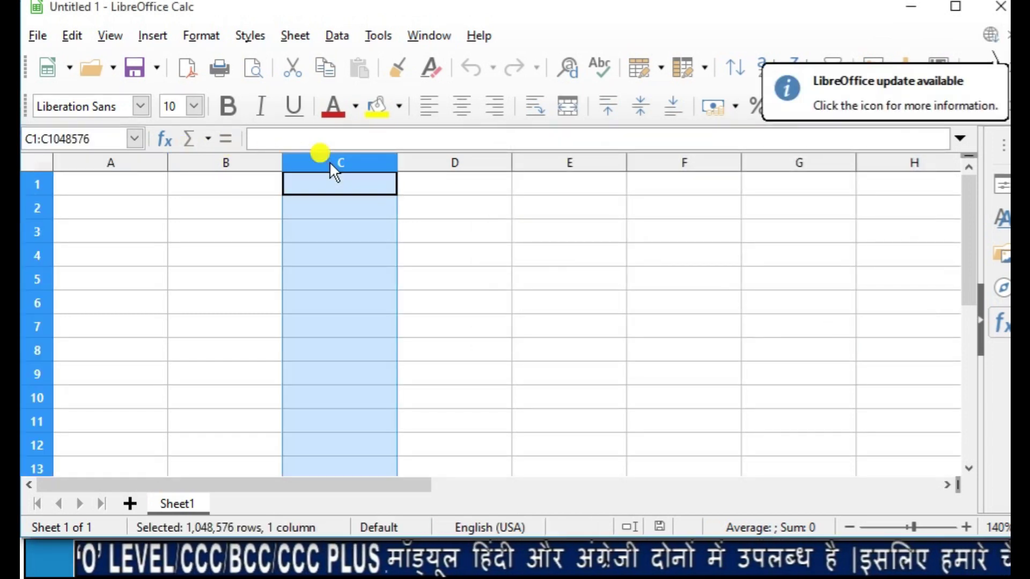
{"action": "right_click", "coordinate": [329, 161]}
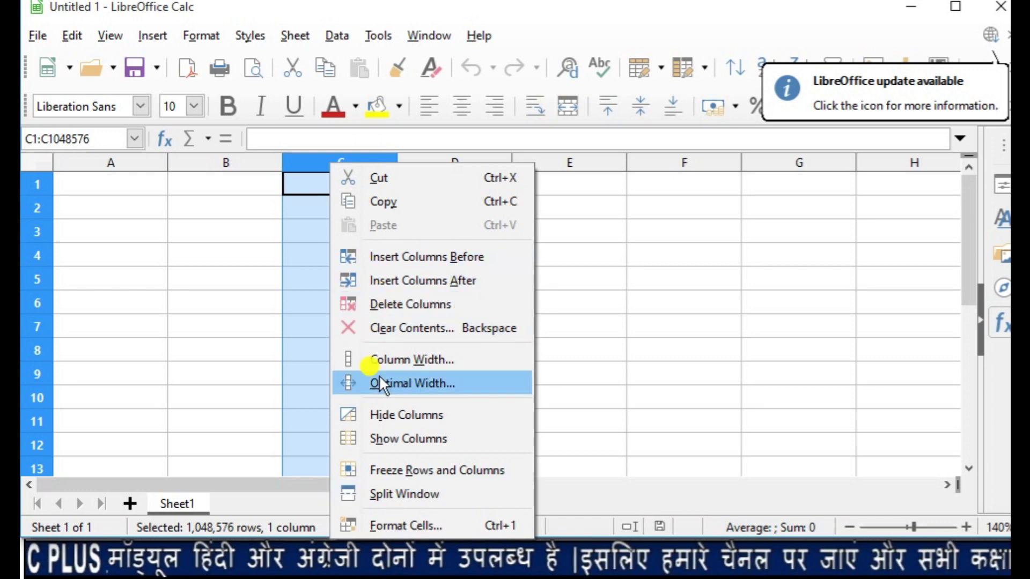
{"action": "left_click", "coordinate": [386, 415]}
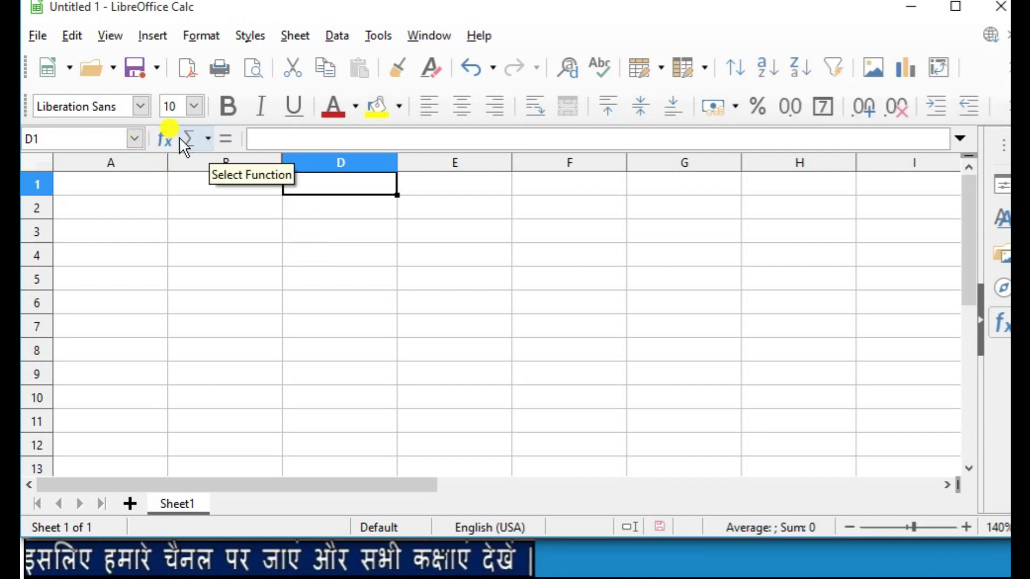
{"action": "left_click", "coordinate": [194, 106]}
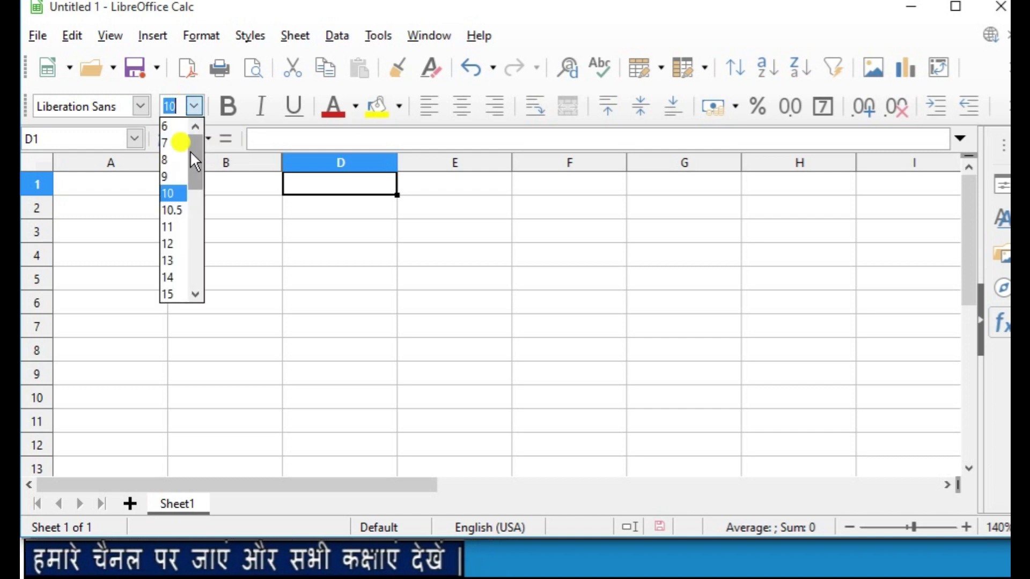
{"action": "left_click", "coordinate": [172, 275]}
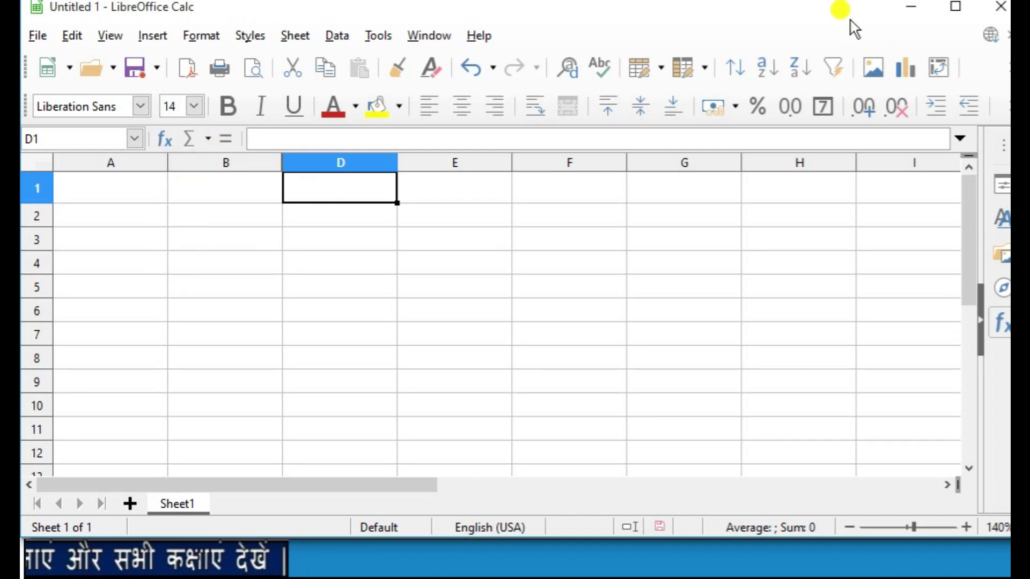
Return to the Word question paper and highlight the task on column A's width, narrowing the highlight to the value 15.
{"action": "left_click", "coordinate": [917, 11]}
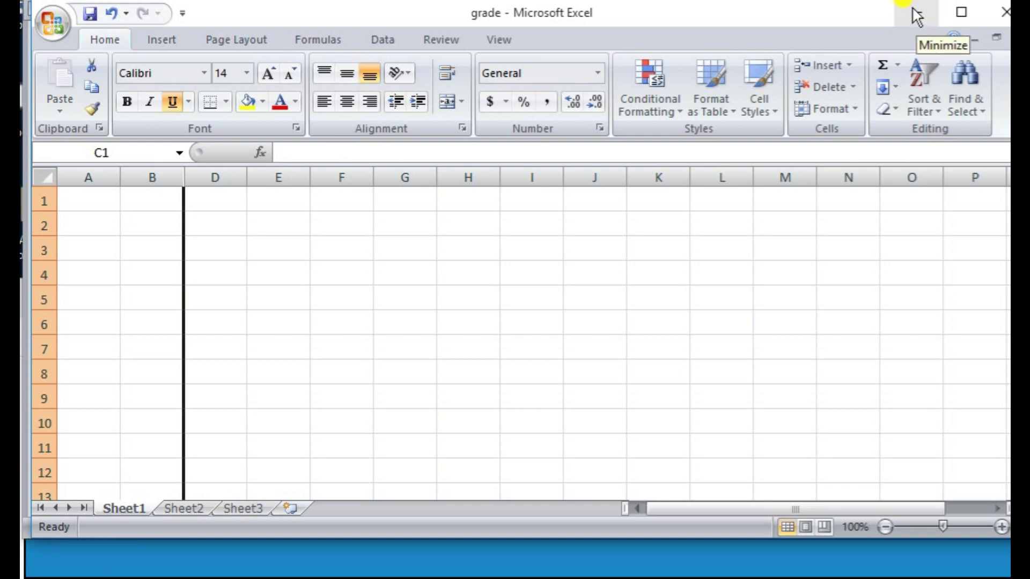
{"action": "left_click", "coordinate": [916, 15]}
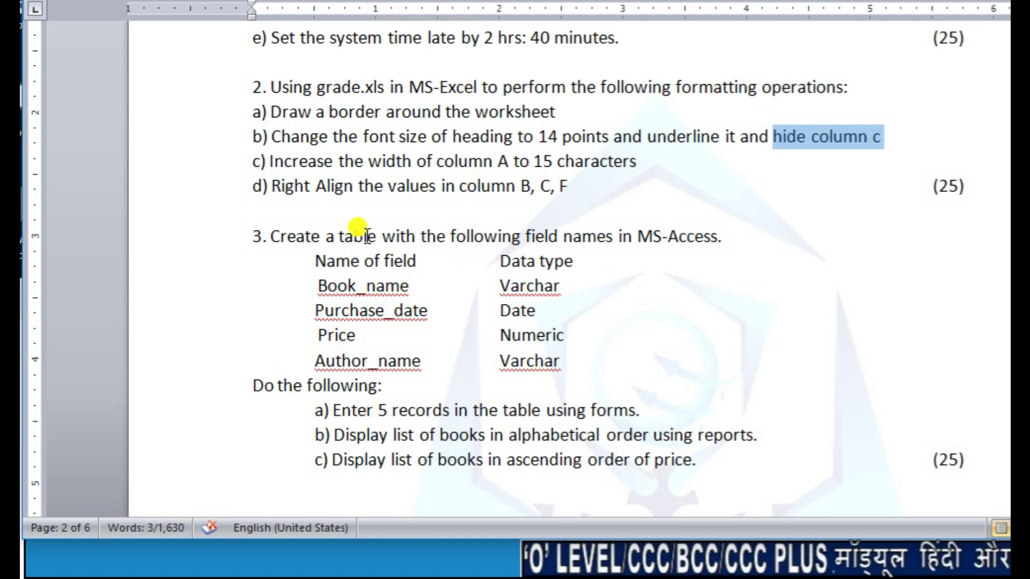
{"action": "left_click_drag", "start_coordinate": [261, 161], "coordinate": [603, 163]}
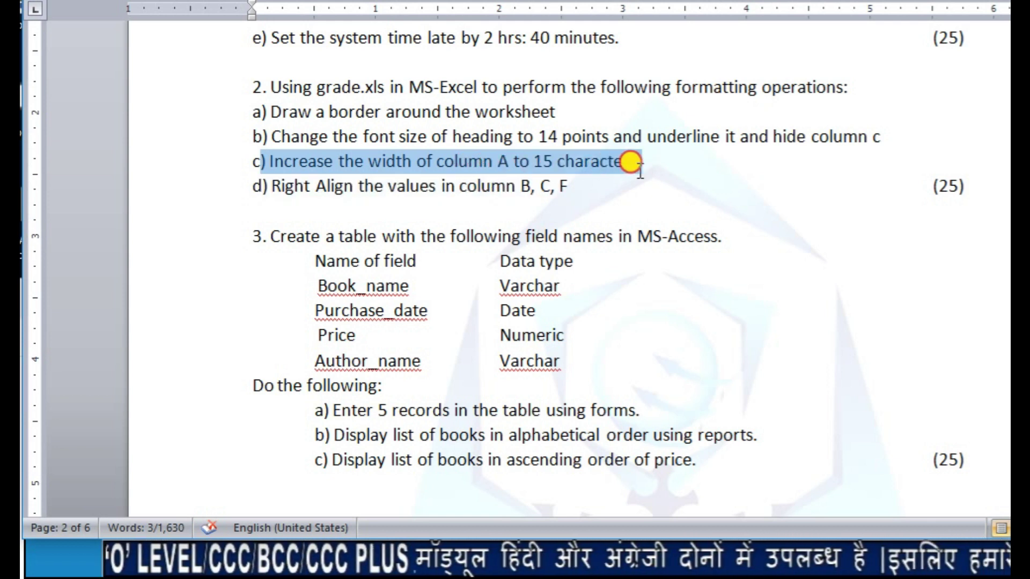
{"action": "left_click", "coordinate": [543, 160]}
{"action": "left_click_drag", "start_coordinate": [539, 161], "coordinate": [558, 162]}
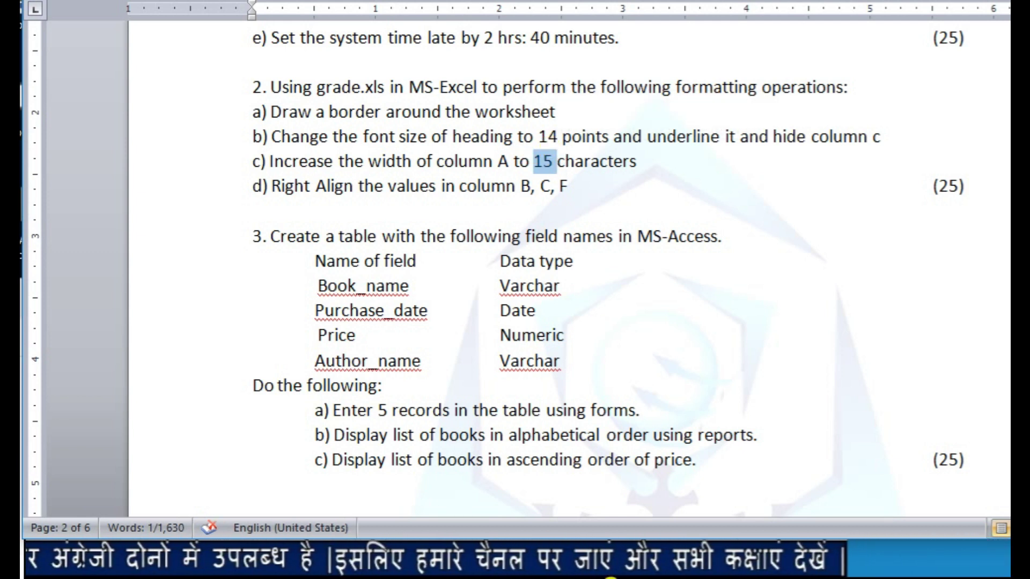
{"action": "key", "text": "alt+Tab"}
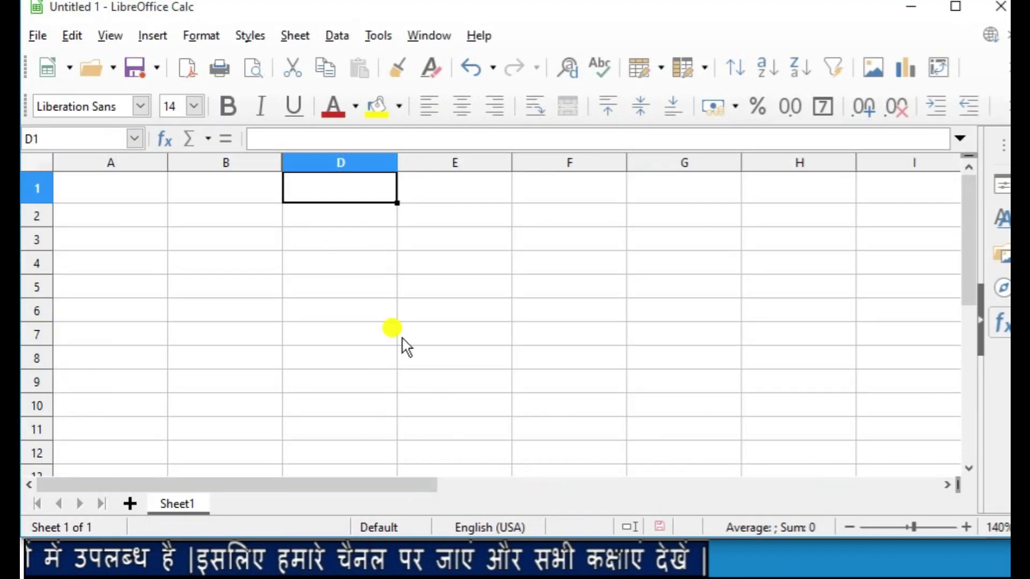
{"action": "left_click_drag", "start_coordinate": [150, 198], "coordinate": [918, 313]}
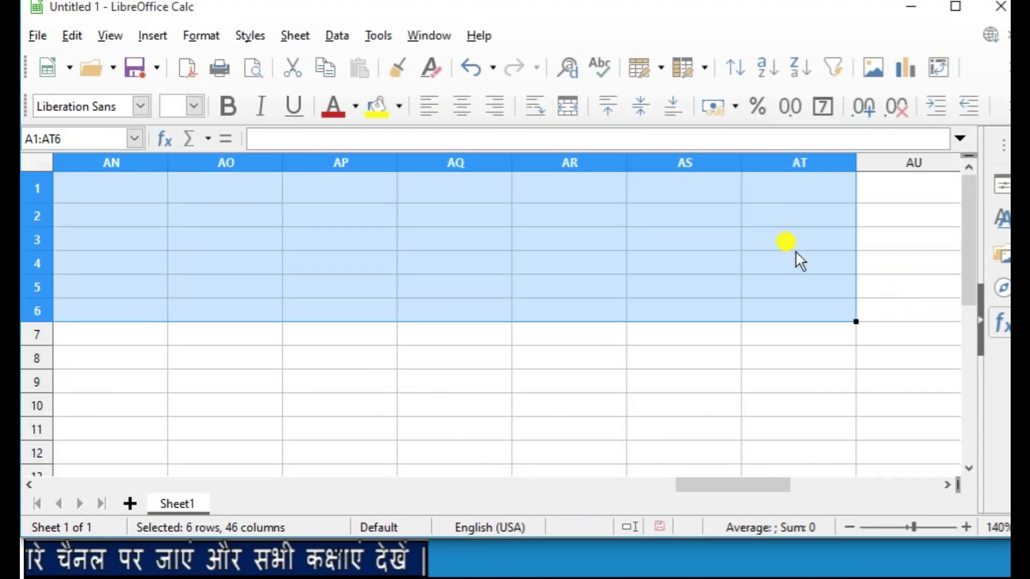
{"action": "left_click", "coordinate": [910, 8]}
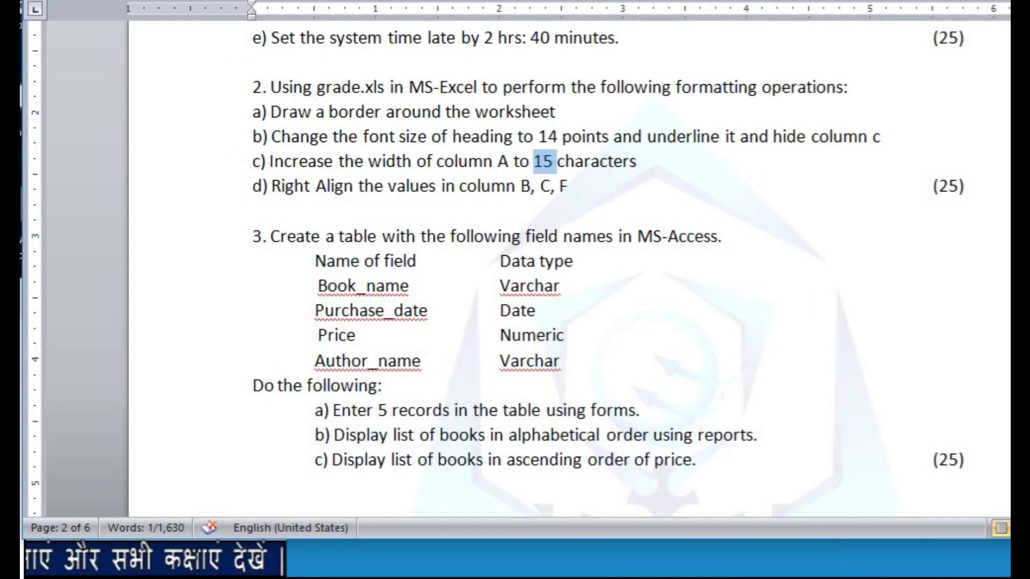
Switch to the grade workbook in Excel and set the column width of columns A through O to 15.
{"action": "left_click", "coordinate": [772, 577]}
{"action": "left_click_drag", "start_coordinate": [407, 248], "coordinate": [413, 261]}
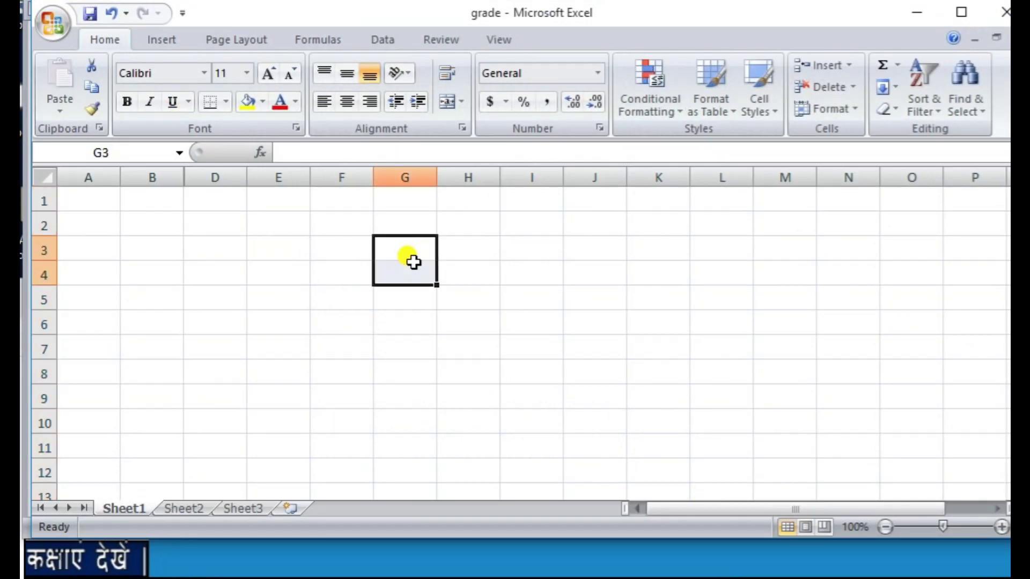
{"action": "left_click_drag", "start_coordinate": [84, 198], "coordinate": [899, 317]}
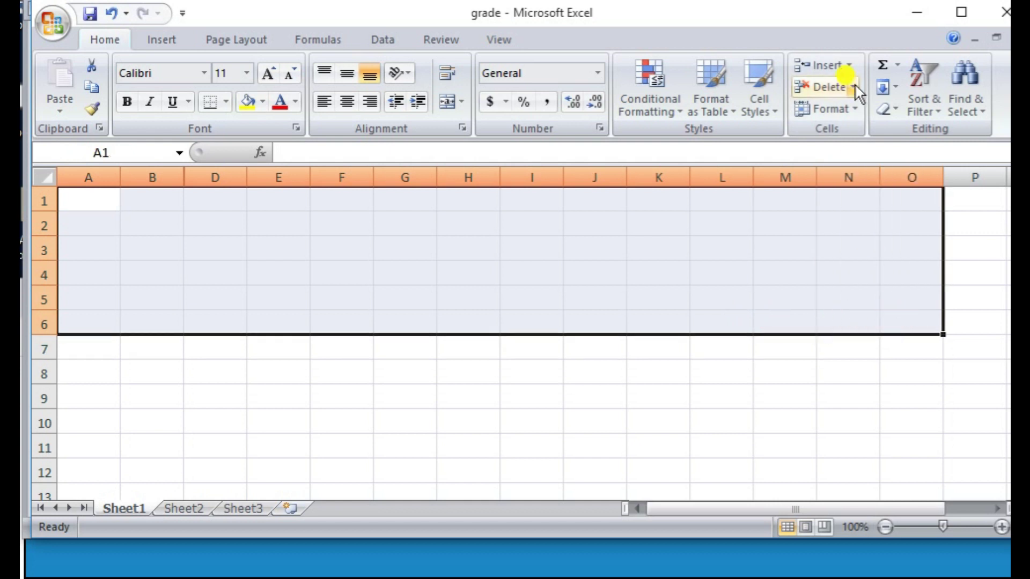
{"action": "left_click", "coordinate": [853, 109]}
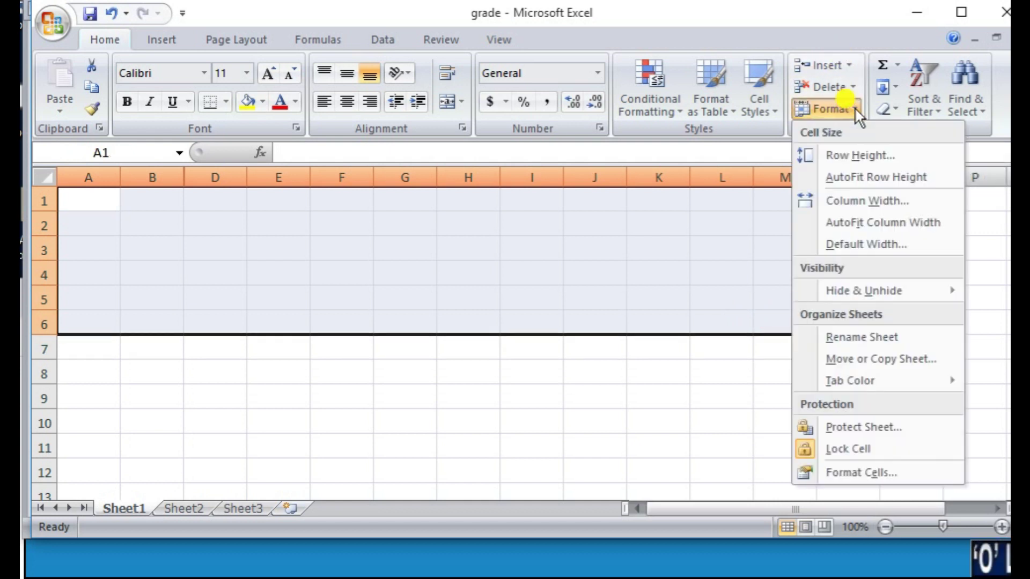
{"action": "left_click", "coordinate": [848, 201]}
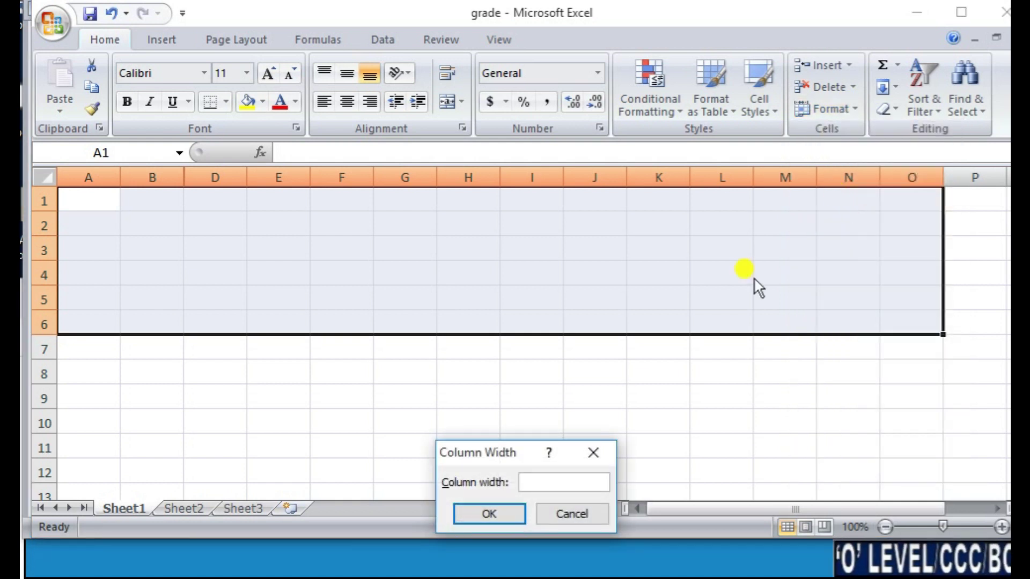
{"action": "type", "text": "15"}
{"action": "left_click", "coordinate": [491, 512]}
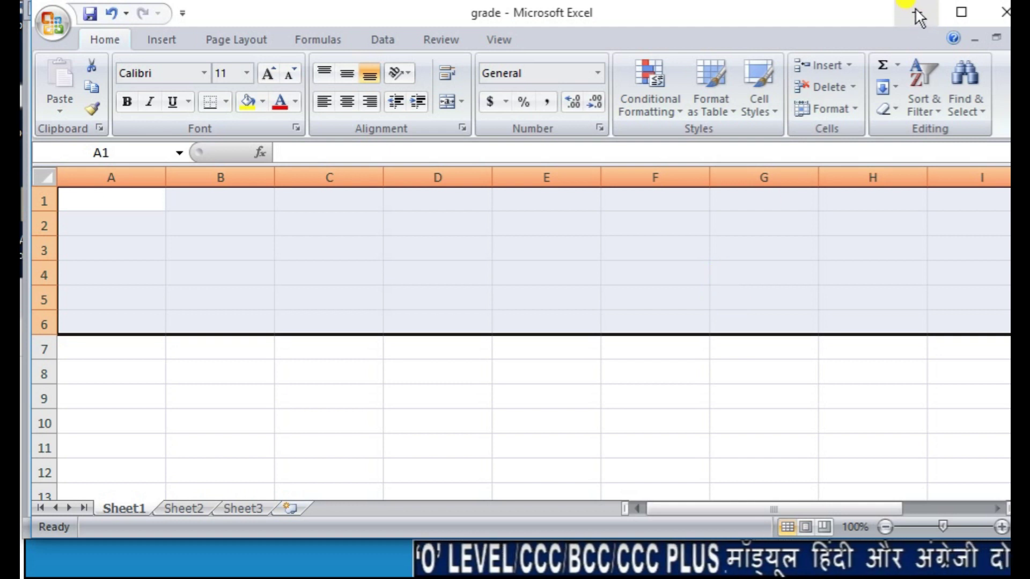
Return to the Word question paper and highlight the words "Right Align" in task d.
{"action": "left_click", "coordinate": [932, 11]}
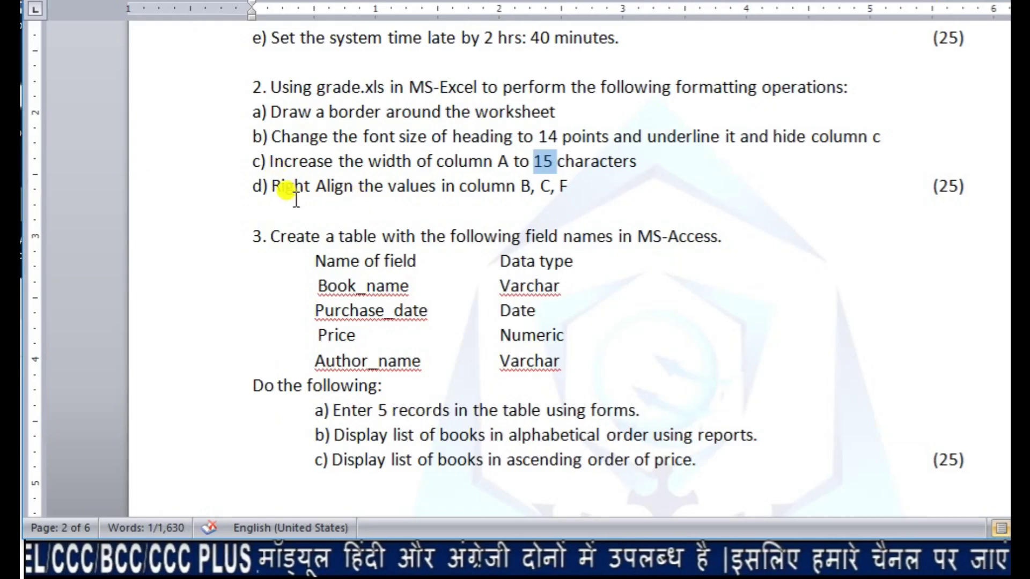
{"action": "left_click_drag", "start_coordinate": [274, 194], "coordinate": [569, 185]}
{"action": "left_click", "coordinate": [365, 188]}
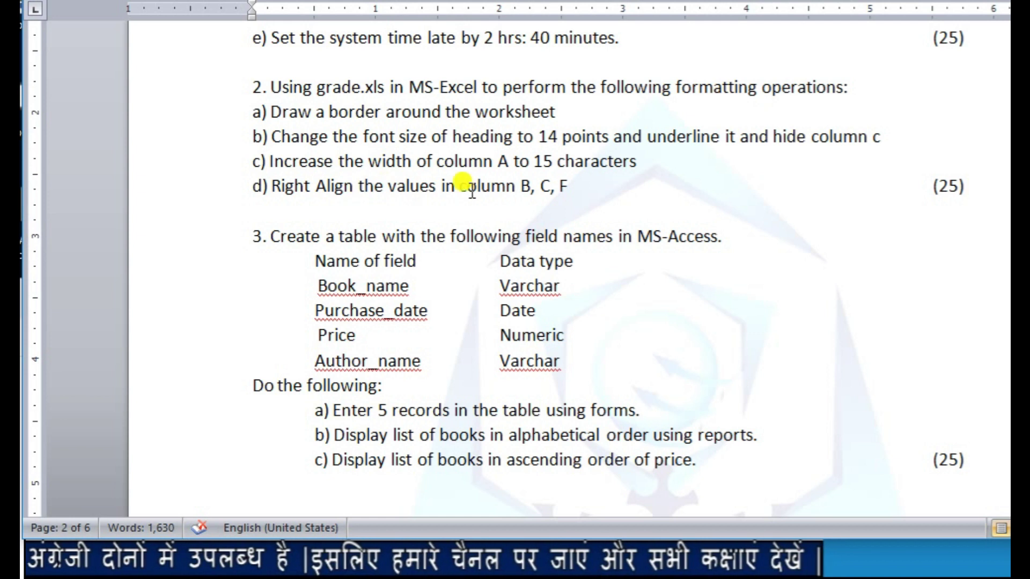
{"action": "left_click_drag", "start_coordinate": [271, 185], "coordinate": [356, 186]}
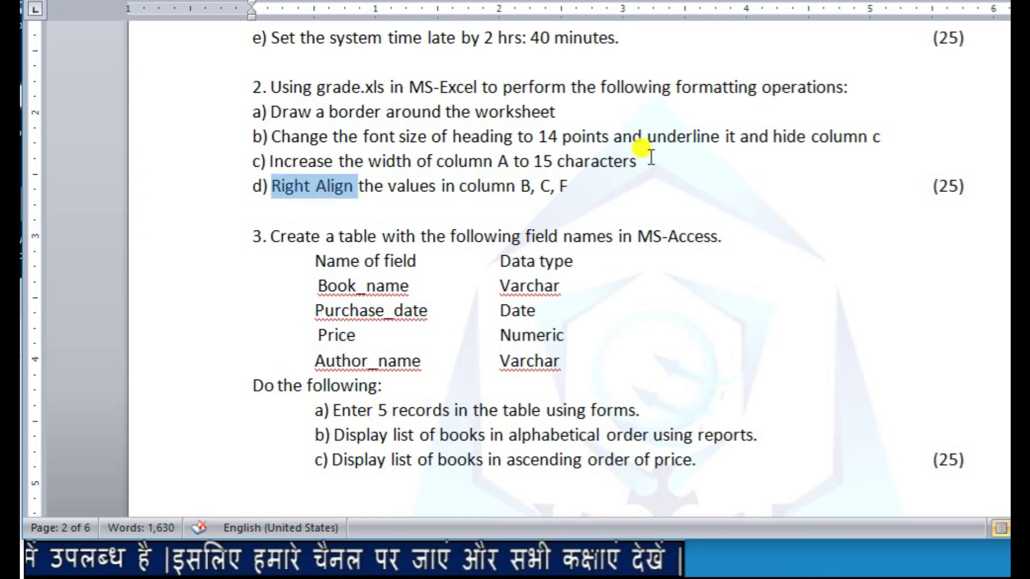
Switch to the grade workbook in Excel, right-align cell B1 and enter the text "gggg" in it.
{"action": "left_click", "coordinate": [693, 573]}
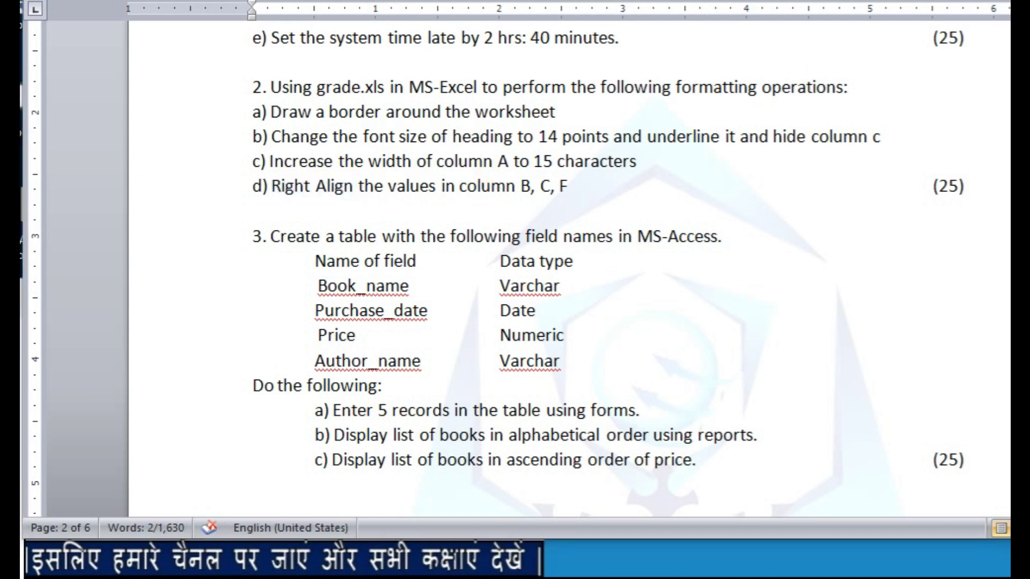
{"action": "left_click", "coordinate": [248, 344]}
{"action": "left_click", "coordinate": [312, 204]}
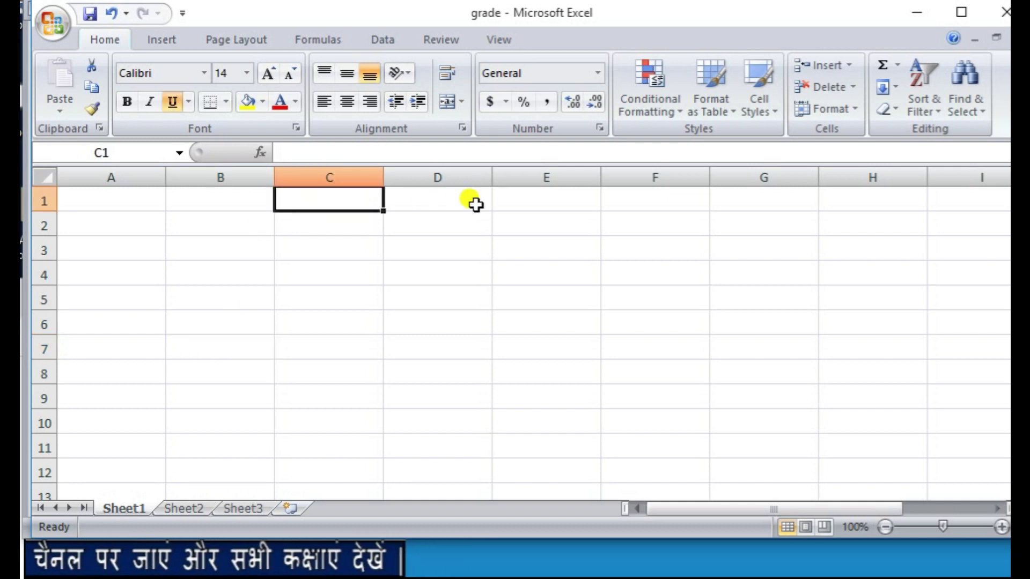
{"action": "key", "text": "Left"}
{"action": "key", "text": "Right"}
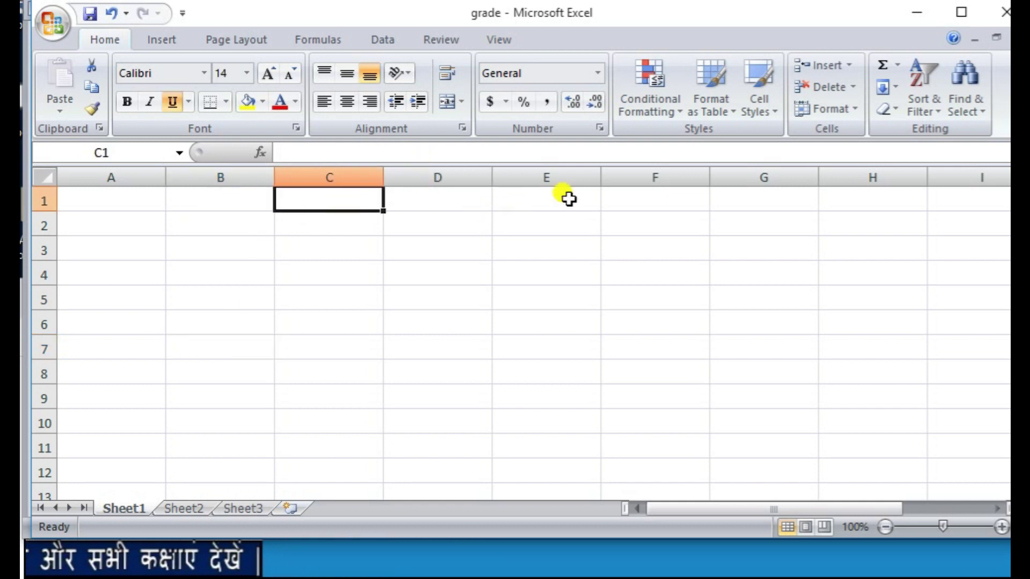
{"action": "key", "text": "Left"}
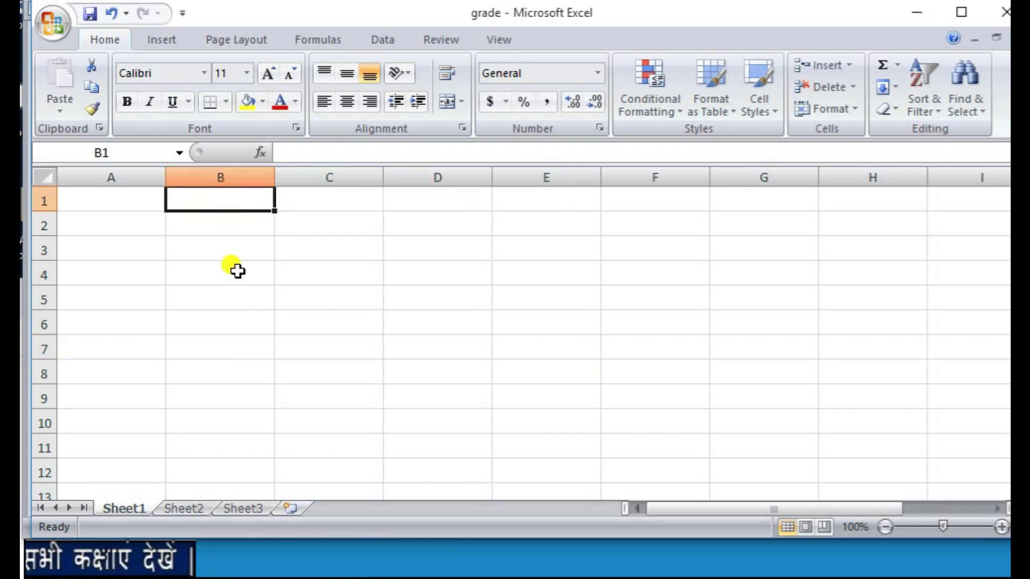
{"action": "left_click", "coordinate": [364, 102]}
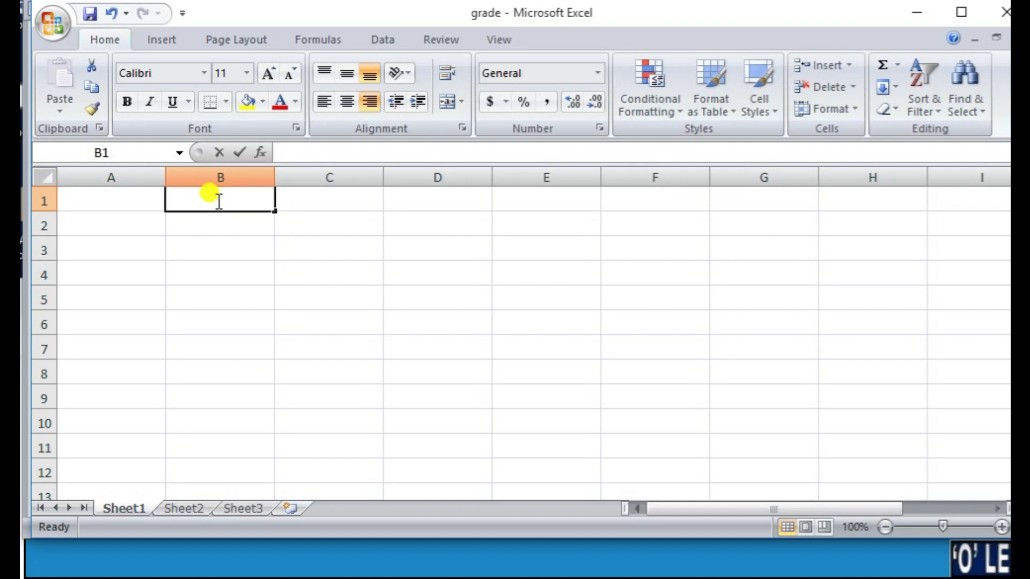
{"action": "type", "text": "gggg"}
{"action": "left_click", "coordinate": [426, 220]}
{"action": "left_click", "coordinate": [451, 198]}
{"action": "left_click", "coordinate": [342, 202]}
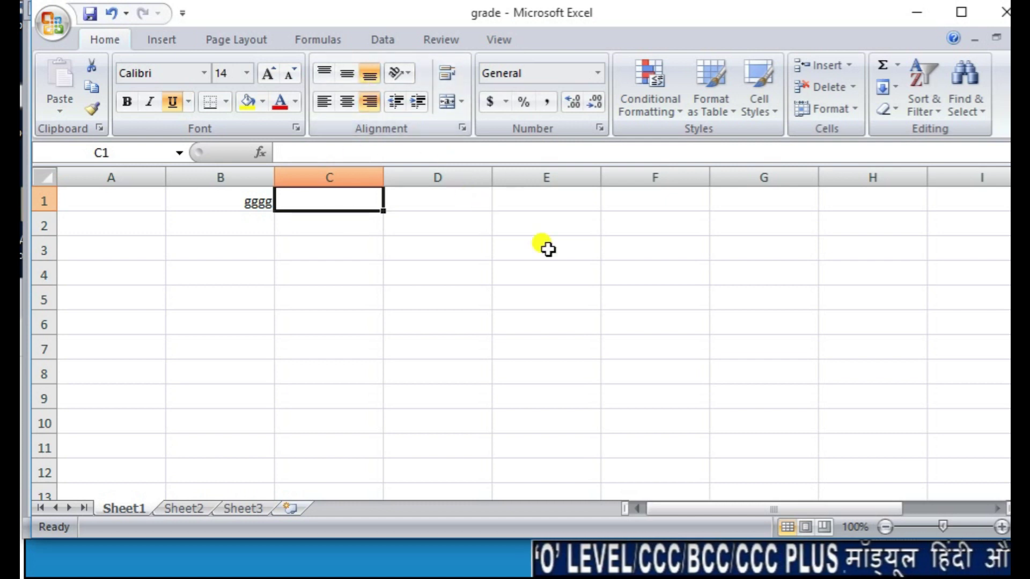
Select the whole of column B on Sheet1 and right-align its values.
{"action": "left_click", "coordinate": [553, 199]}
{"action": "left_click", "coordinate": [369, 102]}
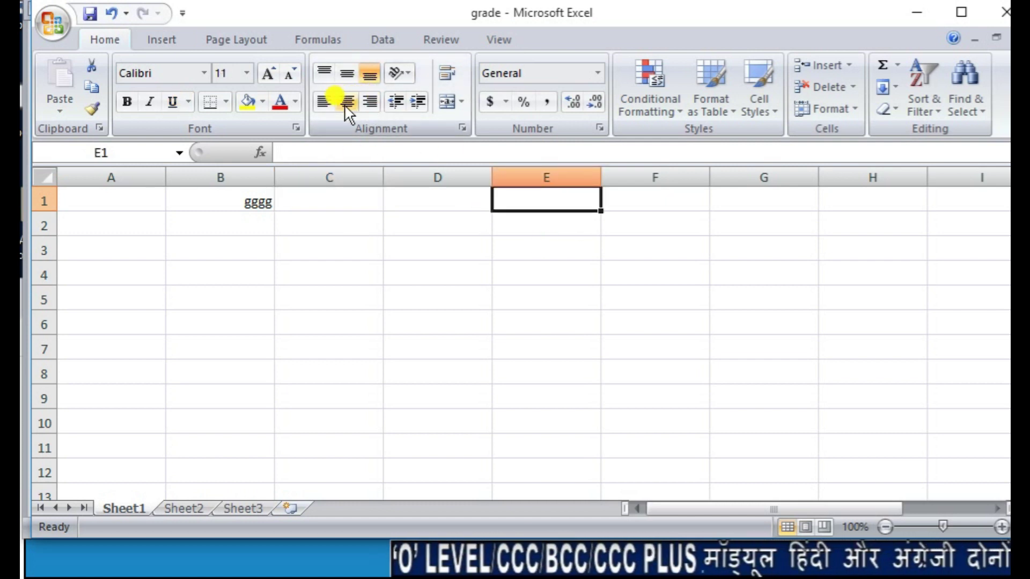
{"action": "left_click", "coordinate": [427, 277]}
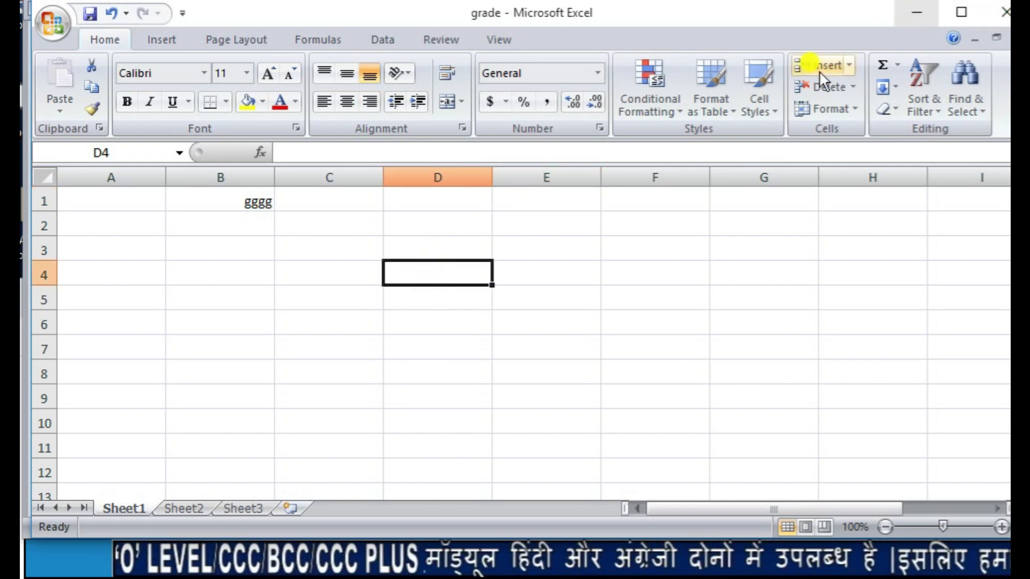
{"action": "left_click", "coordinate": [451, 177]}
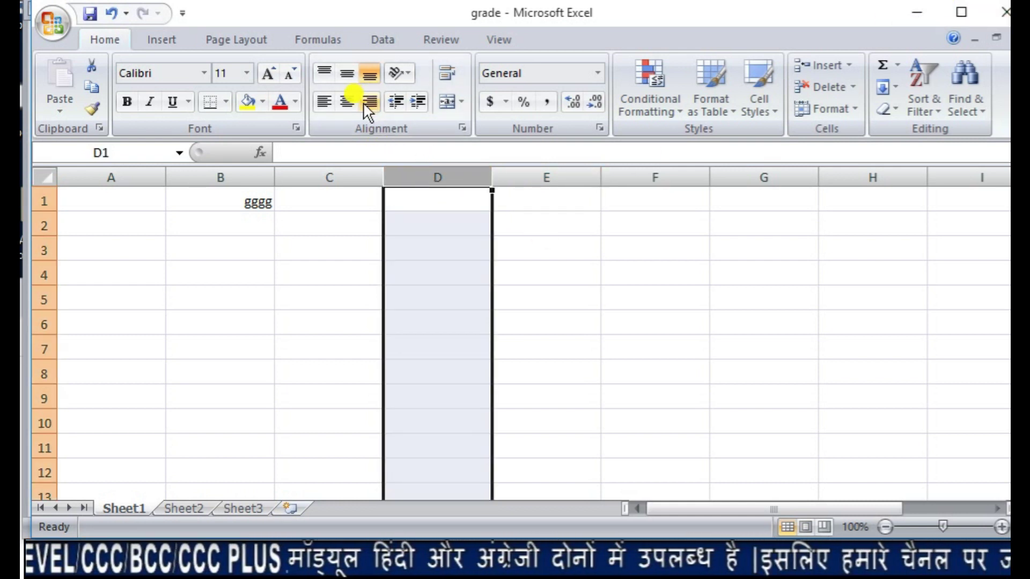
{"action": "left_click", "coordinate": [234, 177]}
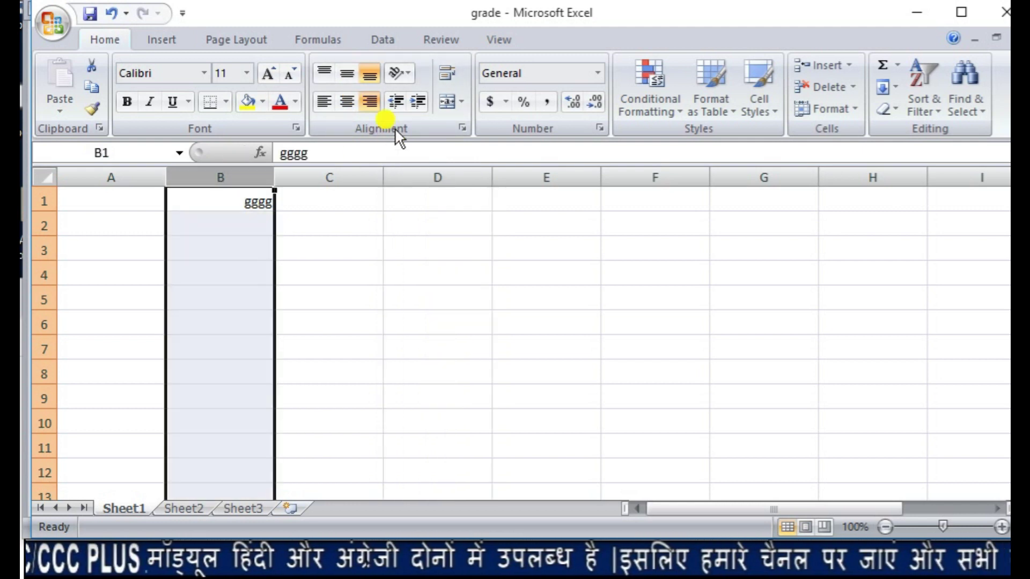
{"action": "left_click", "coordinate": [370, 101]}
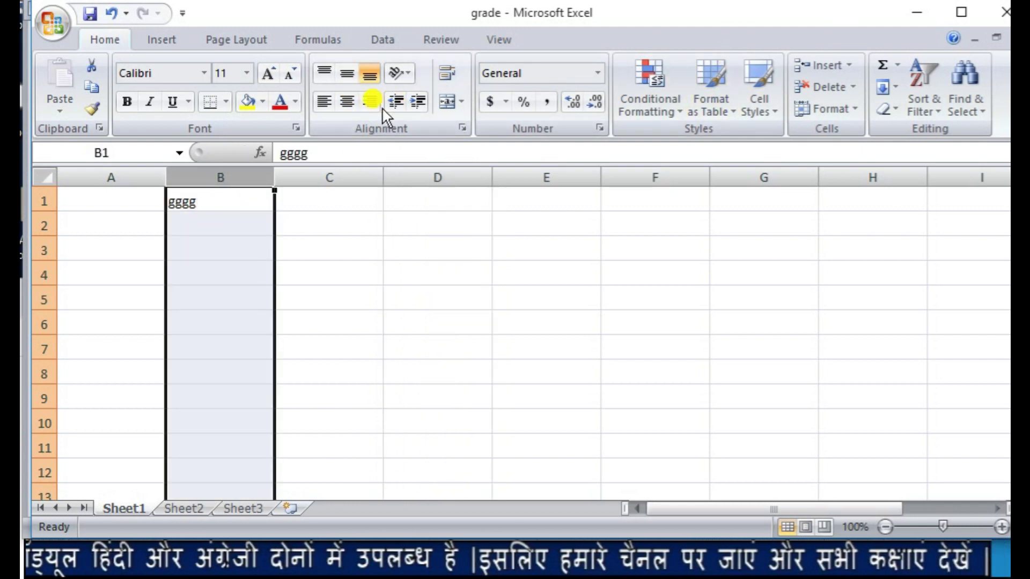
{"action": "left_click", "coordinate": [370, 101]}
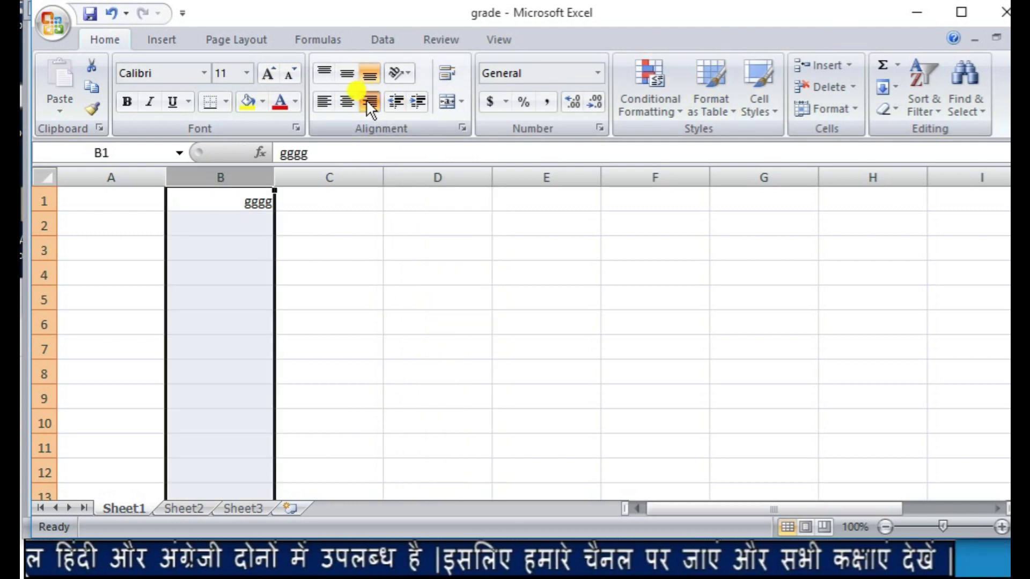
Return to the Word question paper and mark question 3 with a handwritten, underlined "R4" and a bracket around its text.
{"action": "left_click", "coordinate": [916, 16]}
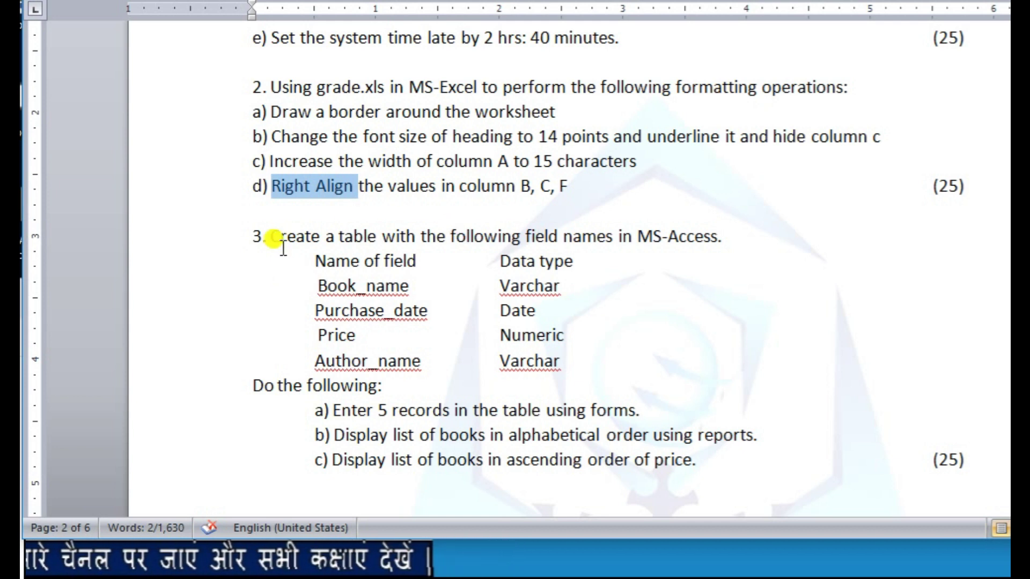
{"action": "mouse_move", "coordinate": [730, 313]}
{"action": "left_mouse_down"}
{"action": "mouse_move", "coordinate": [731, 250]}
{"action": "mouse_move", "coordinate": [735, 276]}
{"action": "left_mouse_up"}
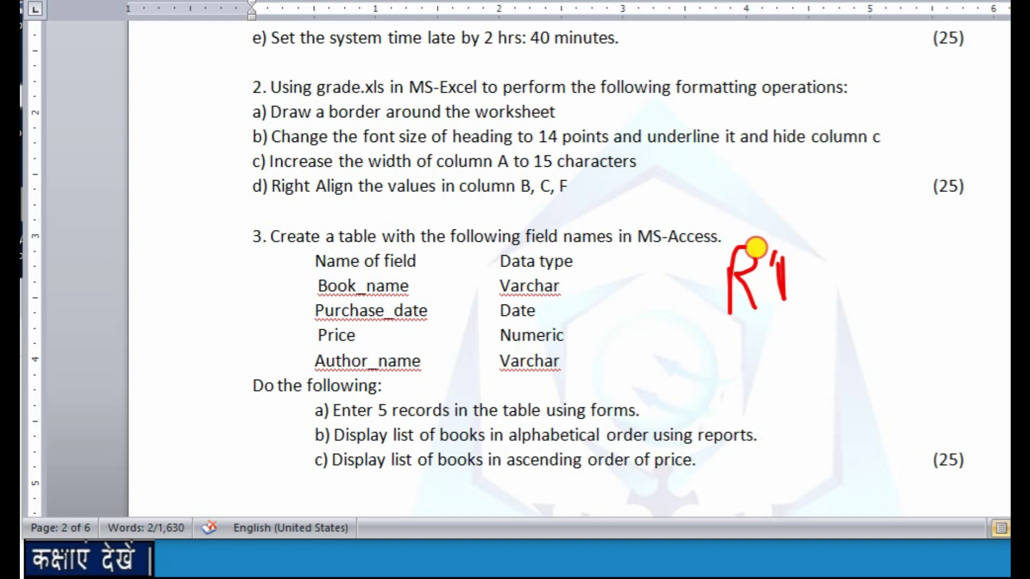
{"action": "left_click_drag", "start_coordinate": [748, 356], "coordinate": [807, 337]}
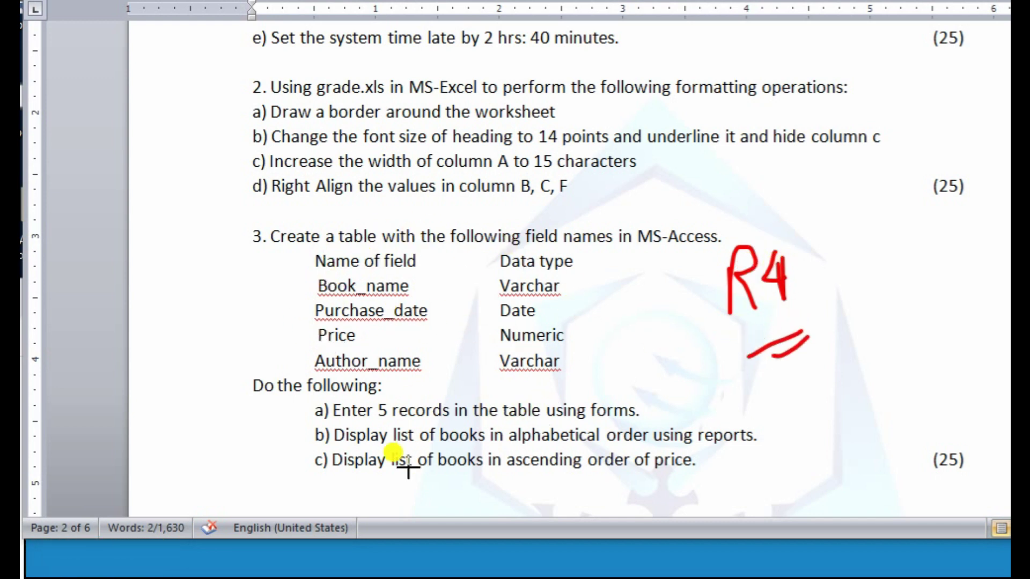
{"action": "mouse_move", "coordinate": [311, 245]}
{"action": "left_mouse_down"}
{"action": "mouse_move", "coordinate": [261, 249]}
{"action": "mouse_move", "coordinate": [230, 471]}
{"action": "mouse_move", "coordinate": [309, 495]}
{"action": "left_mouse_up"}
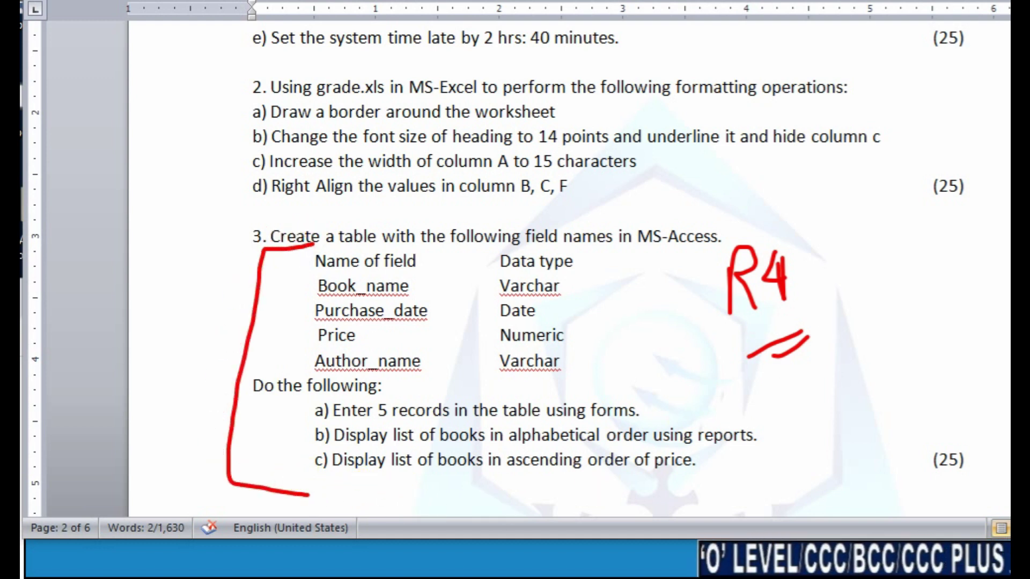
{"action": "mouse_move", "coordinate": [650, 372]}
{"action": "left_mouse_down"}
{"action": "mouse_move", "coordinate": [740, 218]}
{"action": "mouse_move", "coordinate": [799, 392]}
{"action": "mouse_move", "coordinate": [269, 407]}
{"action": "mouse_move", "coordinate": [299, 257]}
{"action": "mouse_move", "coordinate": [524, 258]}
{"action": "mouse_move", "coordinate": [642, 319]}
{"action": "left_mouse_up"}
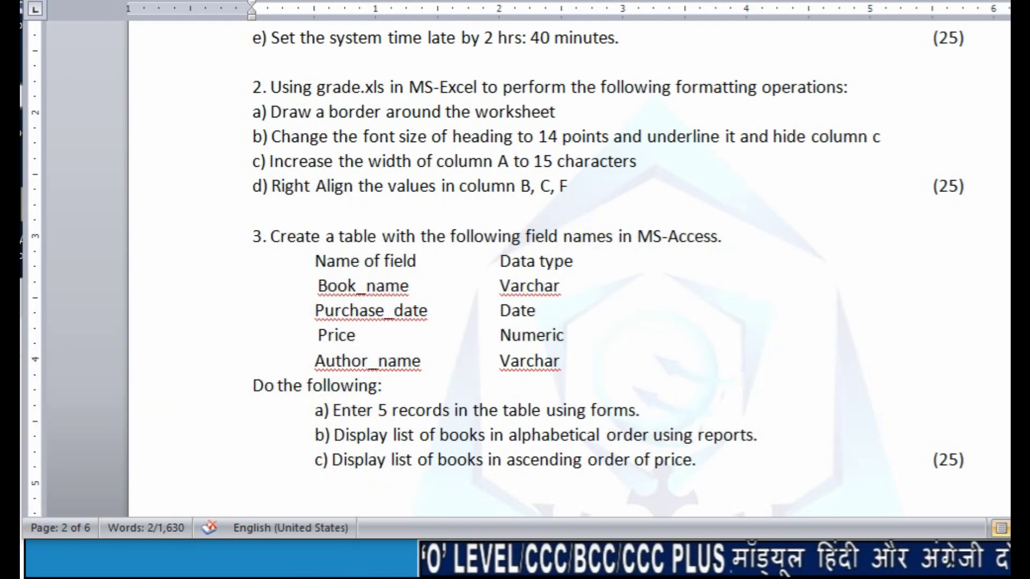
Highlight question 4's MS-Word document task and its heading requirements: 20 Pt, Arial Bold, Left Aligned numbered.
{"action": "scroll", "coordinate": [302, 4], "scroll_direction": "down", "scroll_amount": 6}
{"action": "left_click_drag", "start_coordinate": [271, 77], "coordinate": [460, 79]}
{"action": "left_click_drag", "start_coordinate": [326, 79], "coordinate": [492, 79]}
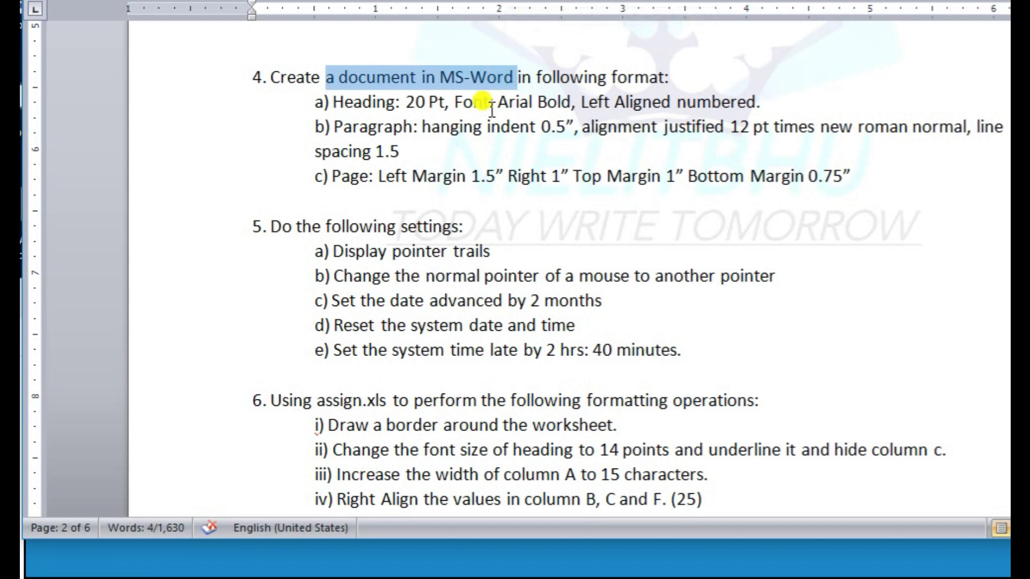
{"action": "left_click_drag", "start_coordinate": [325, 102], "coordinate": [440, 102]}
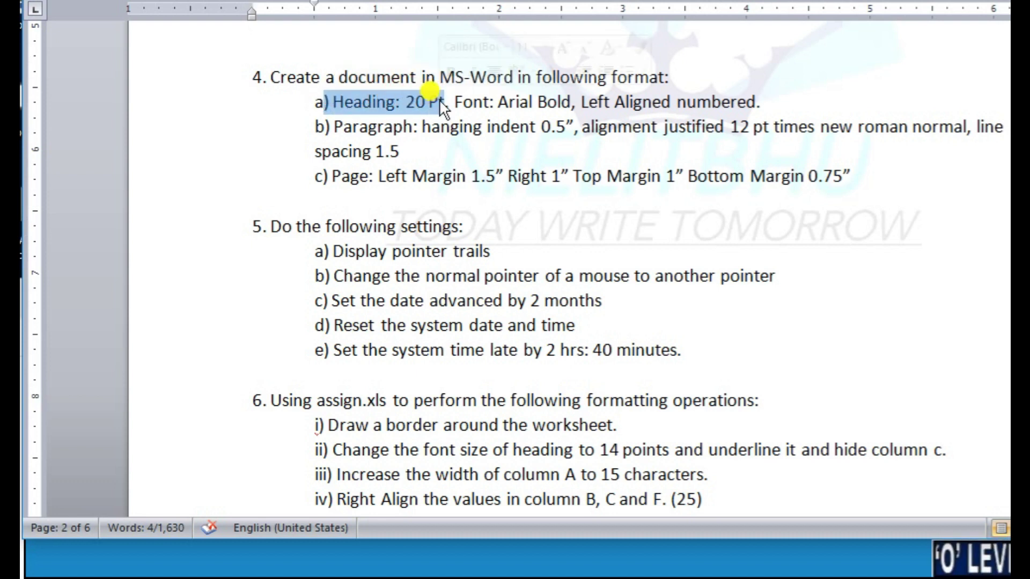
{"action": "left_click_drag", "start_coordinate": [455, 102], "coordinate": [754, 102]}
{"action": "left_click", "coordinate": [547, 102]}
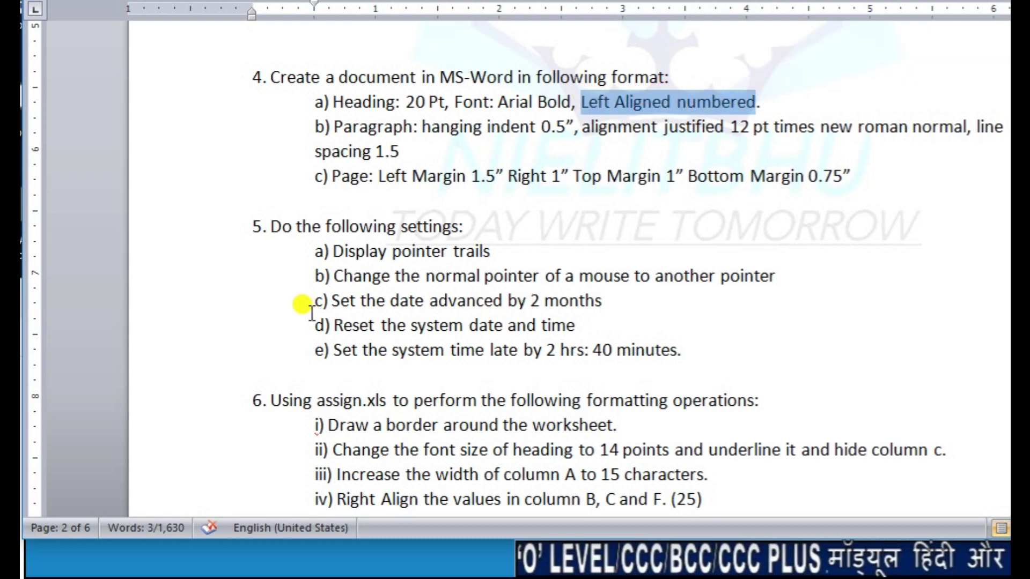
Open a new blank Word document and place its window below question 4 of the question paper.
{"action": "key", "text": "super+r"}
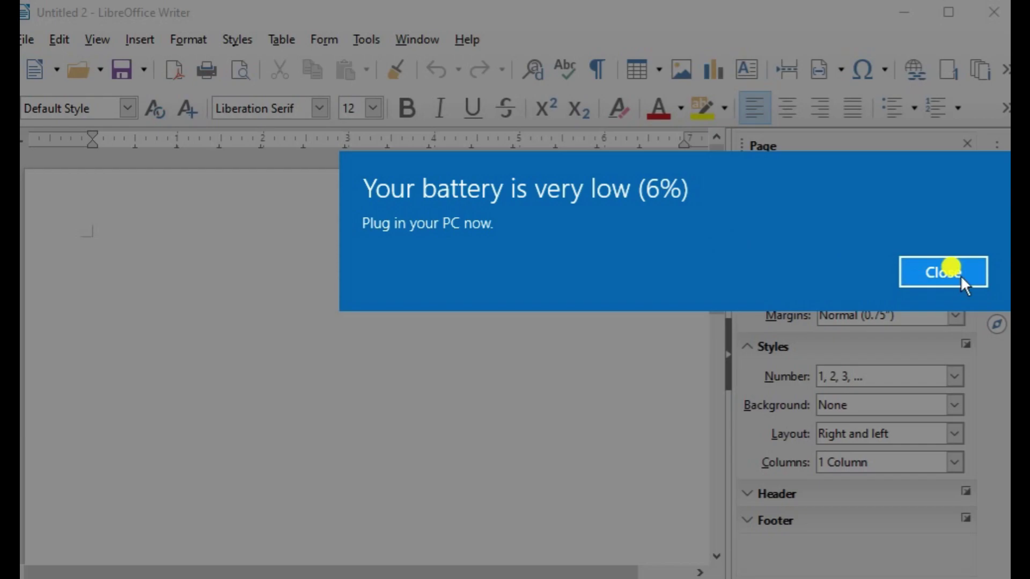
{"action": "left_click", "coordinate": [958, 272]}
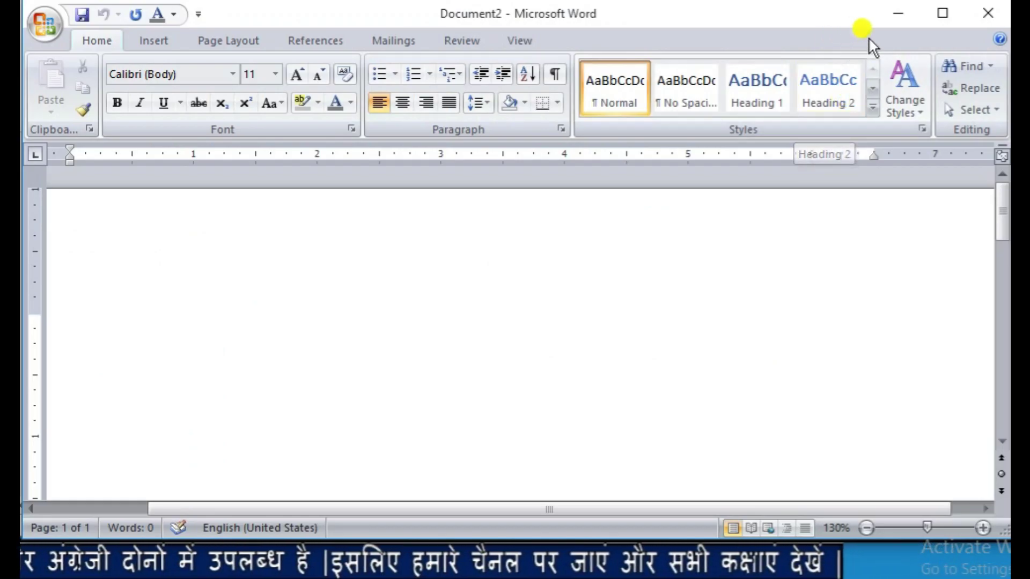
{"action": "left_click_drag", "start_coordinate": [807, 23], "coordinate": [819, 226]}
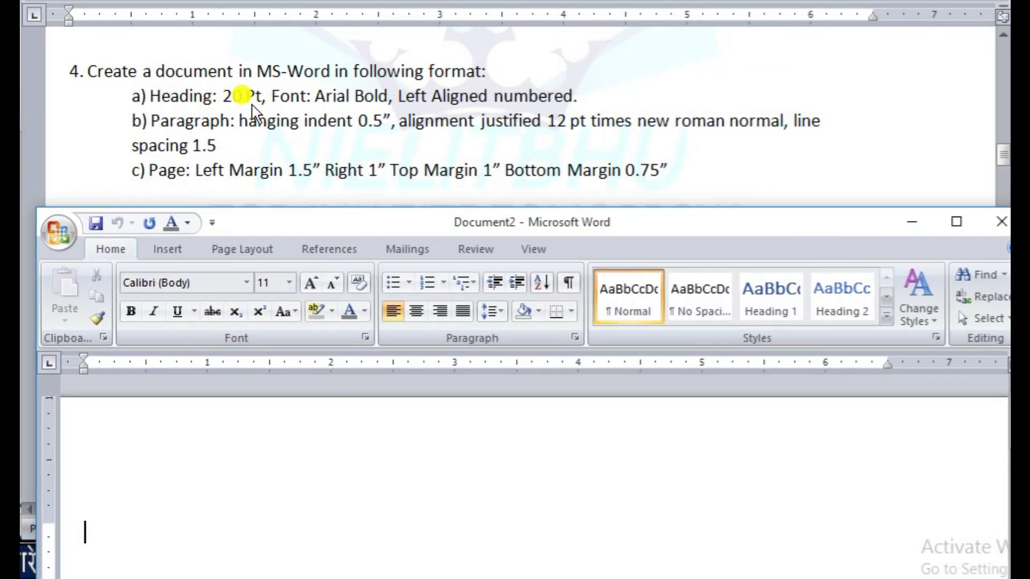
Set the heading text's font size to 20 and its font to Arial in the blank document.
{"action": "left_click", "coordinate": [289, 283]}
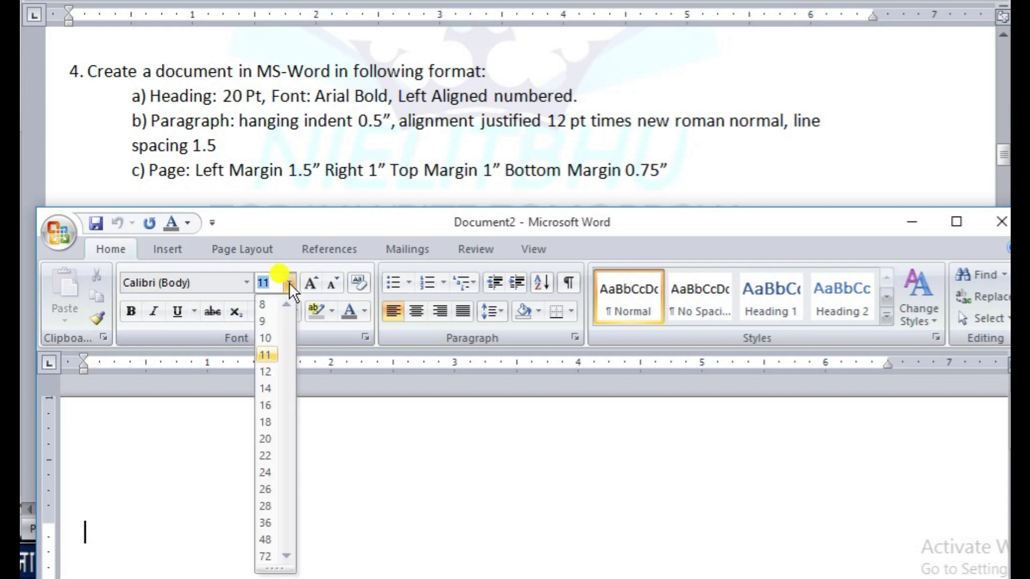
{"action": "left_click", "coordinate": [266, 440]}
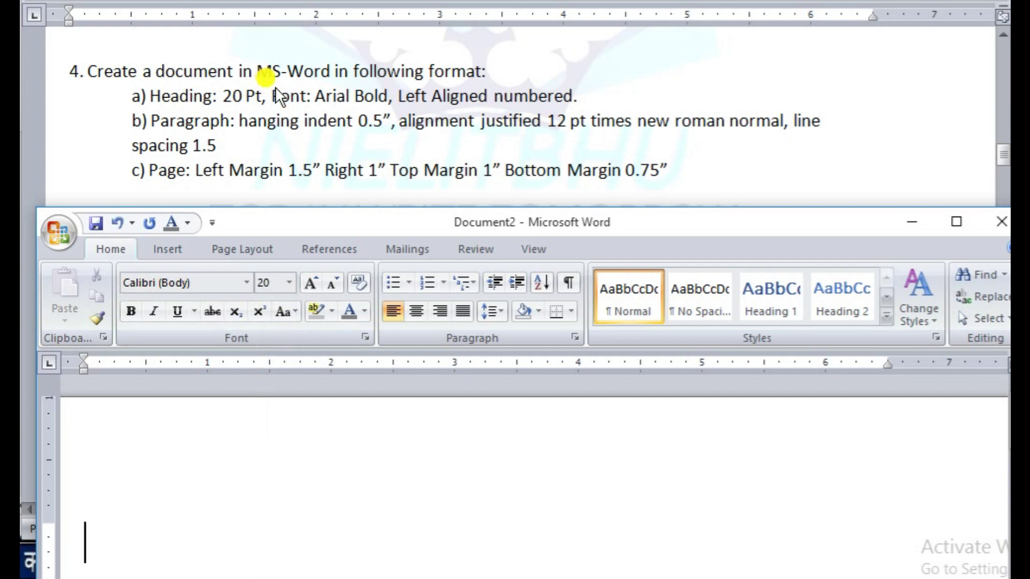
{"action": "left_click", "coordinate": [246, 284]}
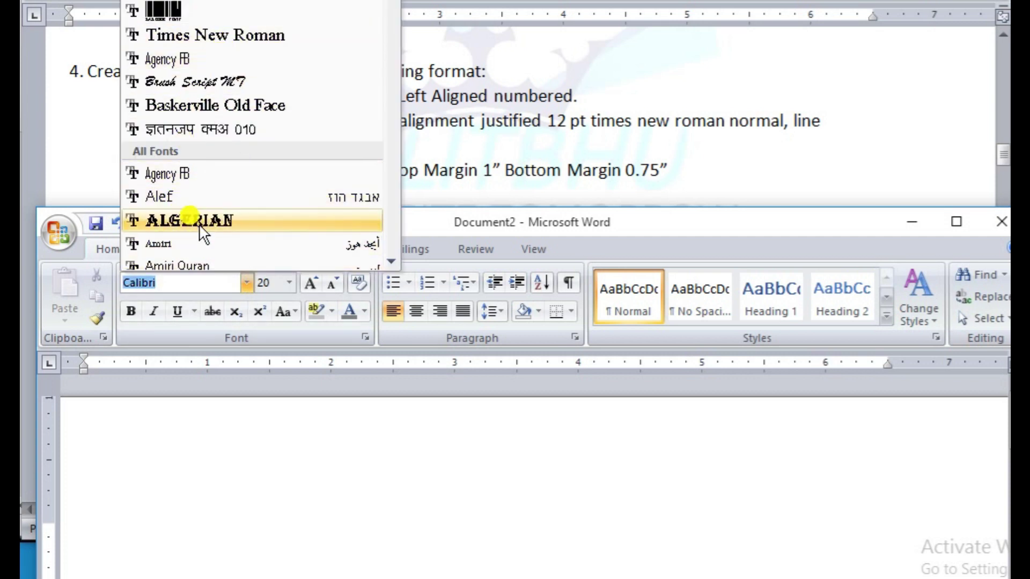
{"action": "type", "text": "Aa"}
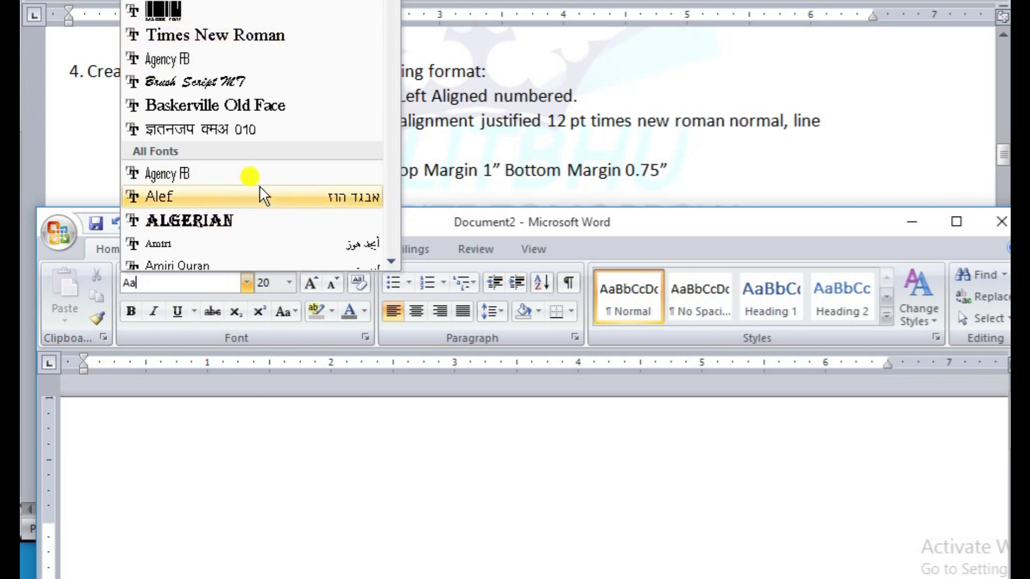
{"action": "key", "text": "BackSpace"}
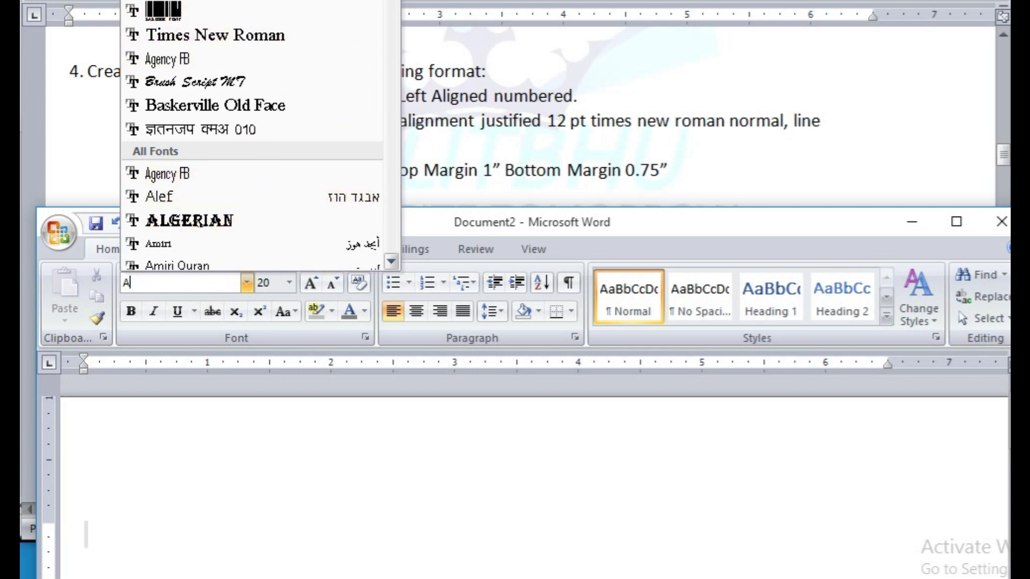
{"action": "scroll", "coordinate": [231, 142], "scroll_direction": "down", "scroll_amount": 2}
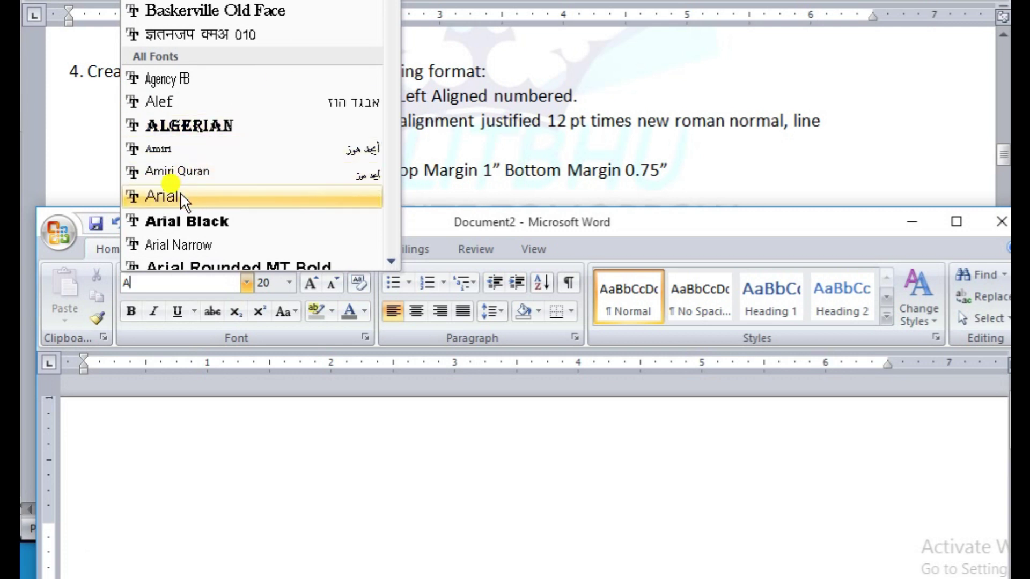
{"action": "left_click", "coordinate": [181, 198]}
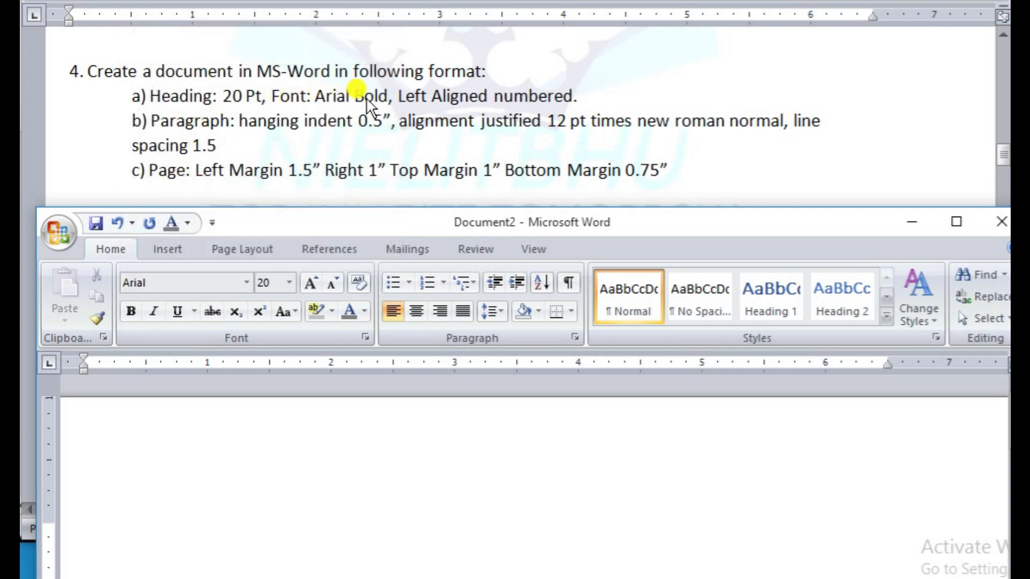
Look through the Arial variants in the available fonts and change the heading font to Arial Black.
{"action": "left_click", "coordinate": [246, 283]}
{"action": "scroll", "coordinate": [393, 261], "scroll_direction": "down", "scroll_amount": 4}
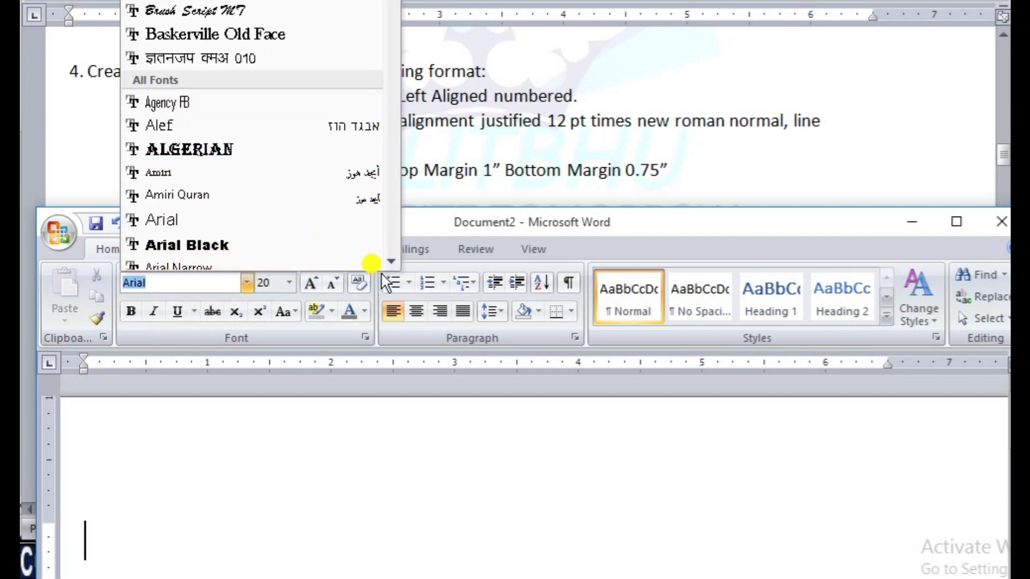
{"action": "left_click", "coordinate": [391, 261]}
{"action": "scroll", "coordinate": [391, 259], "scroll_direction": "down", "scroll_amount": 6}
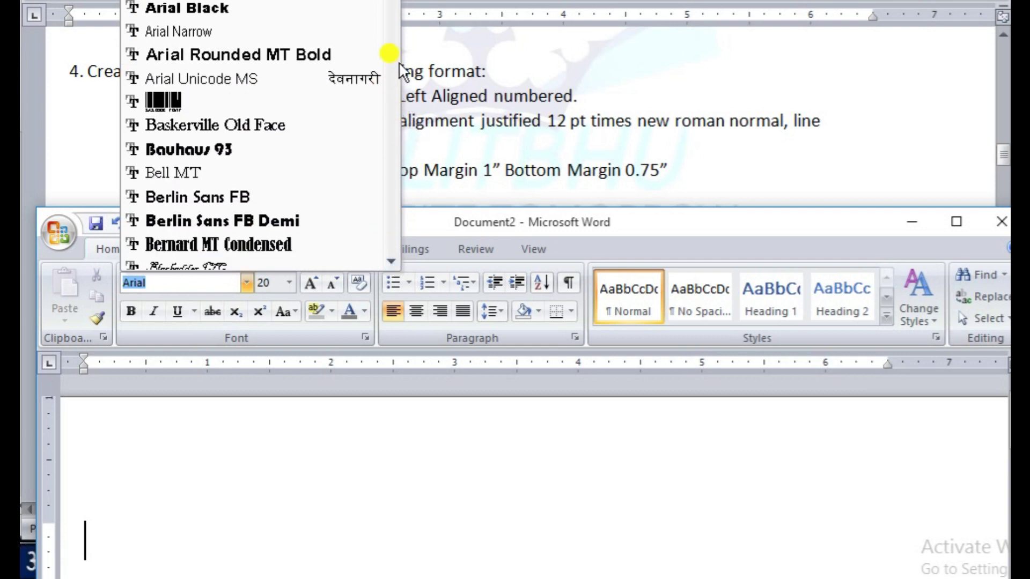
{"action": "scroll", "coordinate": [260, 135], "scroll_direction": "up", "scroll_amount": 7}
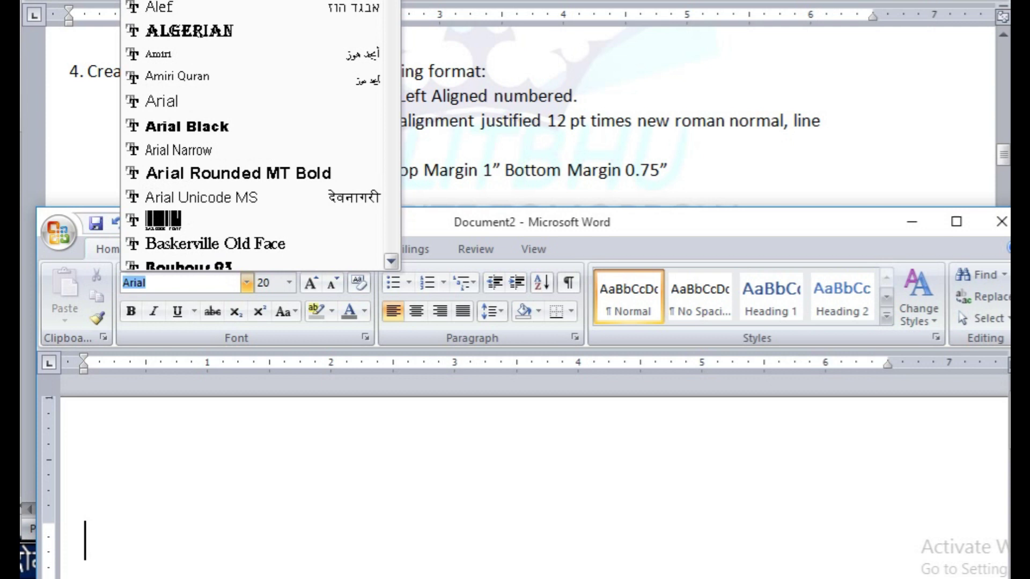
{"action": "scroll", "coordinate": [260, 134], "scroll_direction": "up", "scroll_amount": 2}
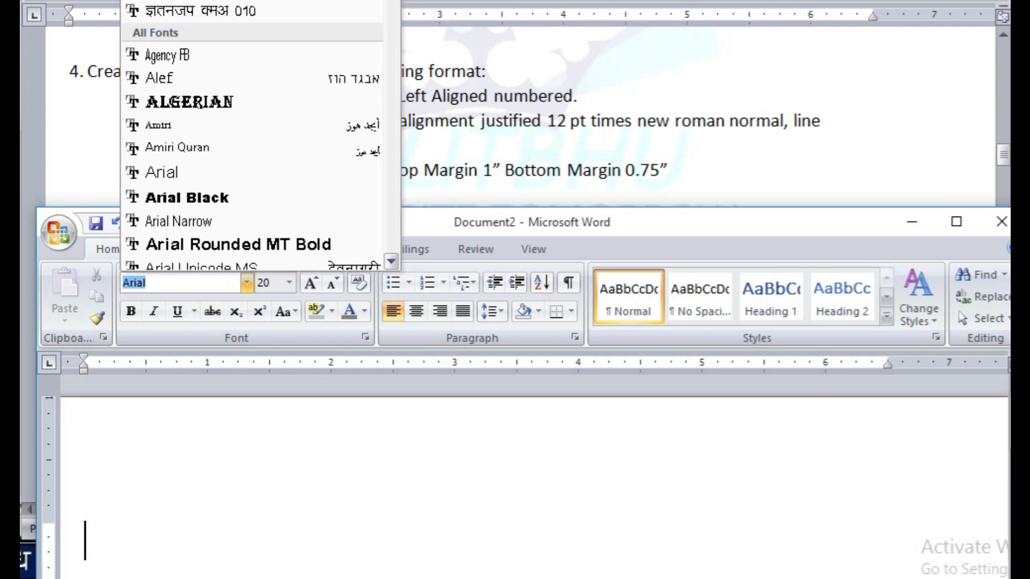
{"action": "left_click", "coordinate": [177, 197]}
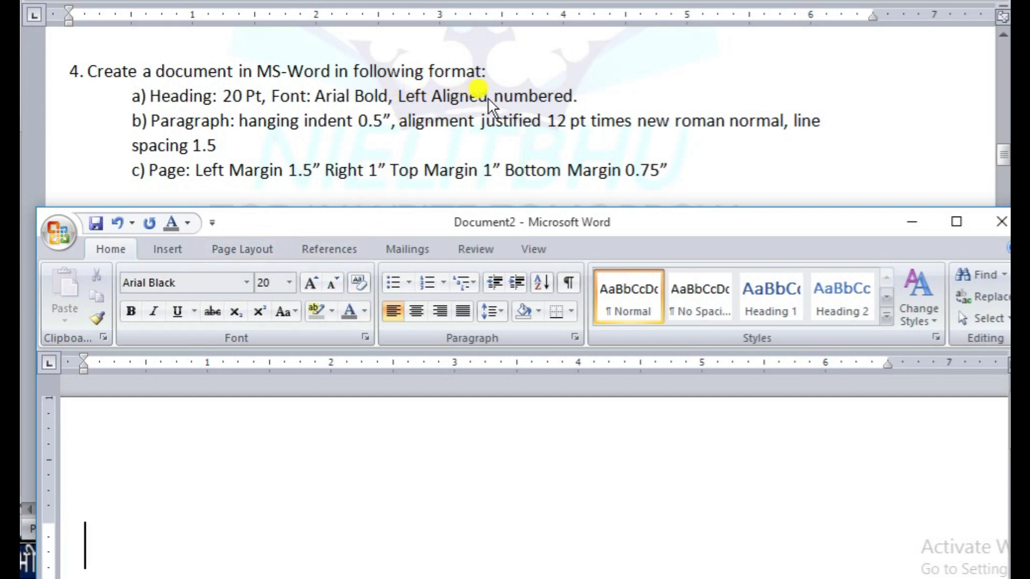
Start a numbered list in the blank document and enter the items A and B.
{"action": "left_click", "coordinate": [427, 283]}
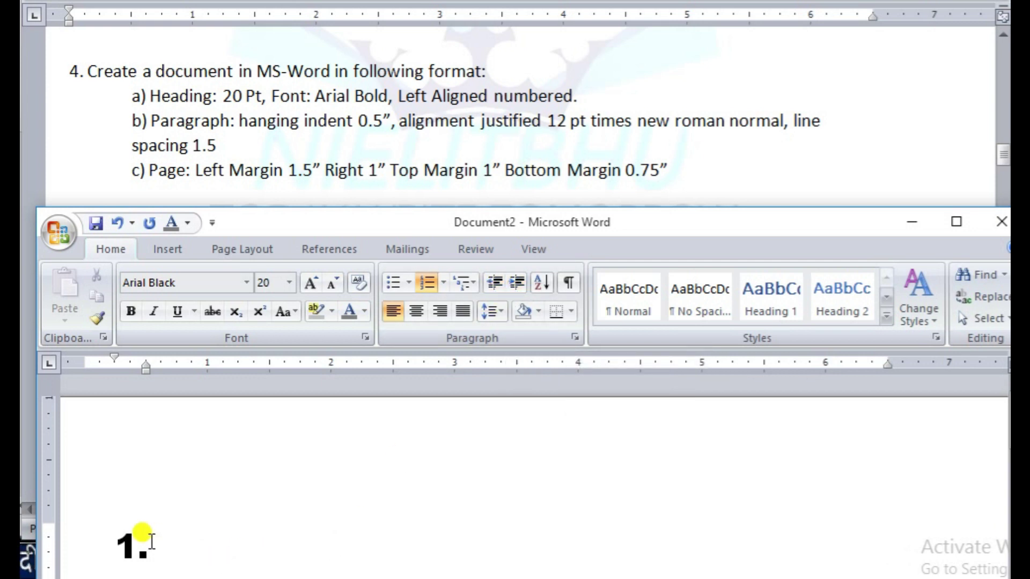
{"action": "type", "text": "a"}
{"action": "key", "text": "Return"}
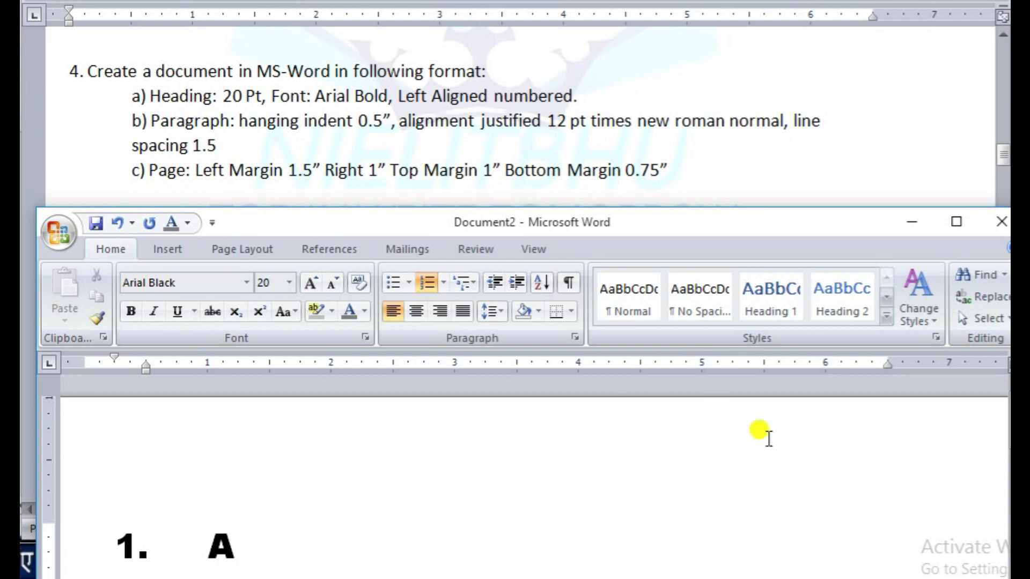
{"action": "left_click_drag", "start_coordinate": [702, 233], "coordinate": [685, 77]}
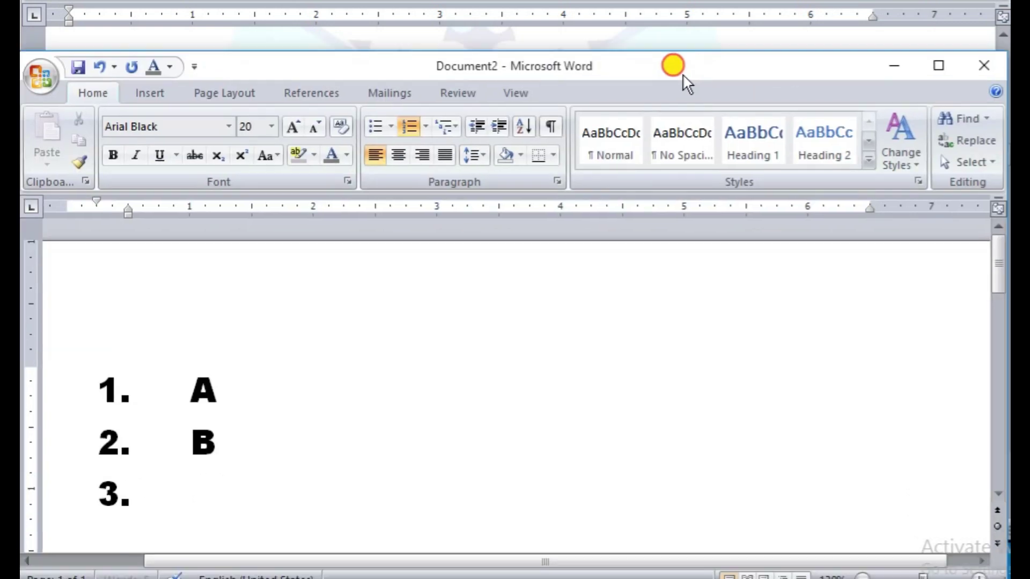
Show question 4's paragraph requirements and open the left indent value of the empty third list item for editing.
{"action": "left_click_drag", "start_coordinate": [428, 68], "coordinate": [408, 301]}
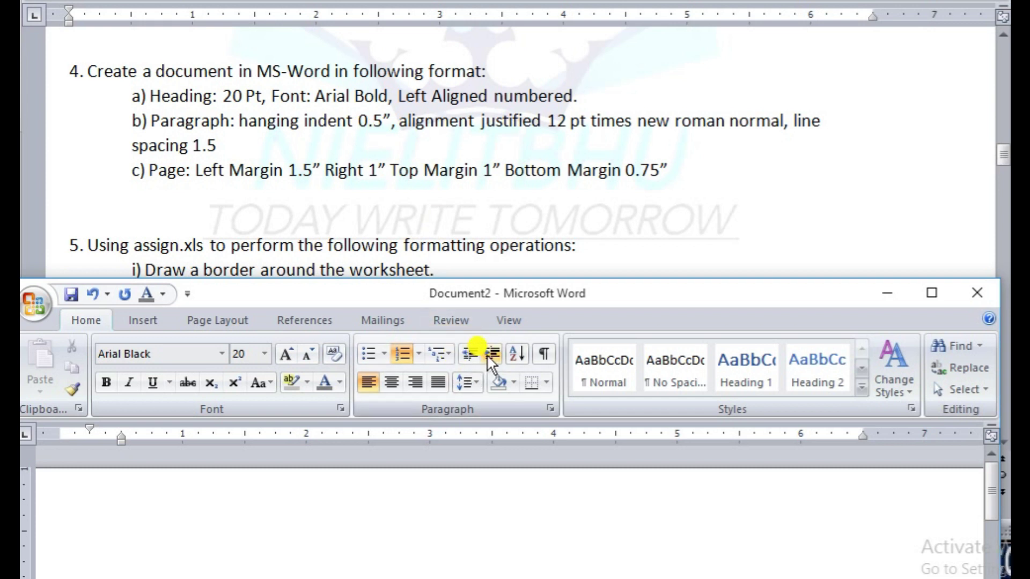
{"action": "left_click", "coordinate": [210, 317]}
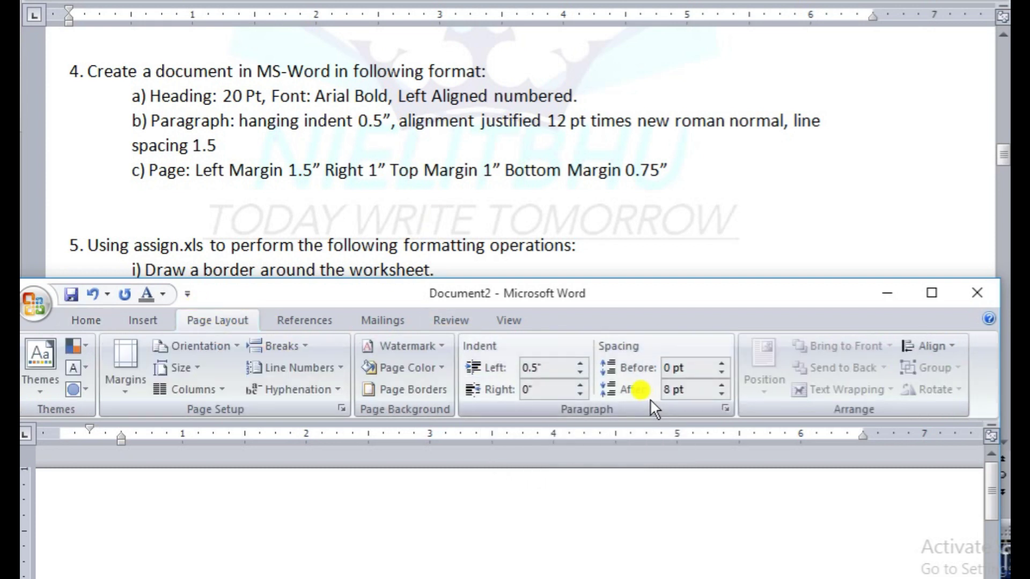
{"action": "left_click", "coordinate": [525, 369]}
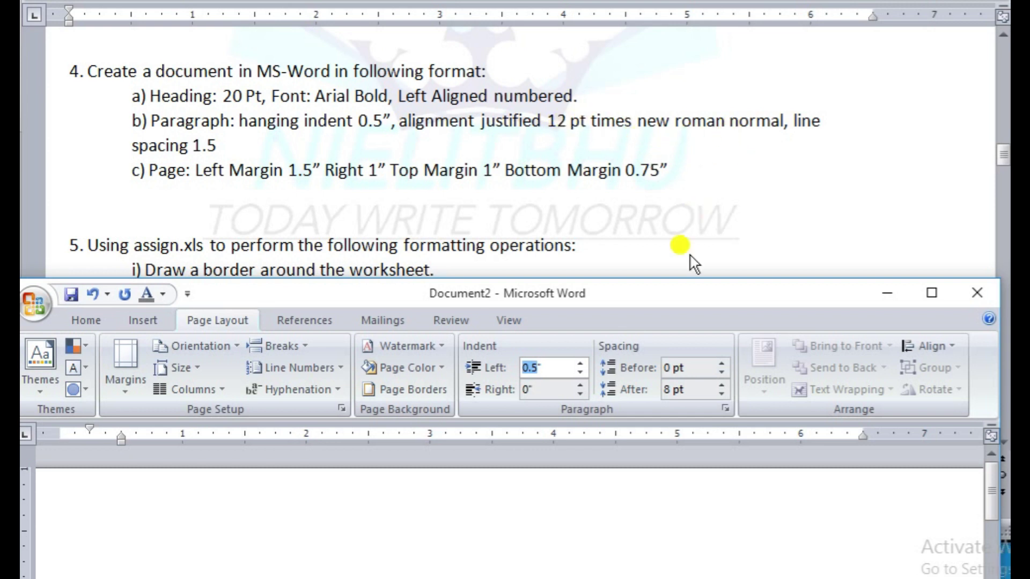
{"action": "left_click_drag", "start_coordinate": [676, 293], "coordinate": [670, 161]}
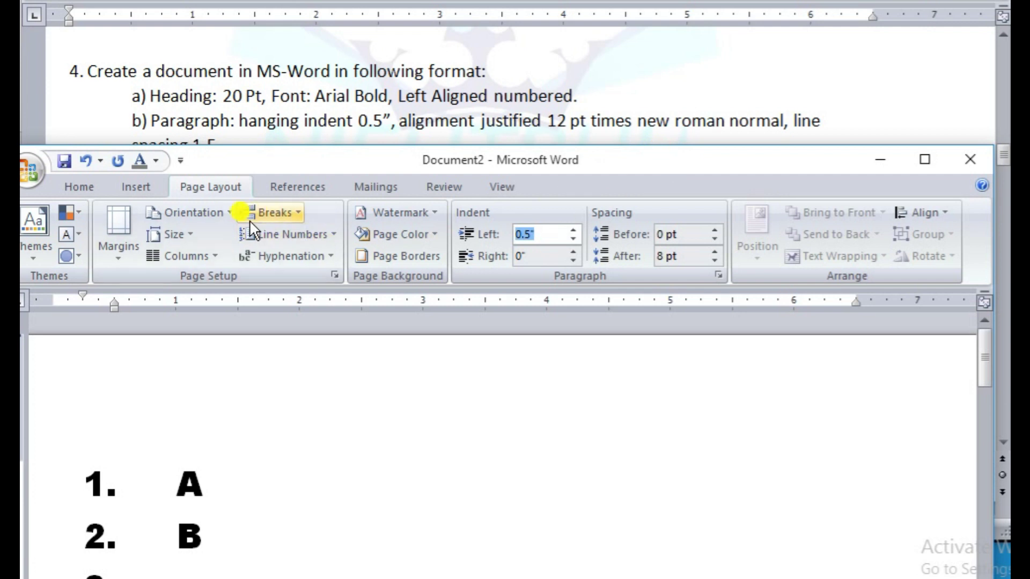
Set the font of the empty third list item to Times New Roman.
{"action": "left_click", "coordinate": [129, 186]}
{"action": "left_click", "coordinate": [80, 188]}
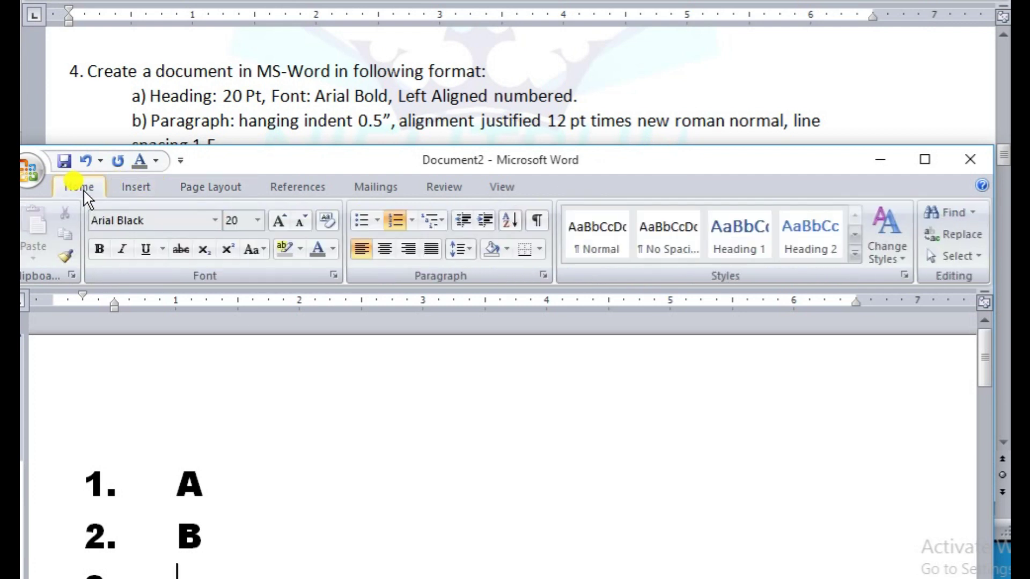
{"action": "left_click", "coordinate": [217, 220]}
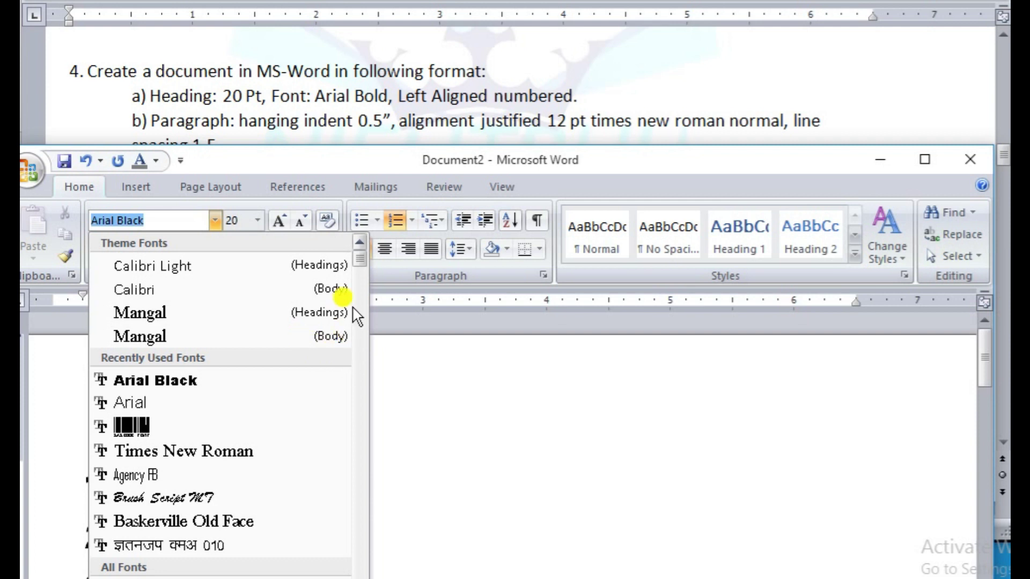
{"action": "left_click_drag", "start_coordinate": [362, 259], "coordinate": [358, 332]}
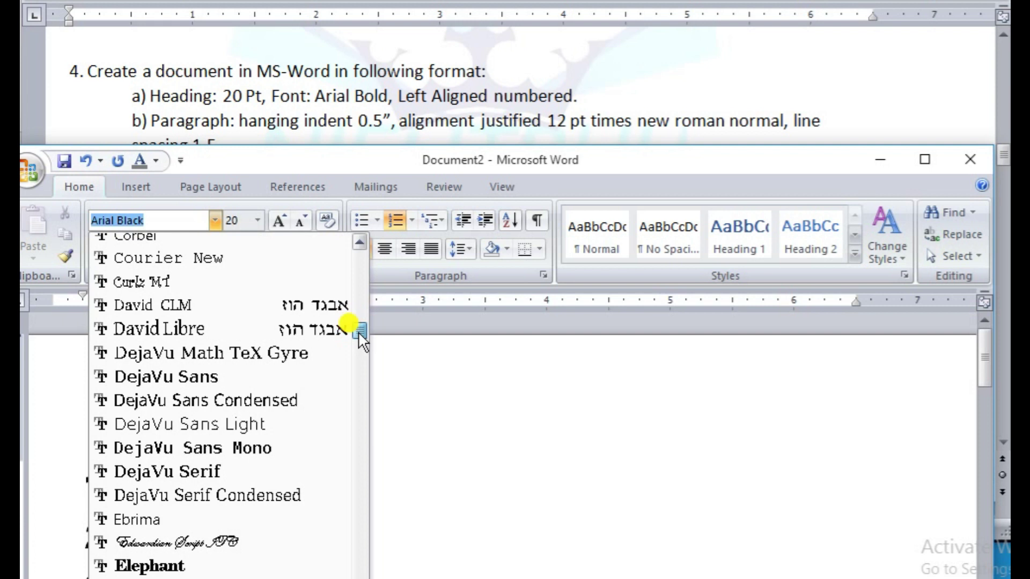
{"action": "left_click", "coordinate": [251, 419]}
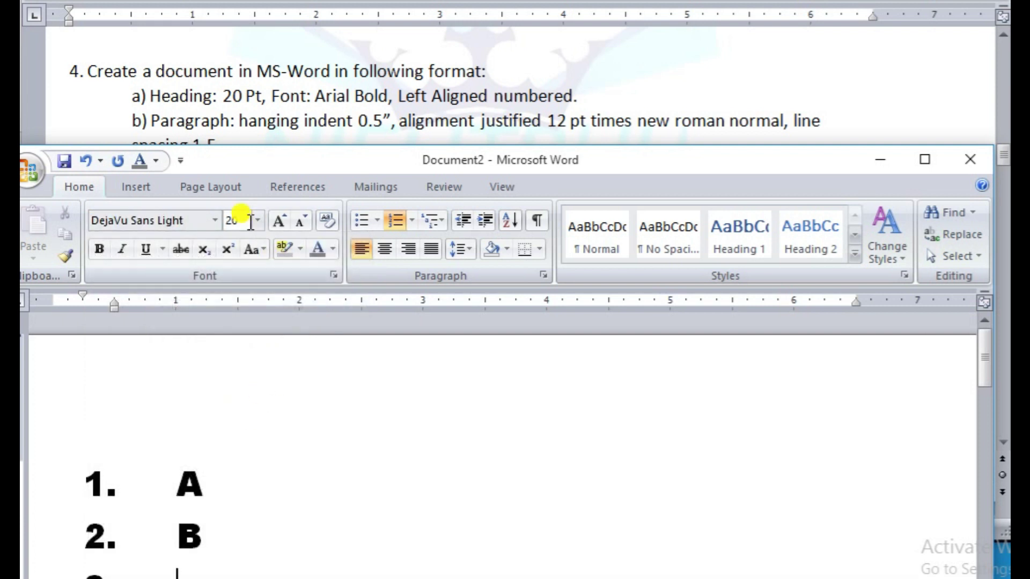
{"action": "left_click", "coordinate": [213, 220]}
{"action": "type", "text": "Tt"}
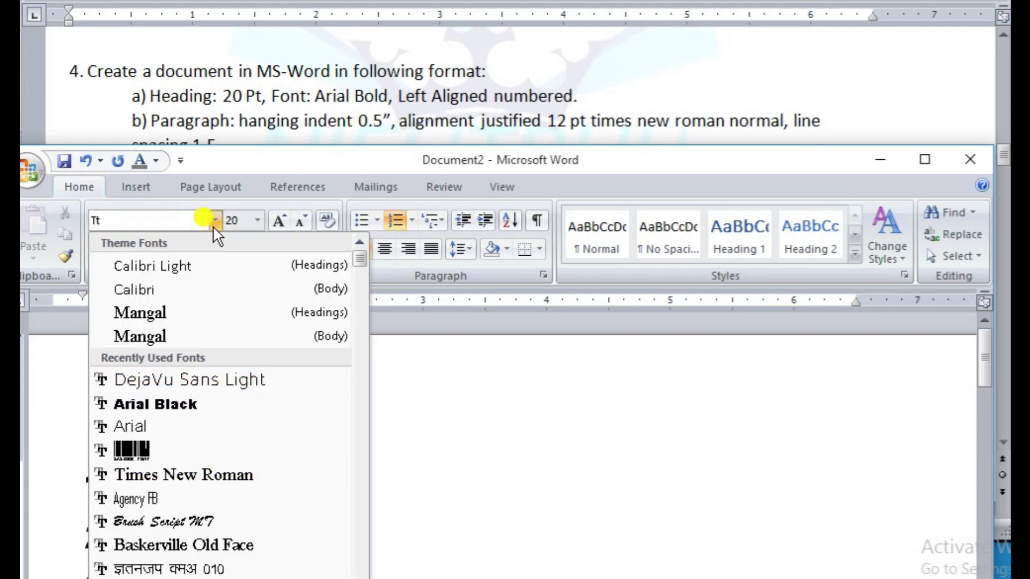
{"action": "left_click", "coordinate": [200, 475]}
Minimize the Word document and place the blank LibreOffice Writer window below question 4 of the question paper.
{"action": "left_click_drag", "start_coordinate": [547, 156], "coordinate": [558, 300]}
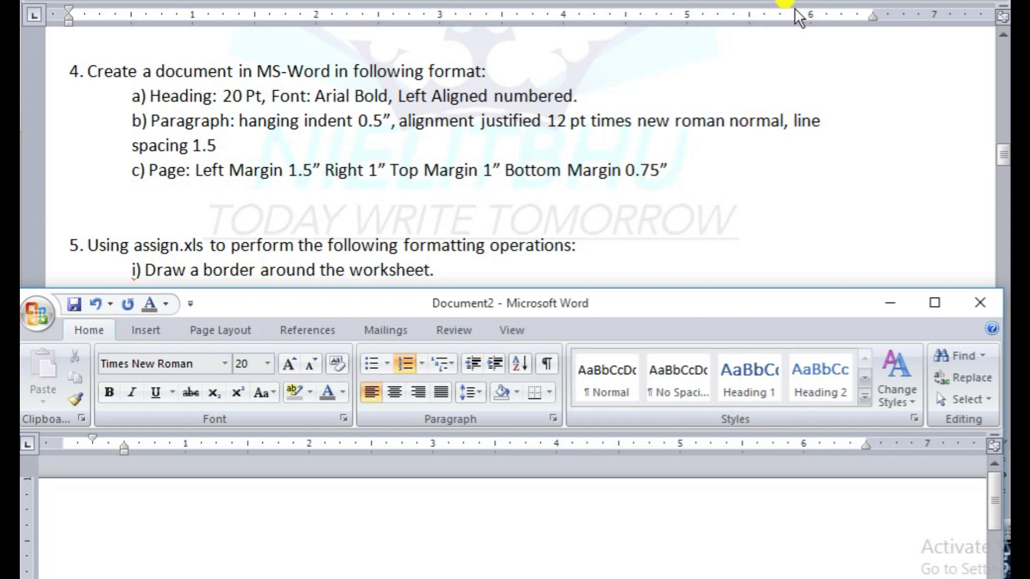
{"action": "left_click", "coordinate": [890, 304]}
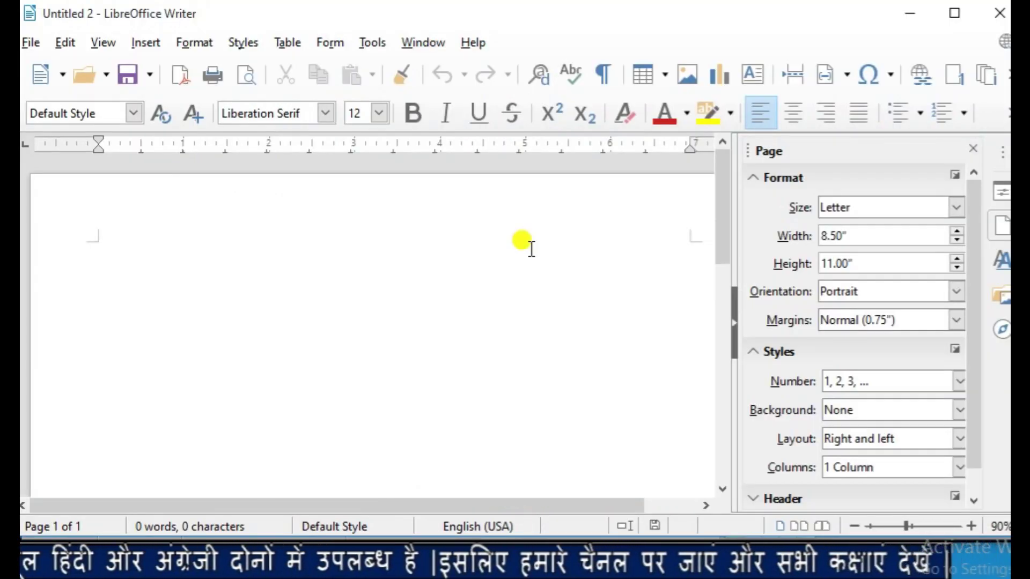
{"action": "left_click_drag", "start_coordinate": [432, 23], "coordinate": [429, 221]}
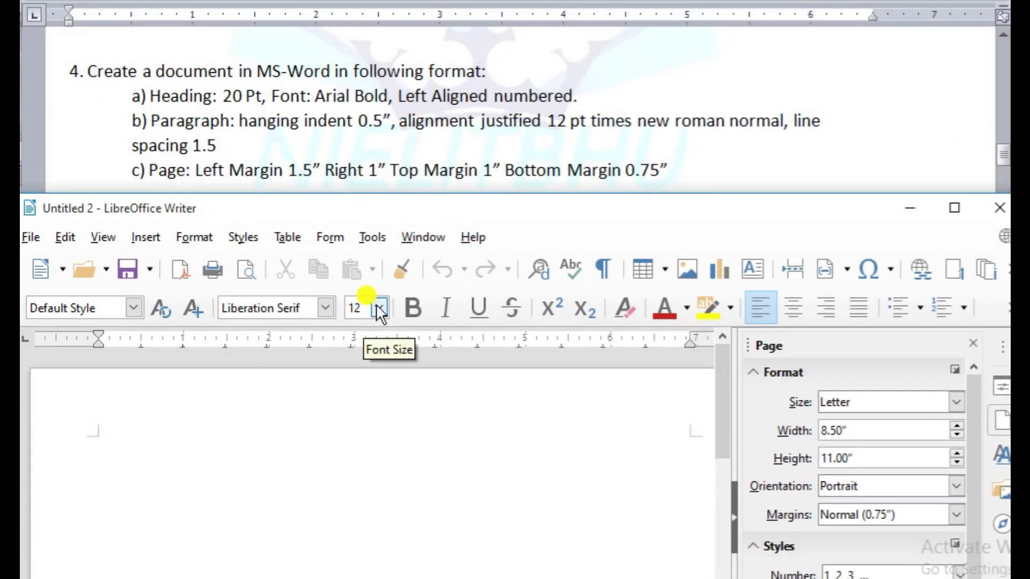
View the available fonts in the blank Writer document, close the list unchanged and minimize the window.
{"action": "left_click", "coordinate": [323, 309]}
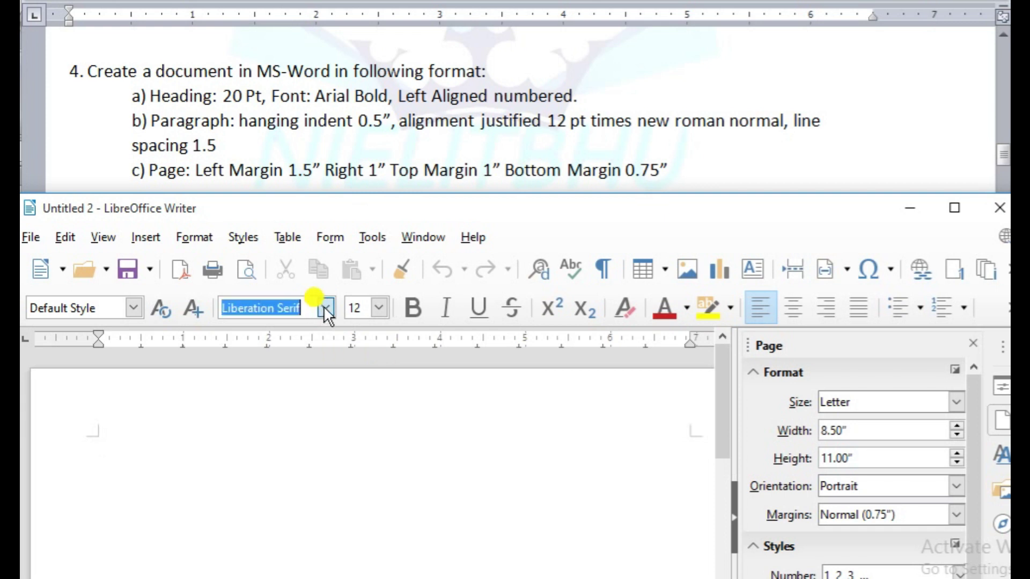
{"action": "left_click", "coordinate": [325, 308]}
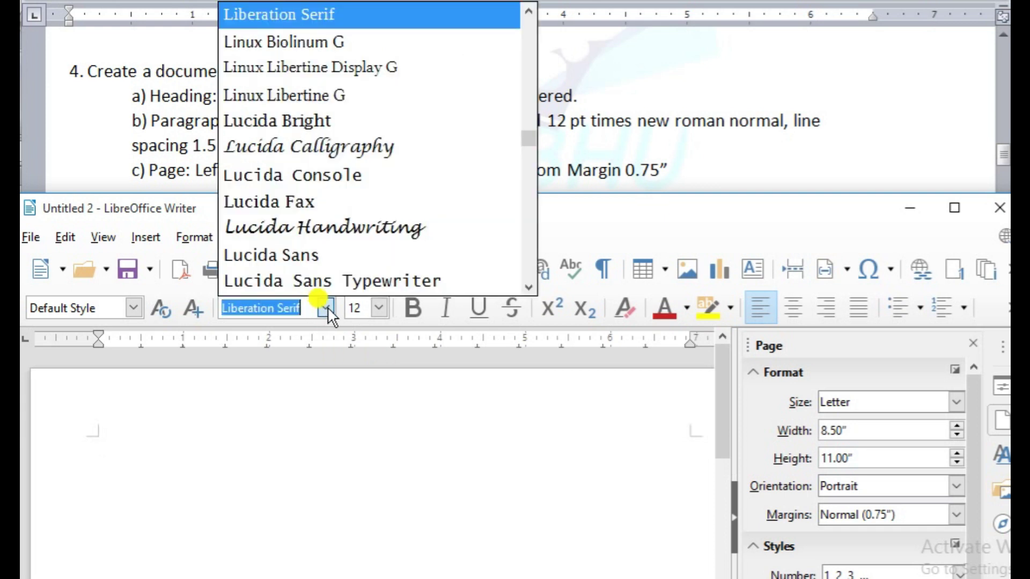
{"action": "left_click", "coordinate": [343, 373]}
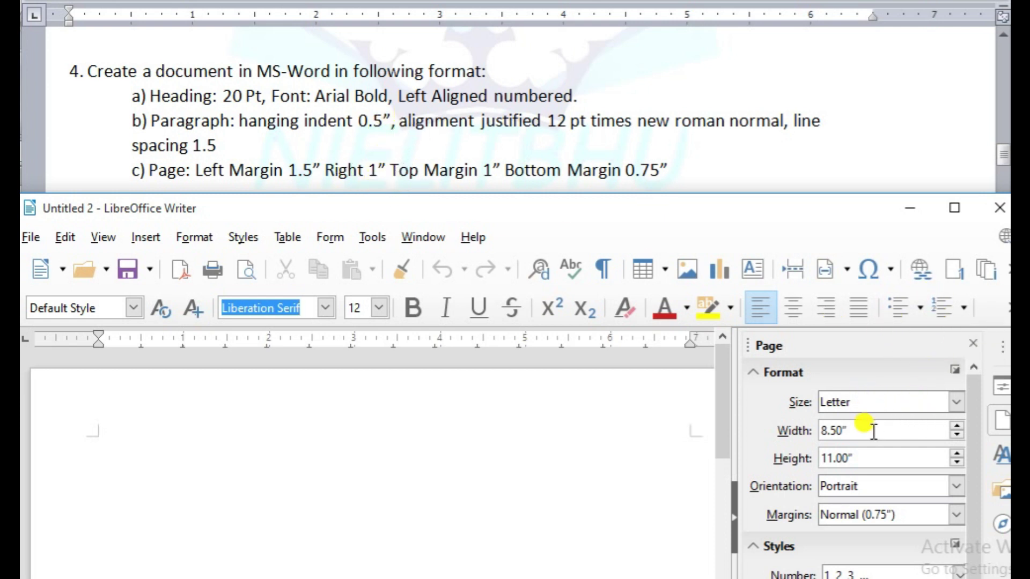
{"action": "left_click_drag", "start_coordinate": [782, 218], "coordinate": [764, 15]}
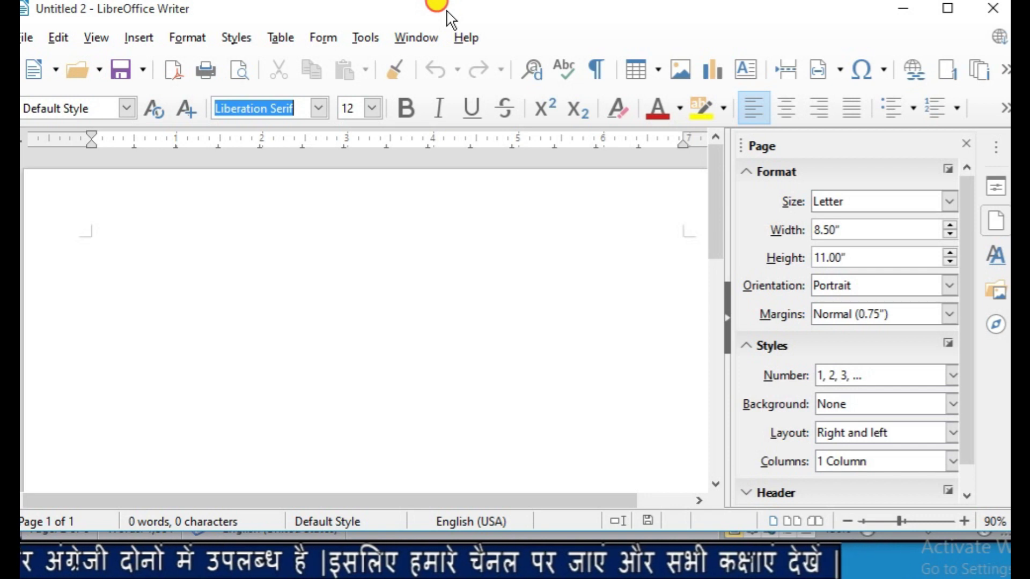
{"action": "left_click_drag", "start_coordinate": [447, 18], "coordinate": [455, 152]}
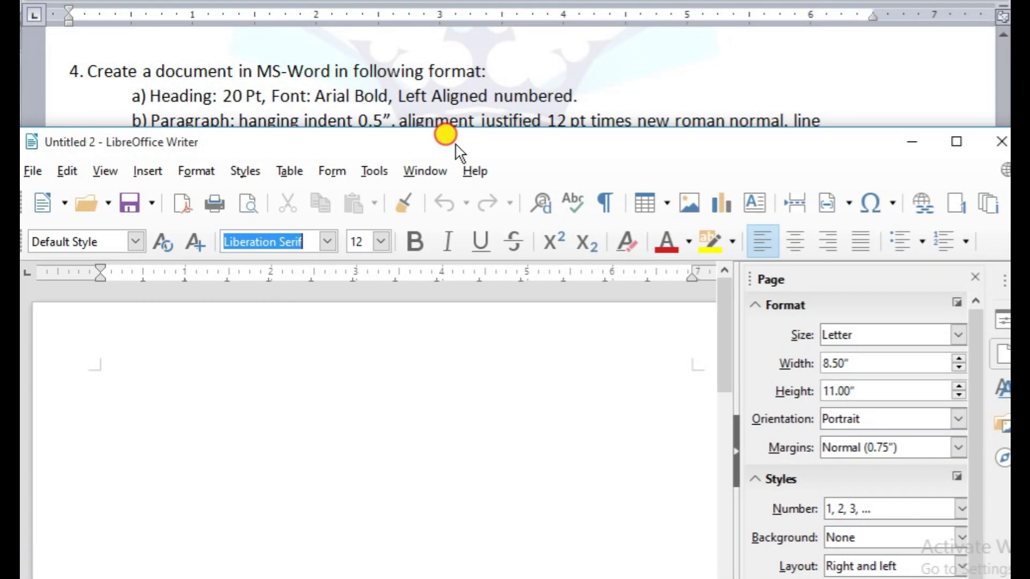
{"action": "left_click", "coordinate": [911, 142]}
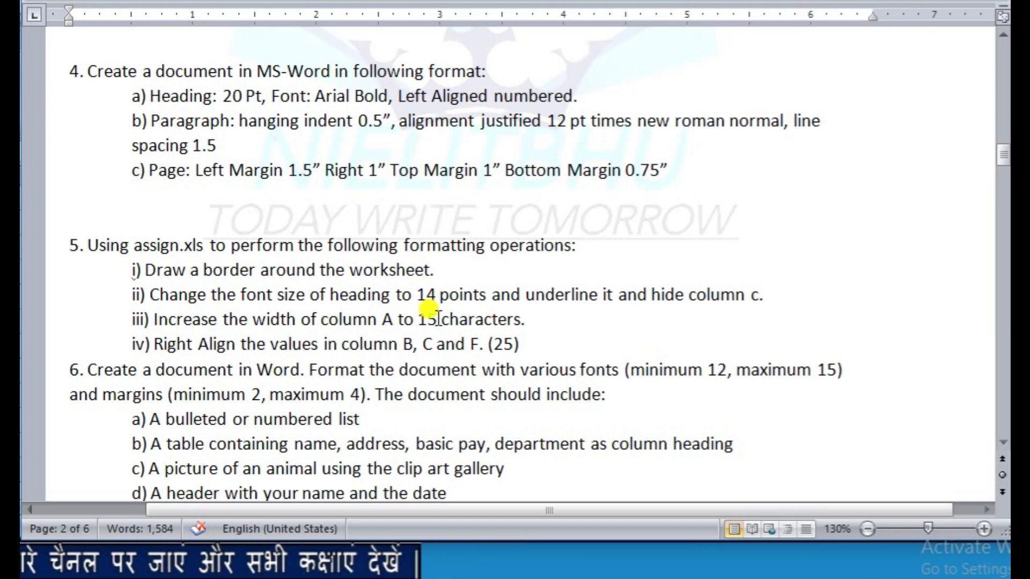
Bring question 5 of the question paper into view and tick its item about drawing a border around the worksheet.
{"action": "scroll", "coordinate": [1001, 442], "scroll_direction": "down", "scroll_amount": 4}
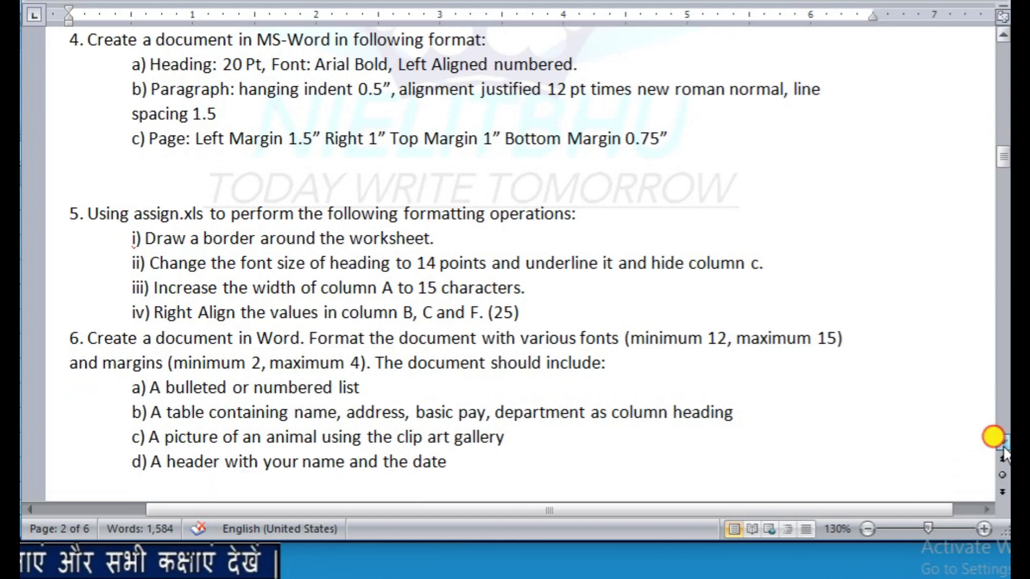
{"action": "scroll", "coordinate": [1000, 445], "scroll_direction": "down", "scroll_amount": 3}
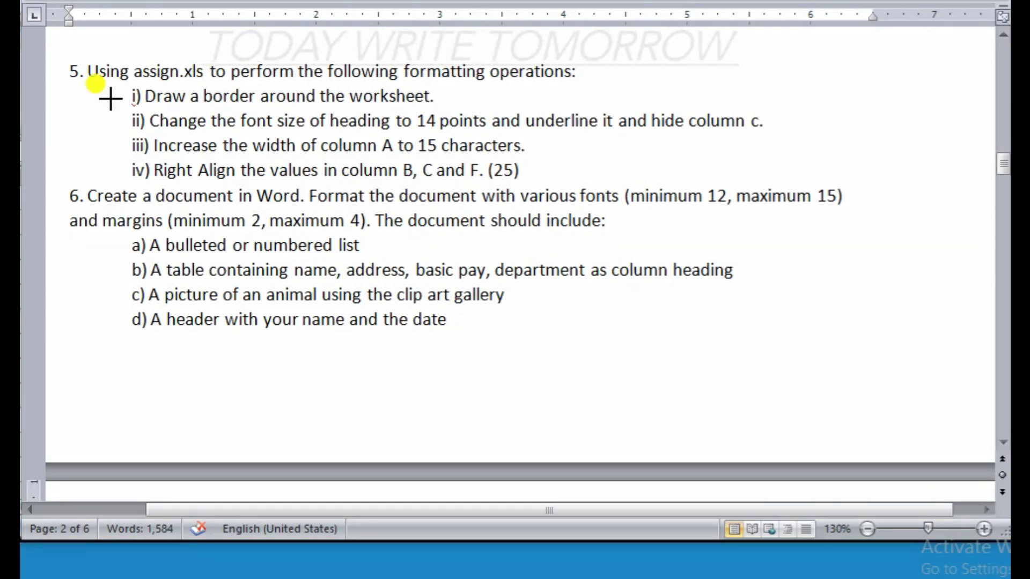
{"action": "left_click_drag", "start_coordinate": [94, 99], "coordinate": [155, 80]}
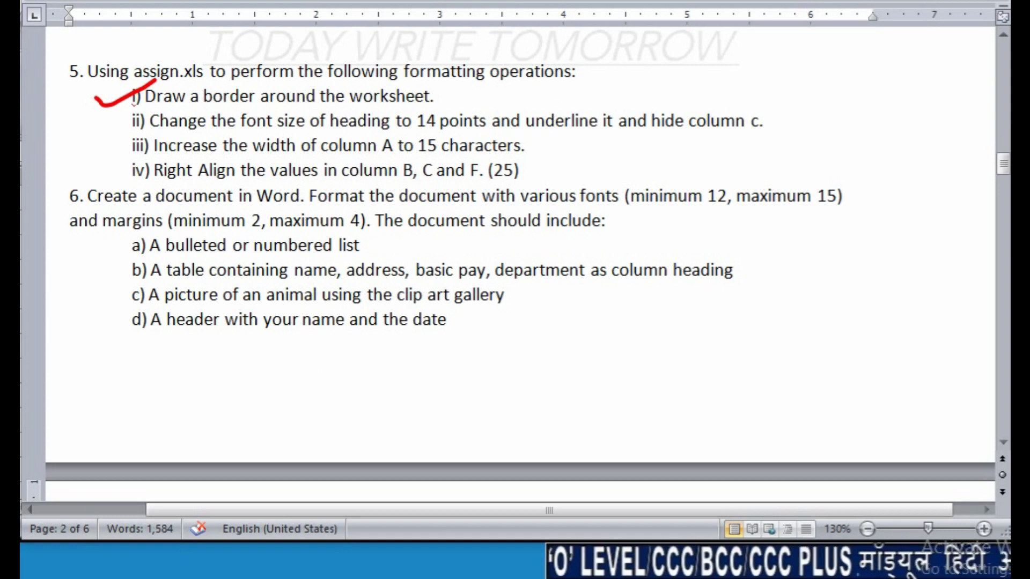
{"action": "left_click", "coordinate": [156, 95]}
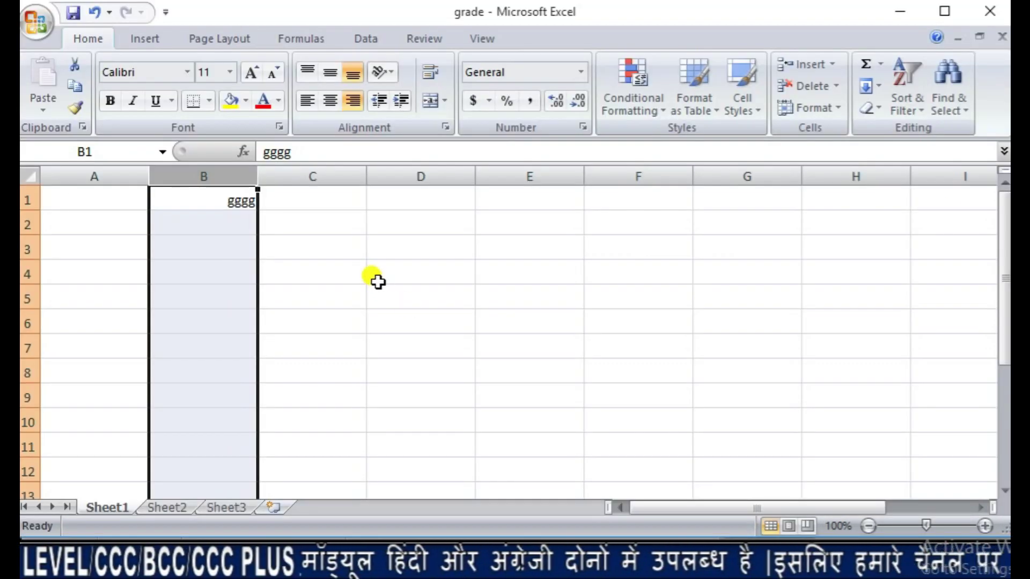
Switch to the grade workbook in Excel and apply All Borders to cells C2:F7 of Sheet1.
{"action": "left_click", "coordinate": [362, 268]}
{"action": "left_click_drag", "start_coordinate": [294, 223], "coordinate": [599, 349]}
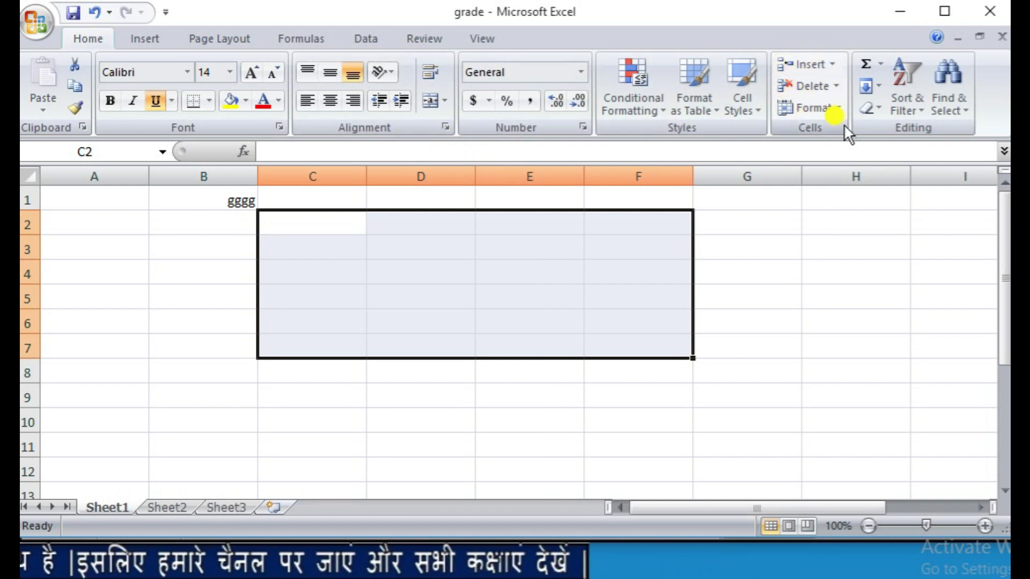
{"action": "left_click", "coordinate": [842, 106]}
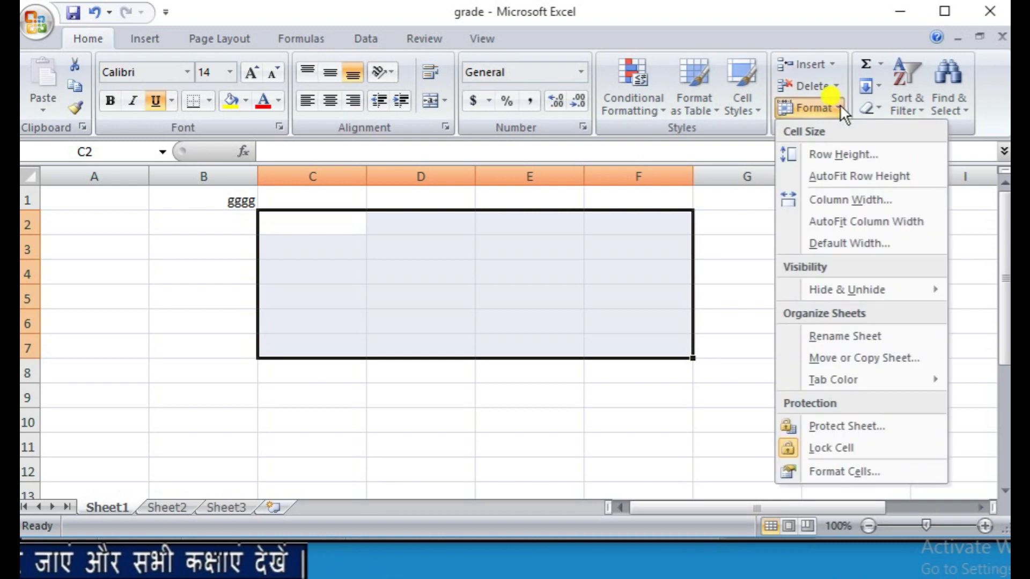
{"action": "left_click", "coordinate": [839, 104]}
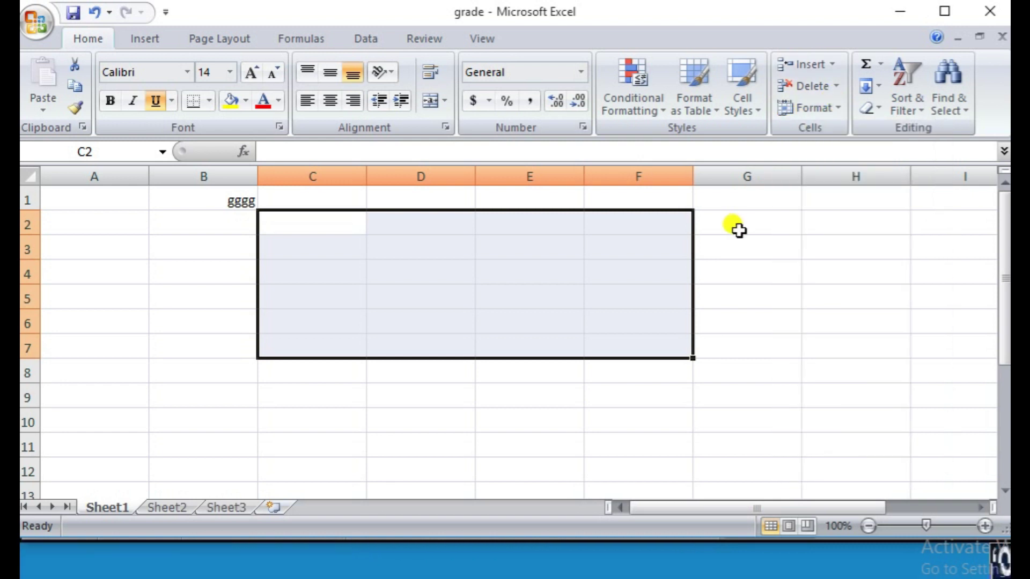
{"action": "left_click", "coordinate": [209, 101]}
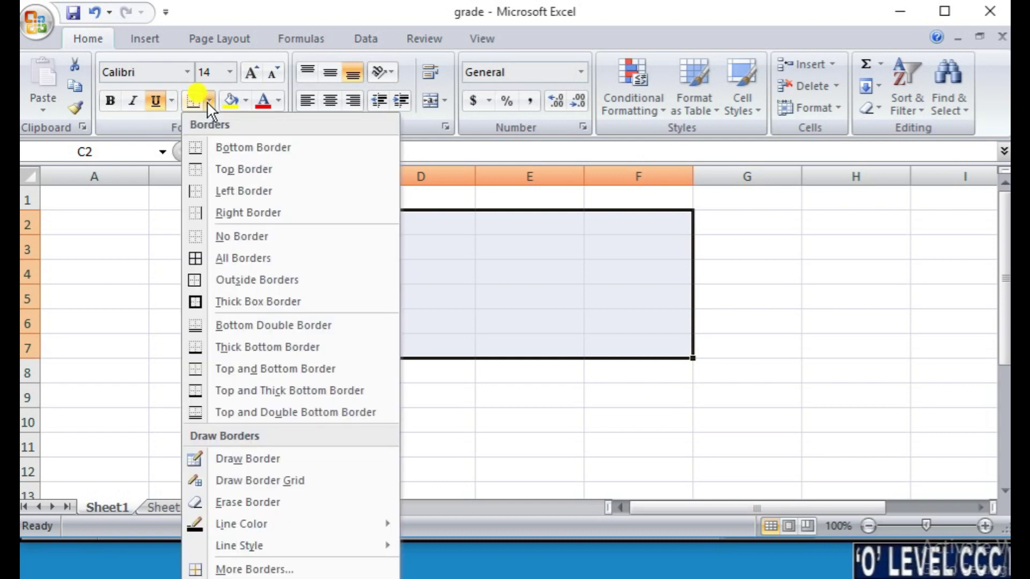
{"action": "left_click", "coordinate": [227, 257]}
{"action": "left_click", "coordinate": [273, 400]}
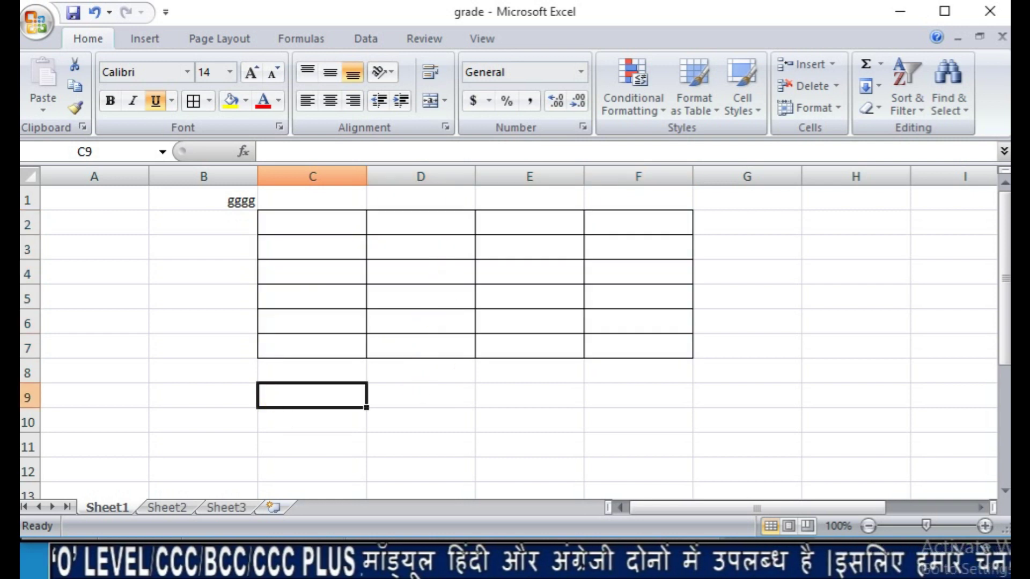
Return to the question paper and highlight question 5's heading font, hide column c and column A width requirements, plus question 6's opening line.
{"action": "left_click_drag", "start_coordinate": [632, 11], "coordinate": [610, 383]}
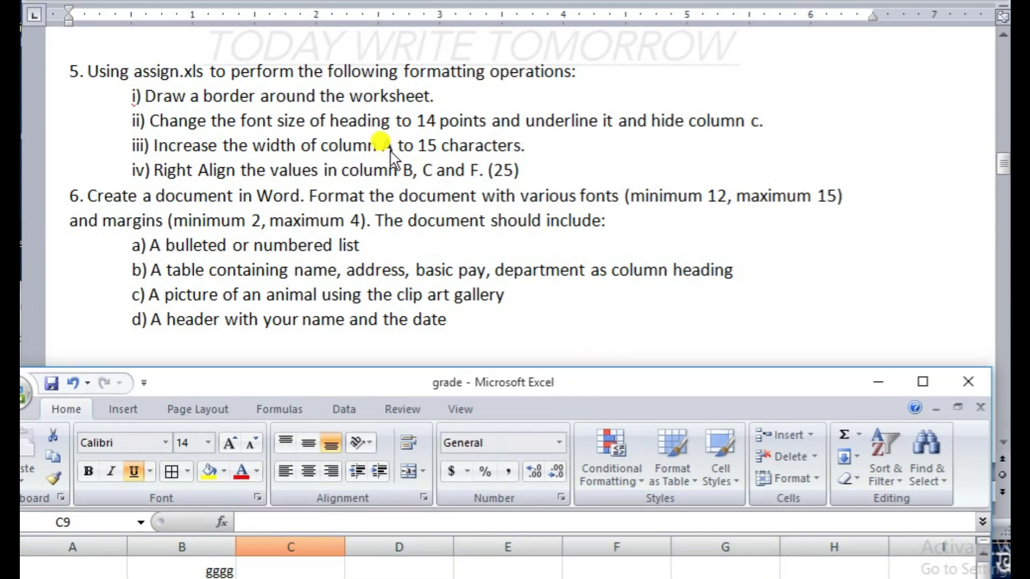
{"action": "left_click", "coordinate": [251, 125]}
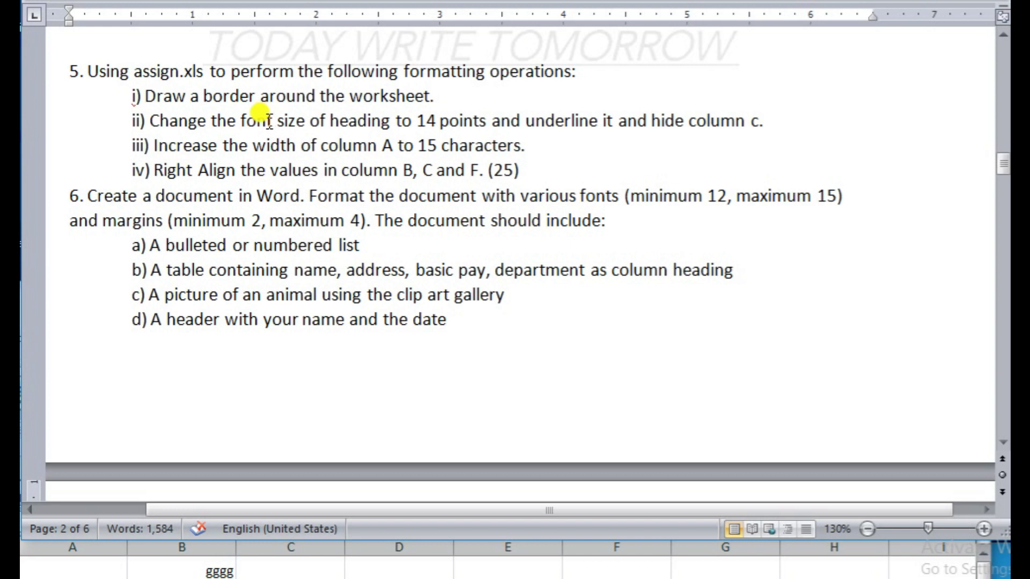
{"action": "left_click_drag", "start_coordinate": [241, 123], "coordinate": [563, 122]}
{"action": "left_click_drag", "start_coordinate": [652, 123], "coordinate": [770, 122]}
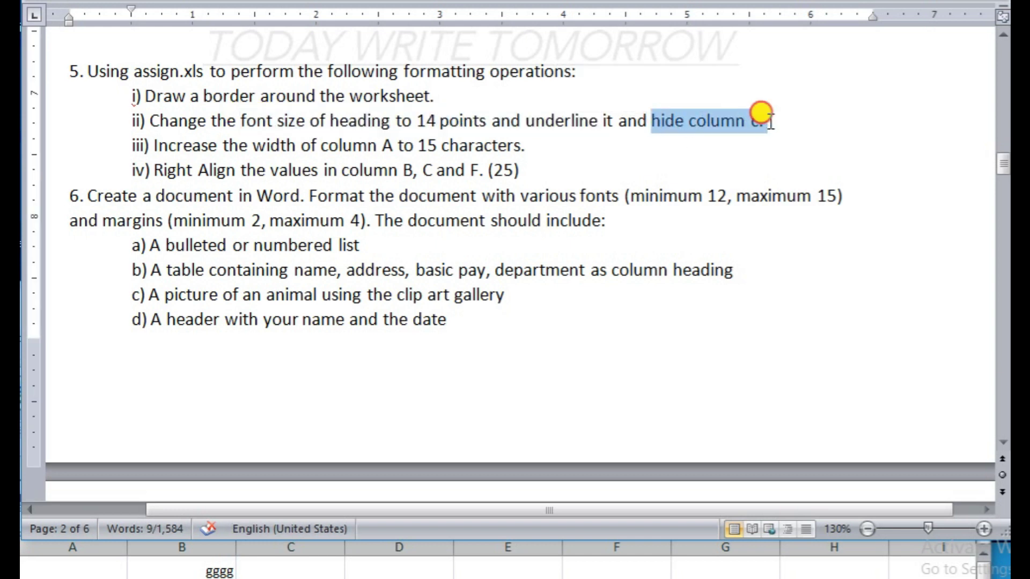
{"action": "left_click_drag", "start_coordinate": [379, 144], "coordinate": [448, 159]}
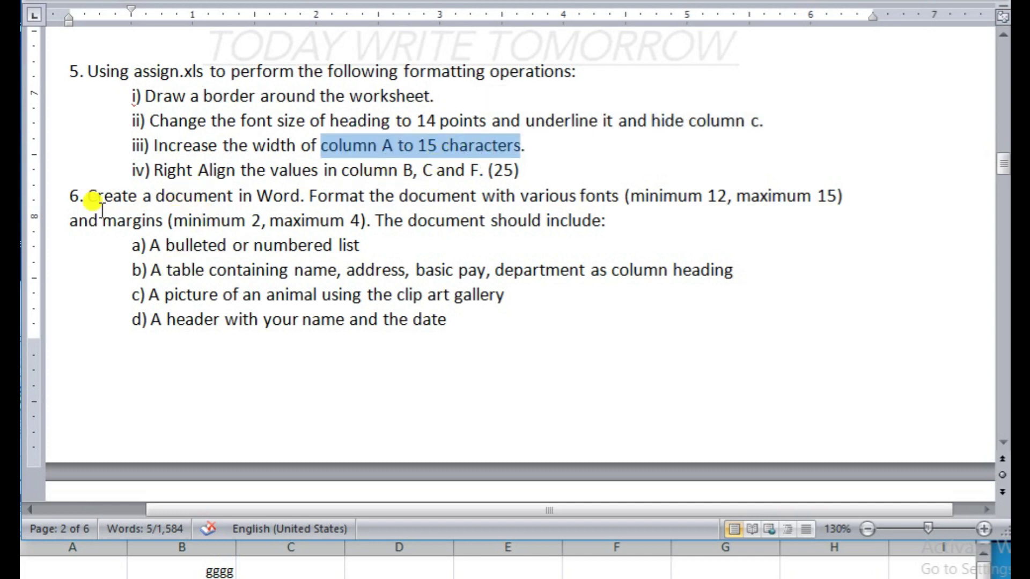
{"action": "left_click_drag", "start_coordinate": [87, 197], "coordinate": [812, 195]}
{"action": "left_click", "coordinate": [807, 194]}
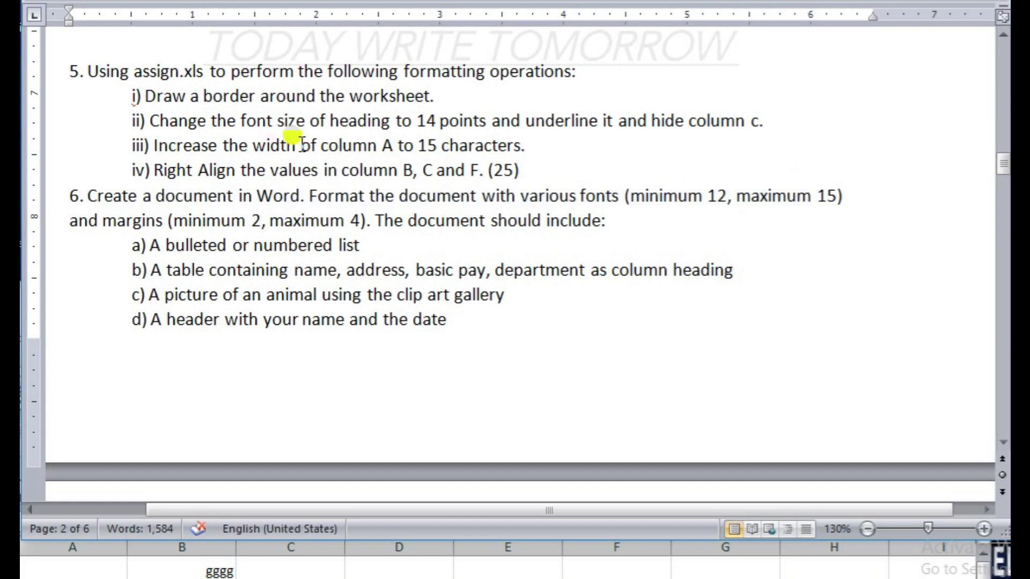
Highlight question 6's margins, bulleted or numbered list, table, clip art picture and header requirements in the question paper.
{"action": "left_click_drag", "start_coordinate": [104, 219], "coordinate": [312, 226]}
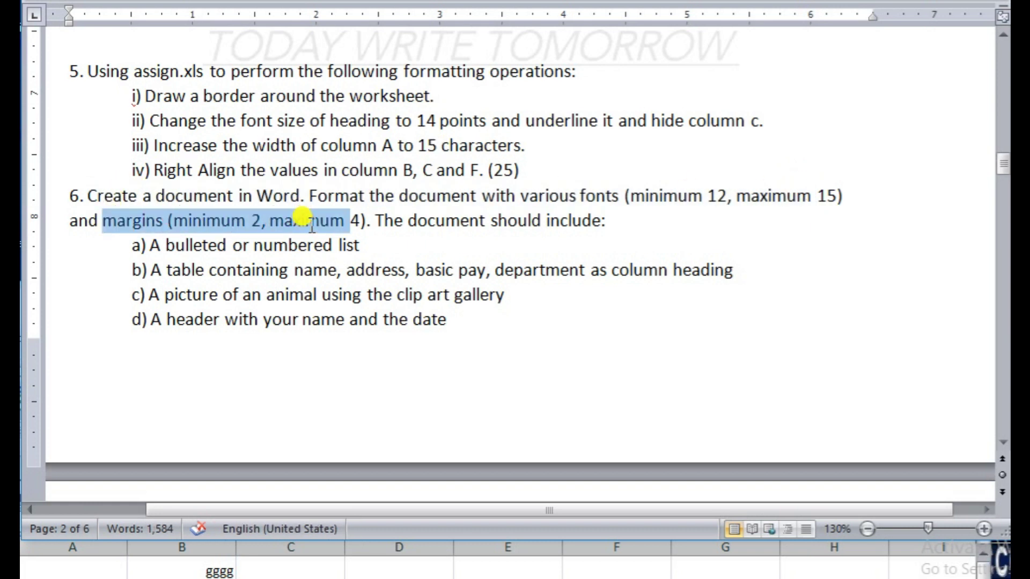
{"action": "left_click_drag", "start_coordinate": [167, 245], "coordinate": [354, 248]}
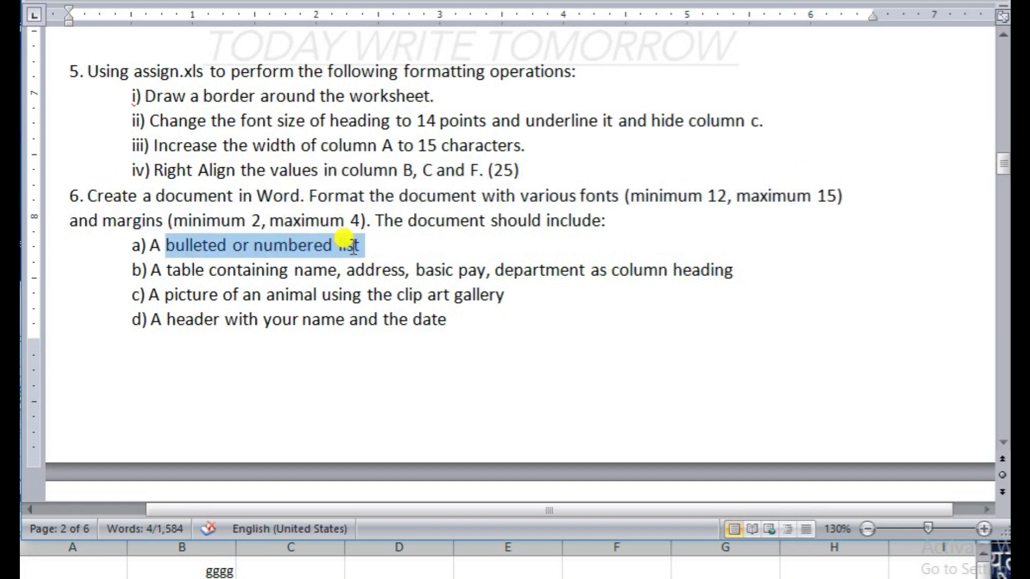
{"action": "left_click_drag", "start_coordinate": [207, 272], "coordinate": [724, 271]}
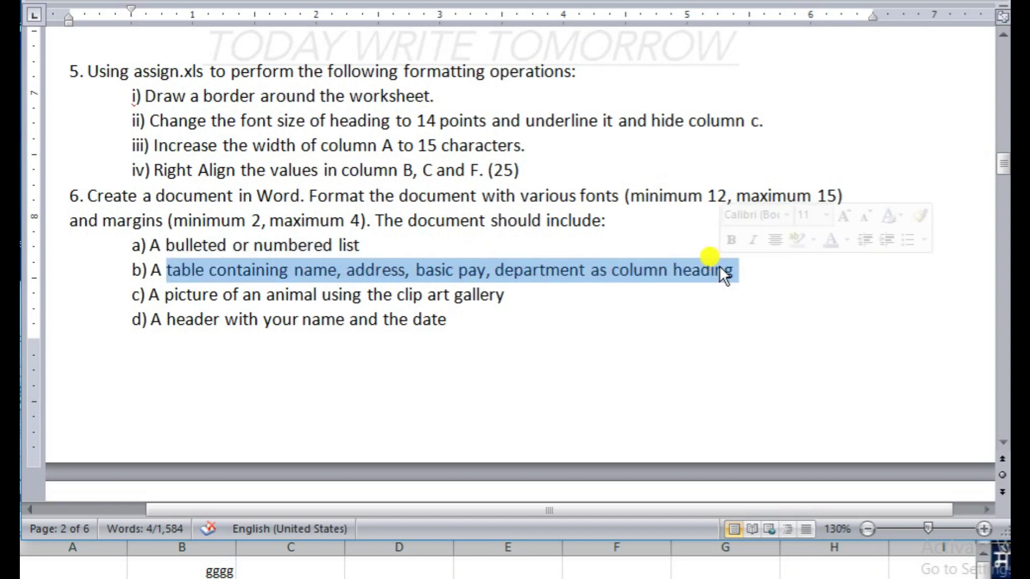
{"action": "left_click_drag", "start_coordinate": [160, 294], "coordinate": [507, 309]}
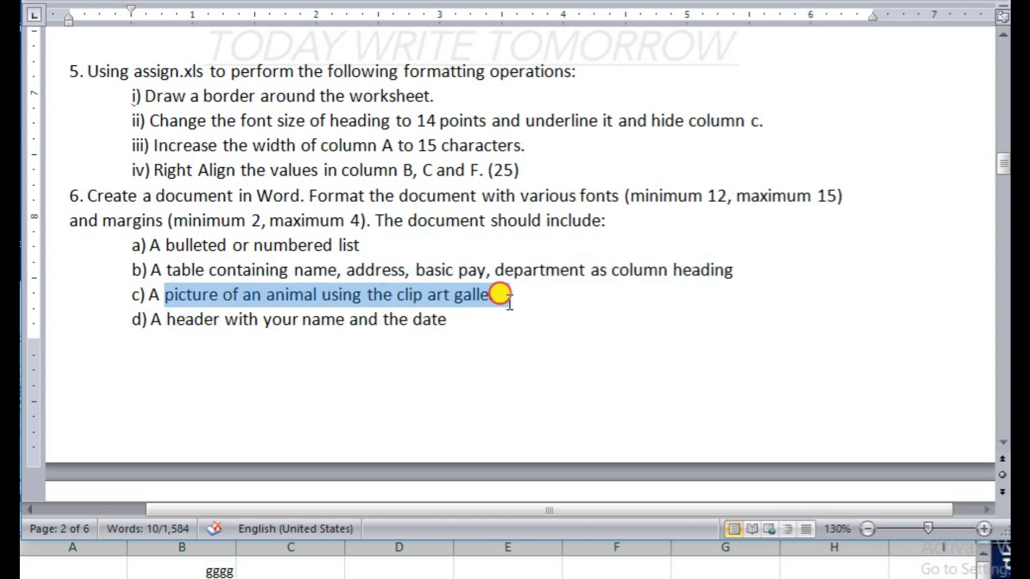
{"action": "left_click_drag", "start_coordinate": [167, 319], "coordinate": [443, 315]}
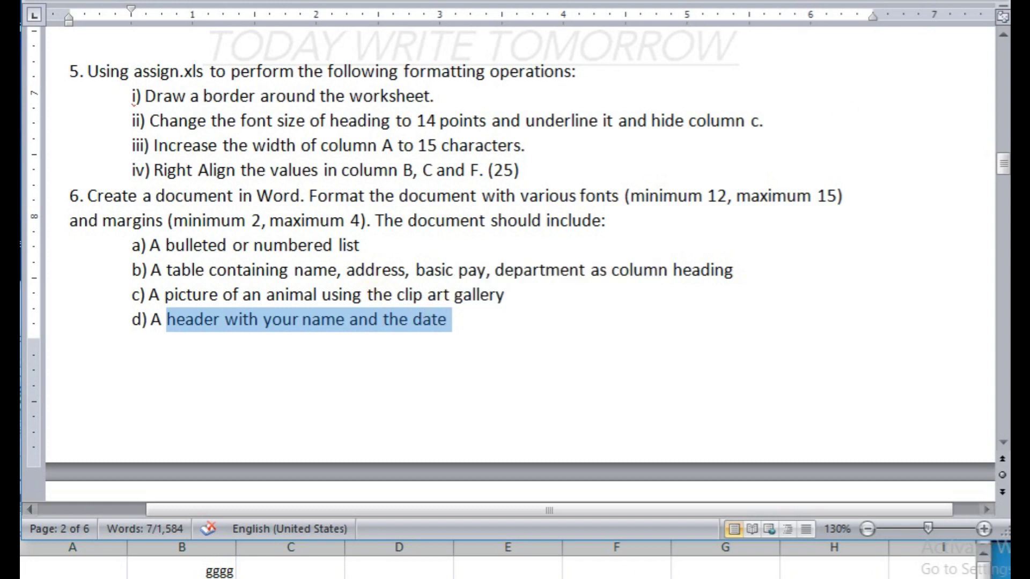
Minimize the grade workbook, switch to Document2 in Word and open its header for editing to show the header and footer areas.
{"action": "left_click", "coordinate": [670, 566]}
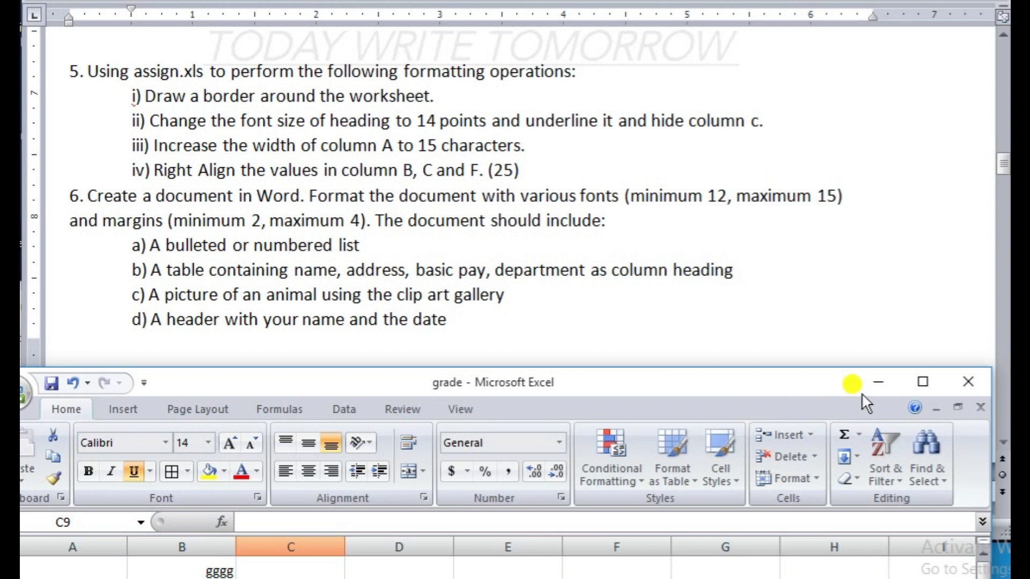
{"action": "left_click", "coordinate": [887, 379]}
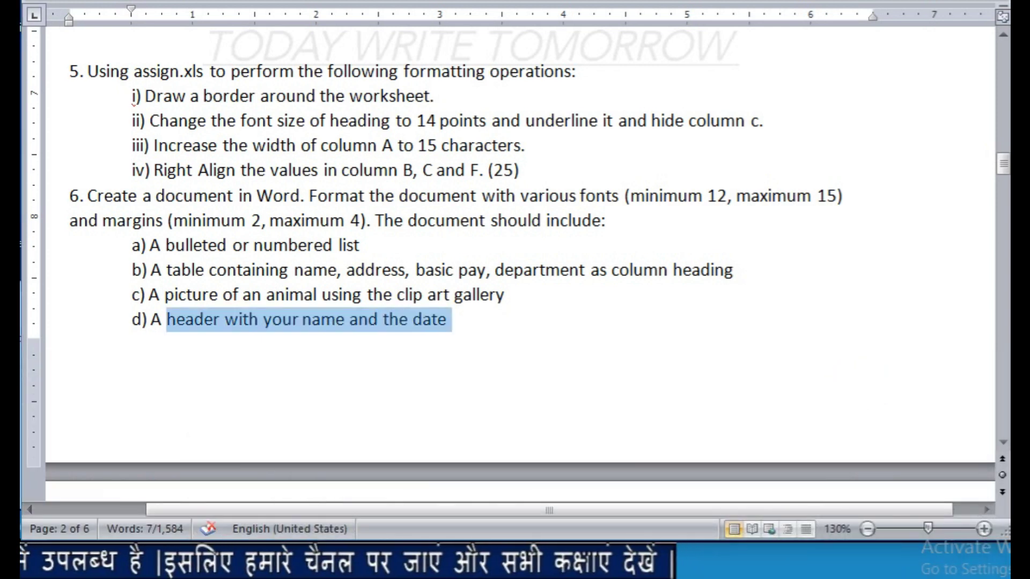
{"action": "left_click", "coordinate": [501, 567]}
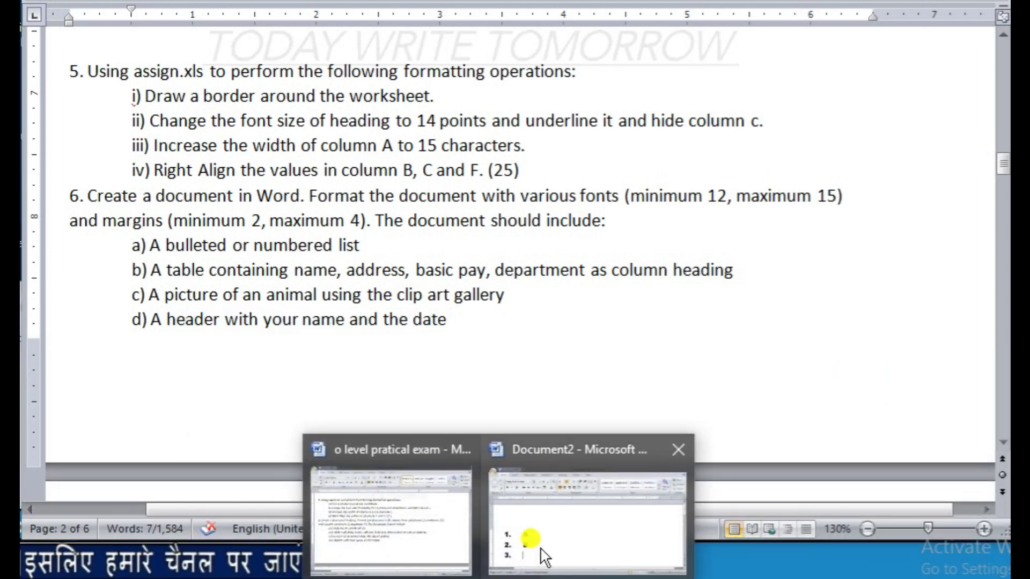
{"action": "left_click", "coordinate": [533, 545]}
{"action": "left_click_drag", "start_coordinate": [636, 314], "coordinate": [633, 18]}
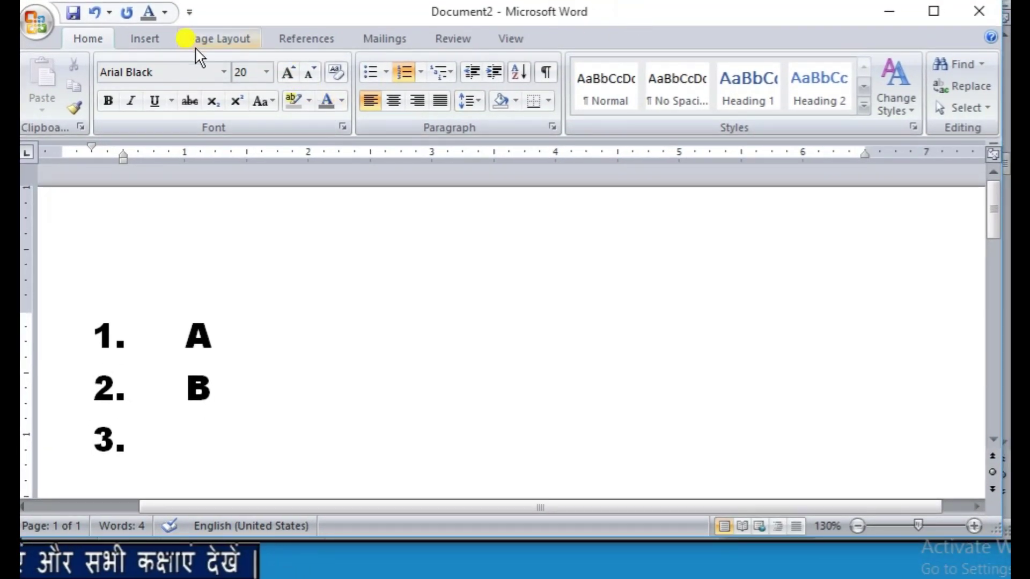
{"action": "double_click", "coordinate": [300, 243]}
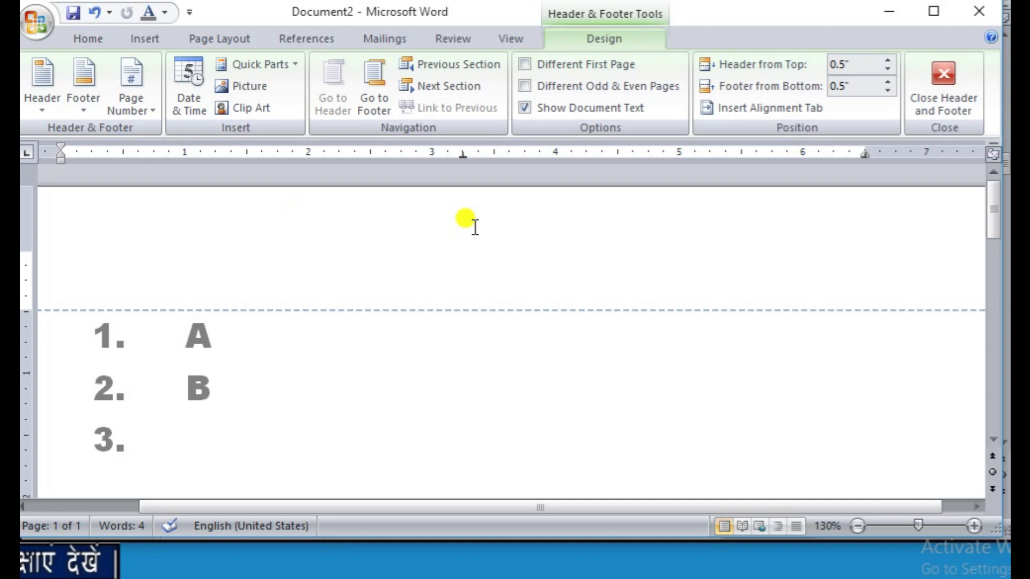
{"action": "left_click_drag", "start_coordinate": [996, 214], "coordinate": [994, 397]}
Switch to the blank LibreOffice Writer document, show its header and footer areas, and minimize the window.
{"action": "left_click", "coordinate": [850, 432]}
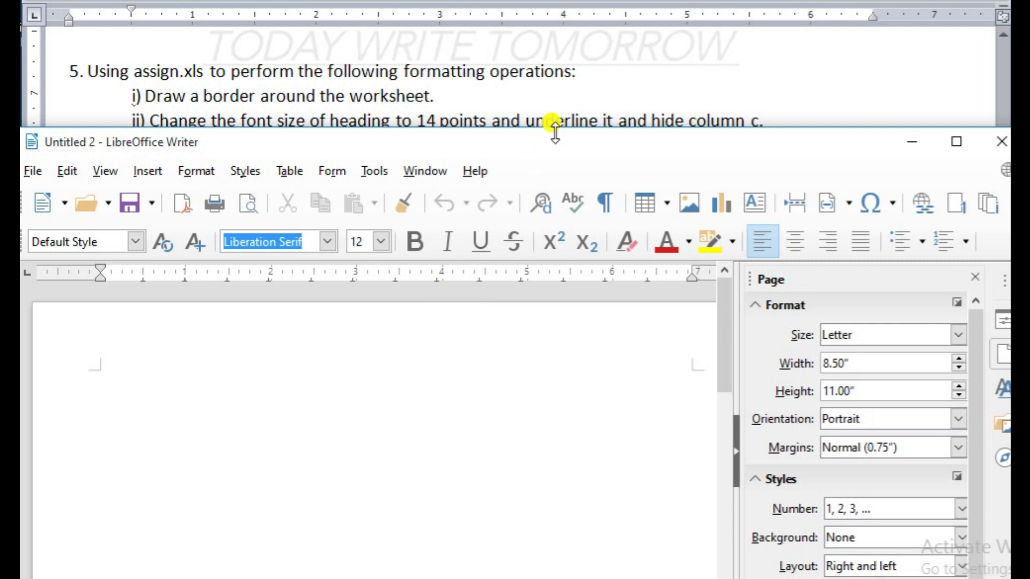
{"action": "left_click_drag", "start_coordinate": [555, 134], "coordinate": [553, 24]}
{"action": "left_click", "coordinate": [384, 176]}
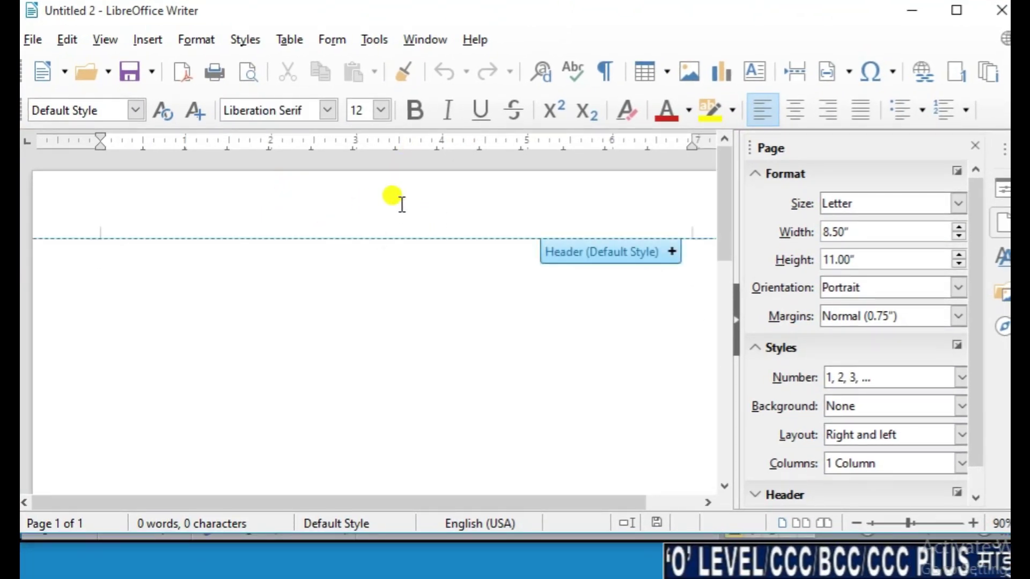
{"action": "left_click_drag", "start_coordinate": [726, 198], "coordinate": [701, 510]}
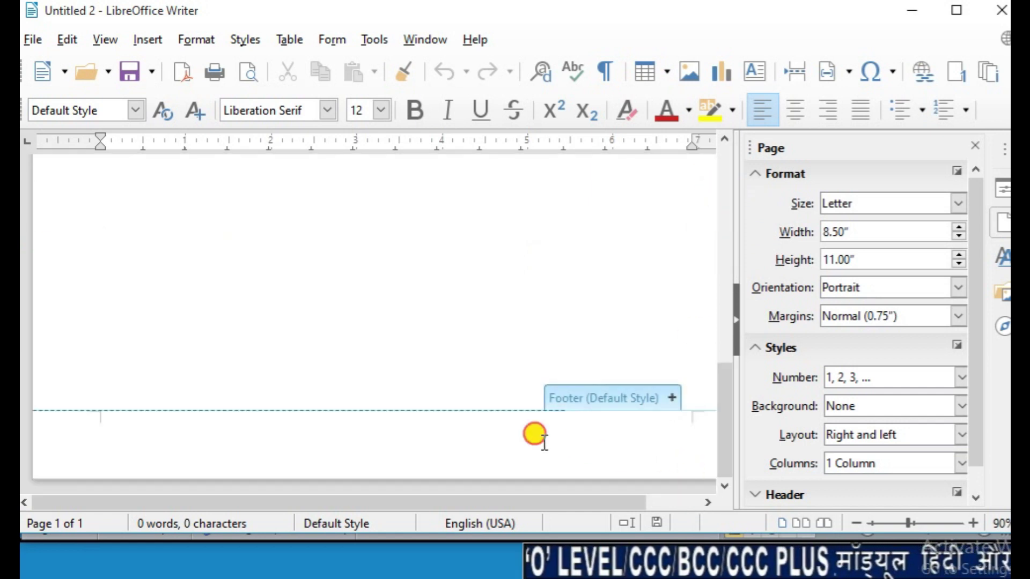
{"action": "left_click", "coordinate": [912, 12]}
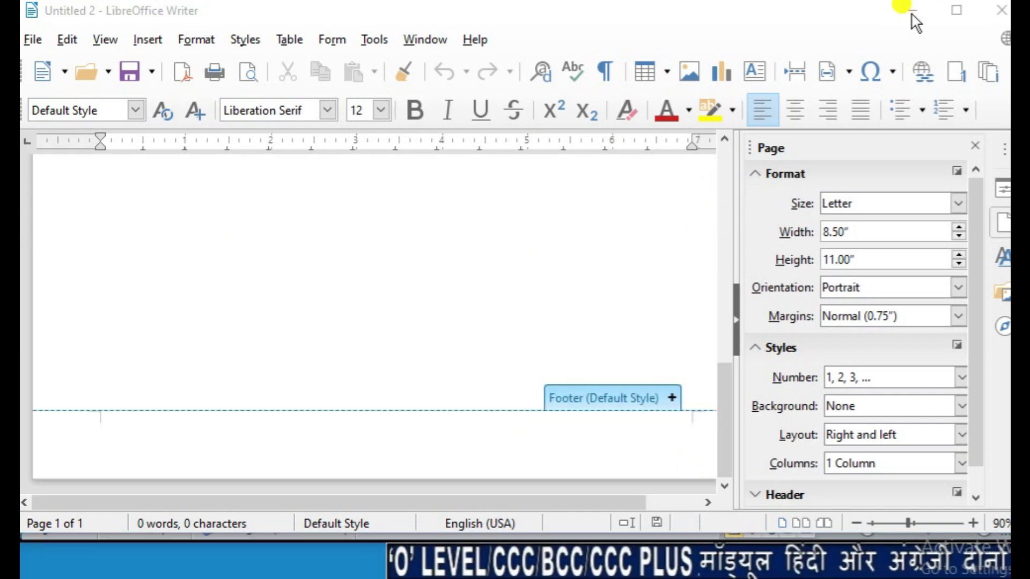
Return to the question paper and highlight question 6's header with name and date item and its footer with pagination item.
{"action": "left_click", "coordinate": [288, 375]}
{"action": "left_click_drag", "start_coordinate": [193, 322], "coordinate": [428, 322]}
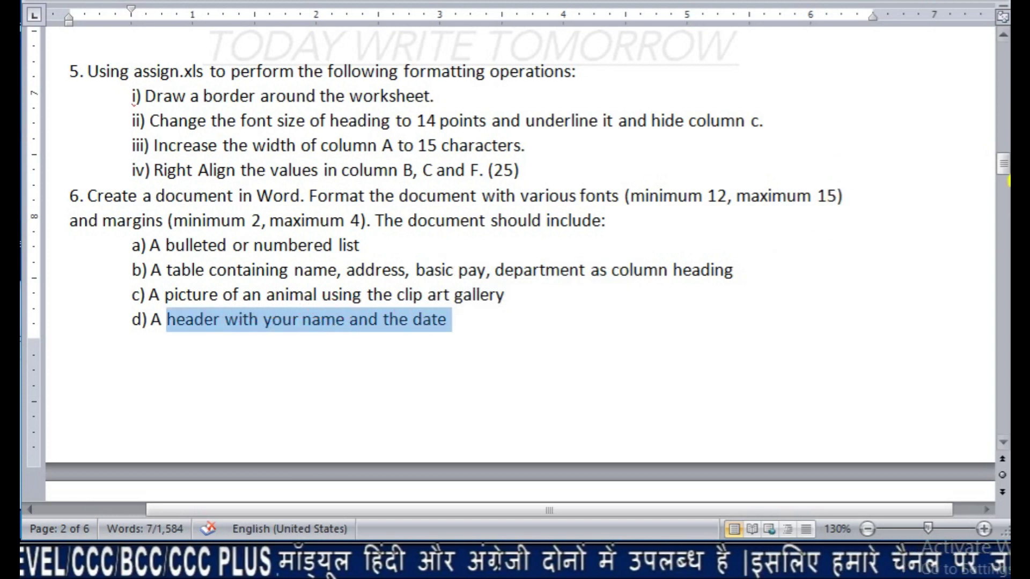
{"action": "left_click_drag", "start_coordinate": [1006, 170], "coordinate": [1006, 187]}
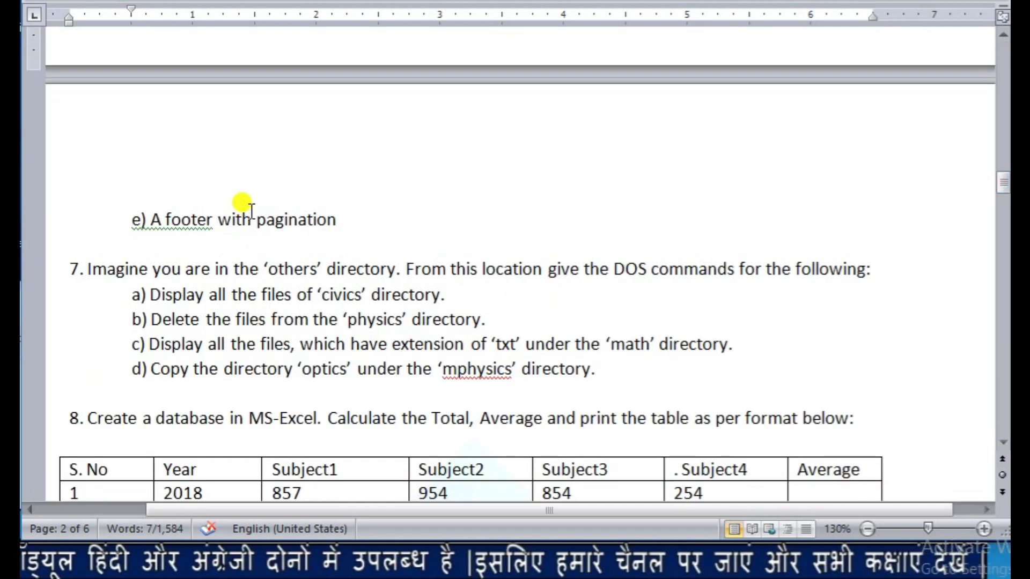
{"action": "left_click_drag", "start_coordinate": [158, 214], "coordinate": [315, 215]}
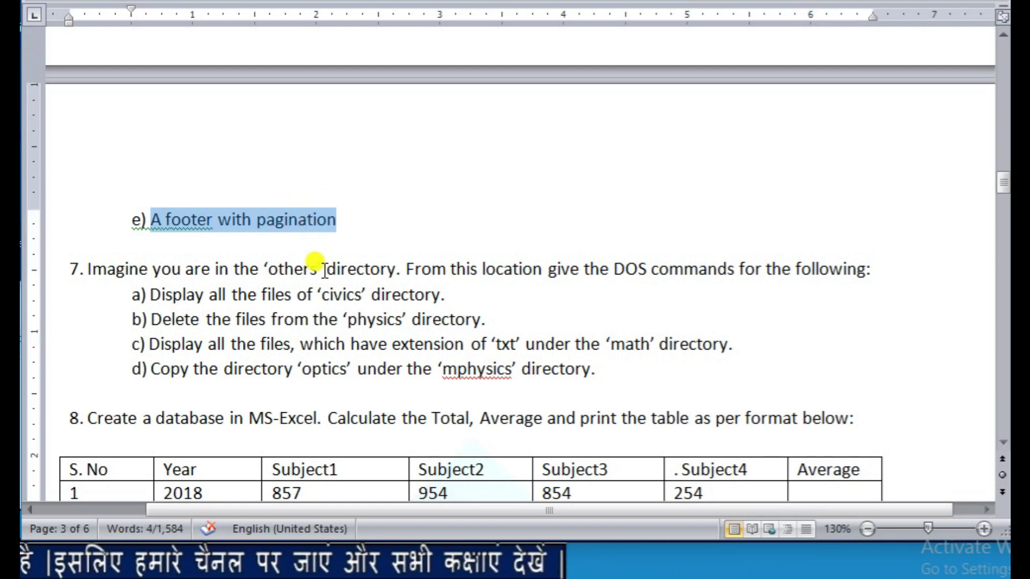
Highlight question 7's opening line and its four DOS tasks on the civics, physics, math and mphysics directories.
{"action": "left_click_drag", "start_coordinate": [80, 275], "coordinate": [885, 257]}
{"action": "left_click_drag", "start_coordinate": [154, 298], "coordinate": [320, 298]}
{"action": "left_click", "coordinate": [187, 299]}
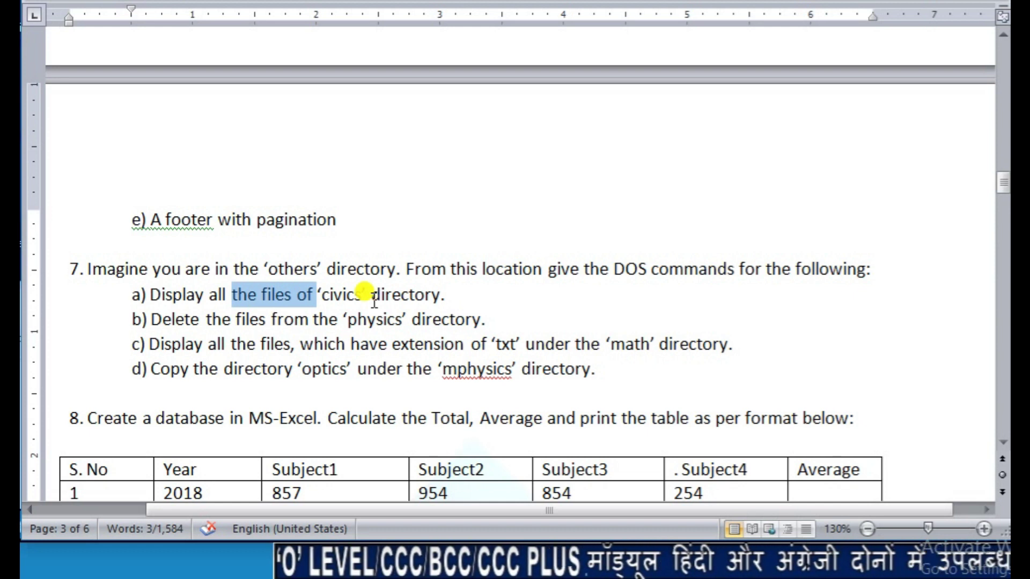
{"action": "left_click_drag", "start_coordinate": [150, 319], "coordinate": [269, 319]}
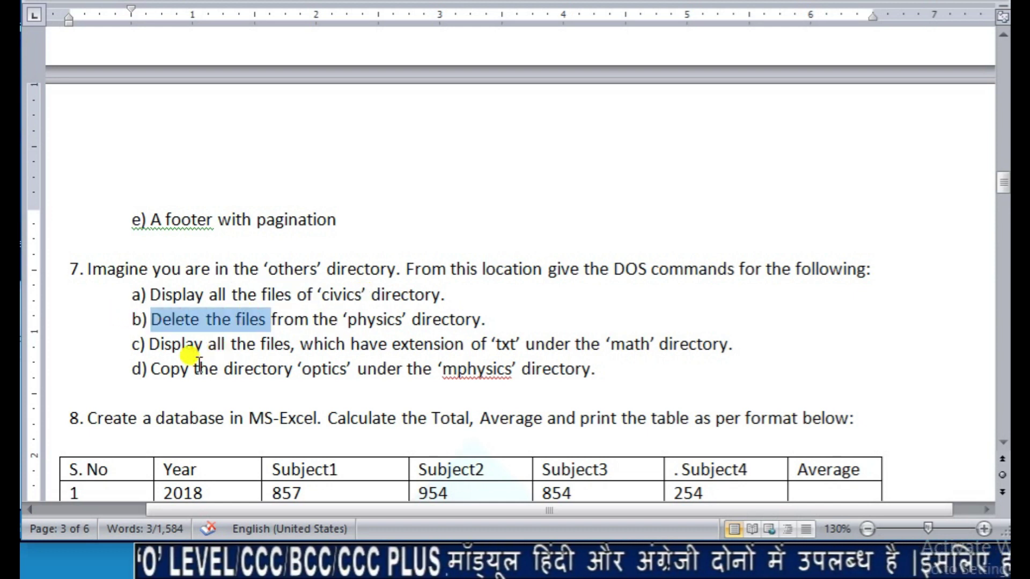
{"action": "left_click_drag", "start_coordinate": [154, 343], "coordinate": [460, 349]}
{"action": "left_click_drag", "start_coordinate": [209, 344], "coordinate": [691, 337]}
{"action": "left_click_drag", "start_coordinate": [151, 369], "coordinate": [557, 369]}
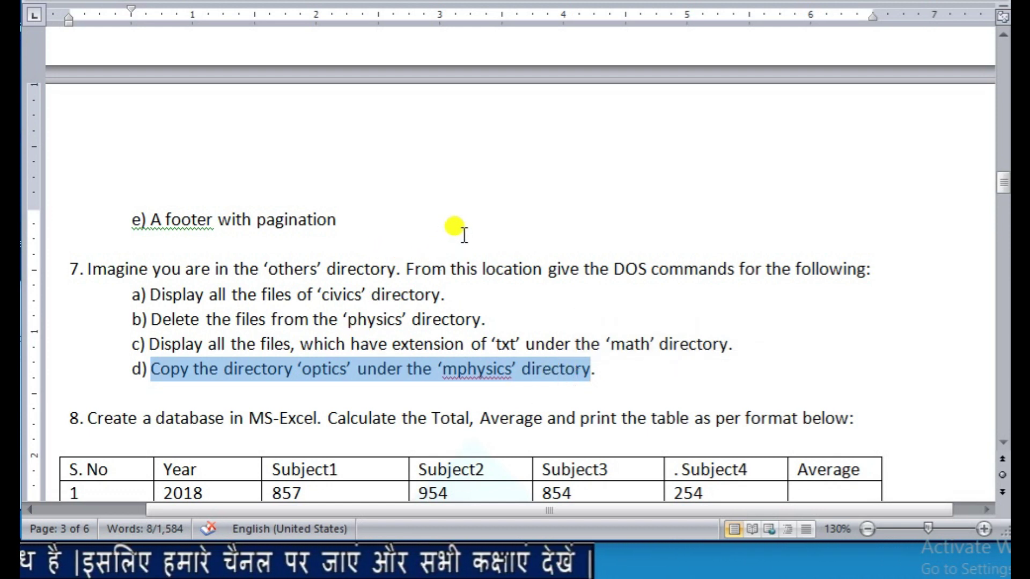
Open the Command Prompt by running cmd and position its window over the question paper.
{"action": "key", "text": "super+r"}
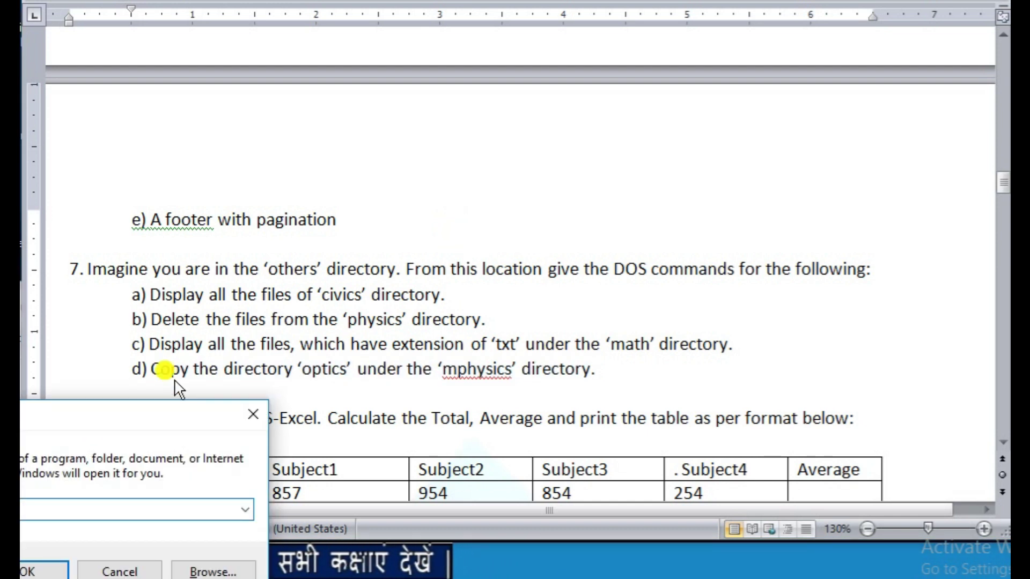
{"action": "left_click_drag", "start_coordinate": [72, 409], "coordinate": [491, 200]}
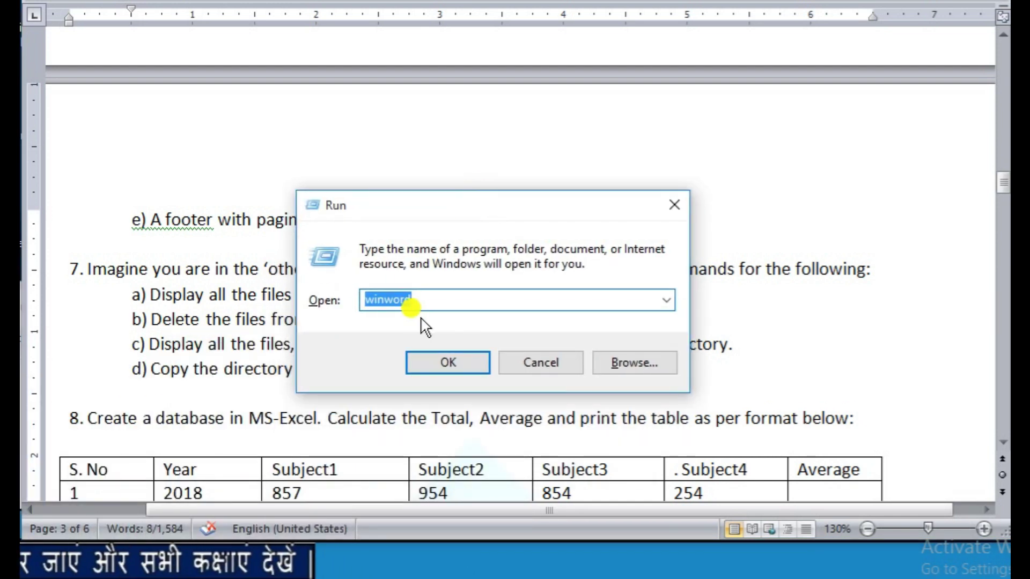
{"action": "type", "text": "cmd"}
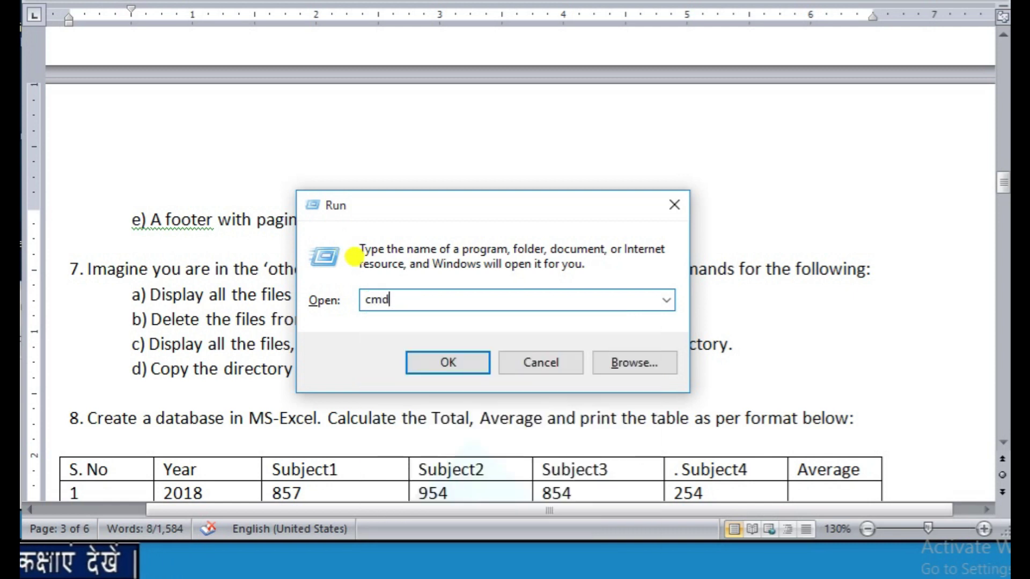
{"action": "key", "text": "Return"}
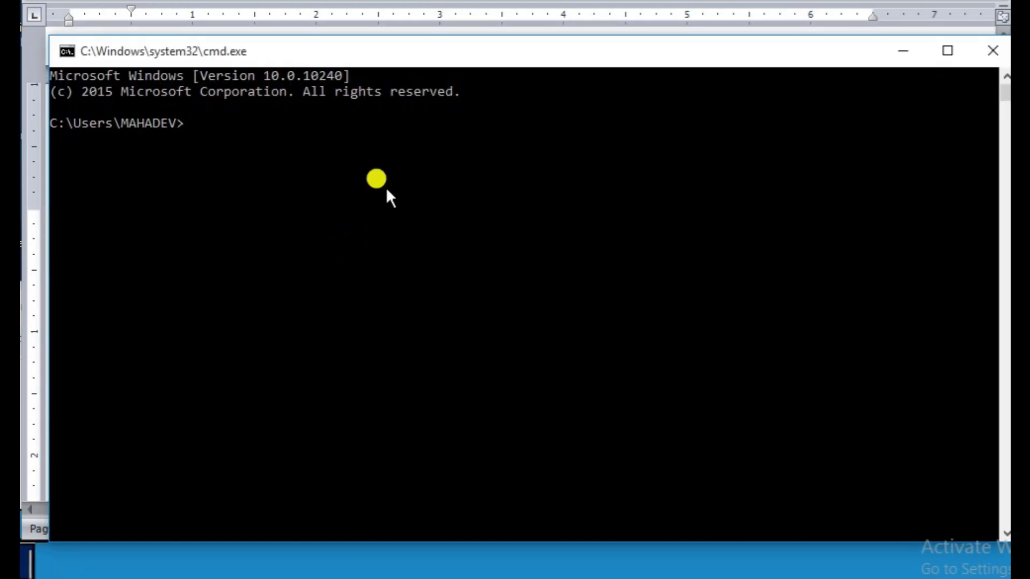
{"action": "left_click_drag", "start_coordinate": [442, 50], "coordinate": [428, 16]}
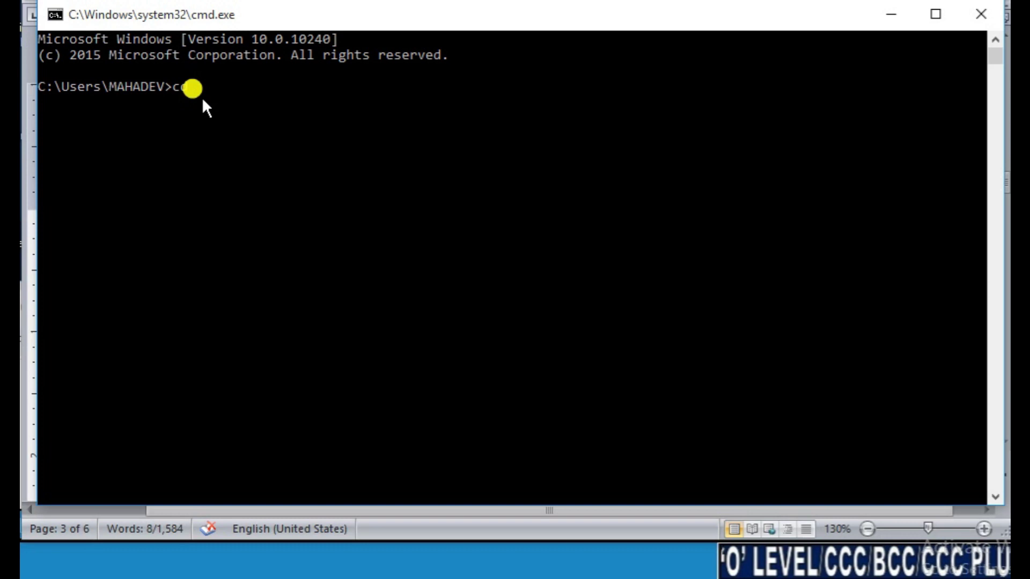
Change to the desktop directory with cd desktop and begin an md command.
{"action": "type", "text": "desktop"}
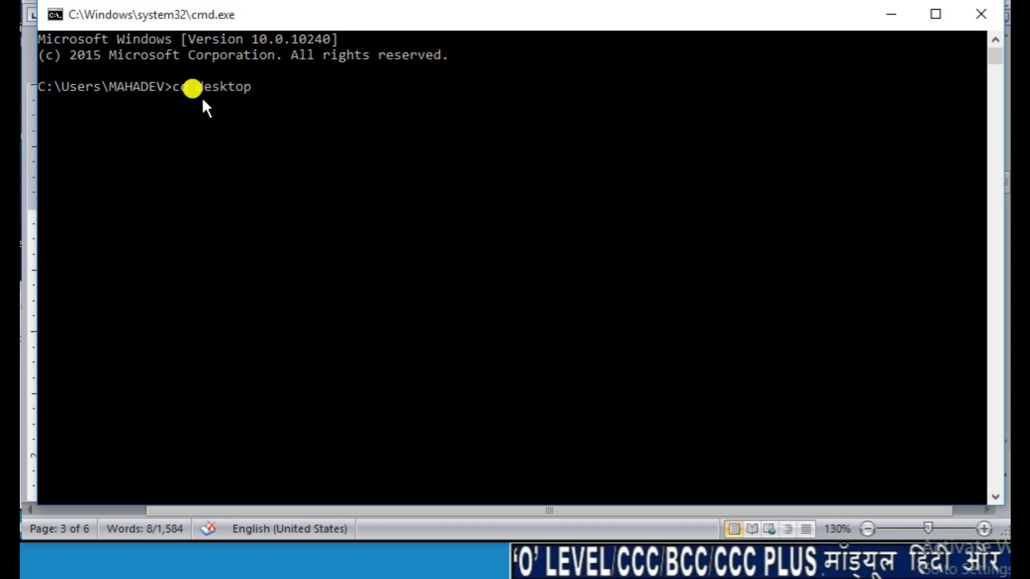
{"action": "key", "text": "Return"}
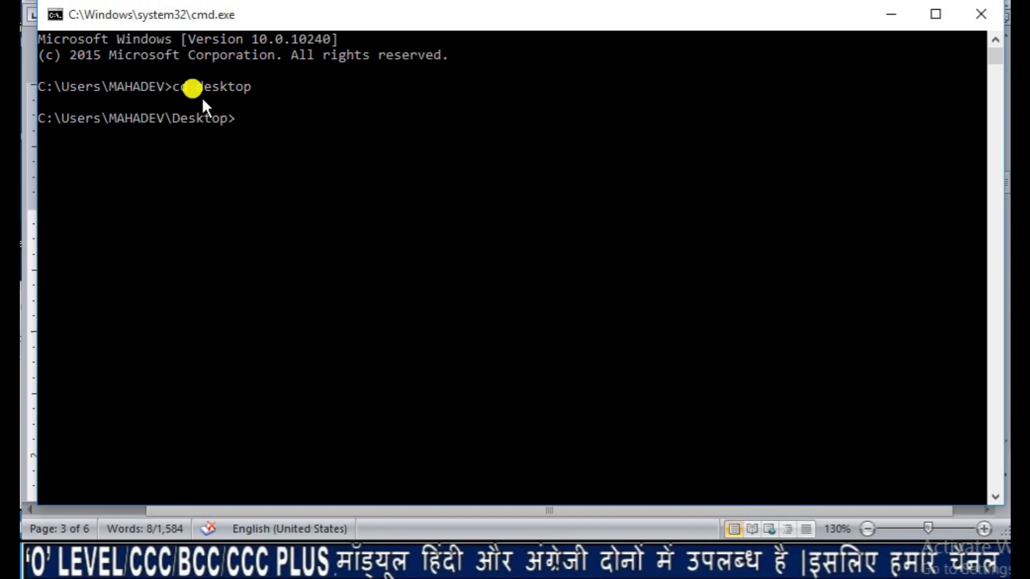
{"action": "type", "text": "md"}
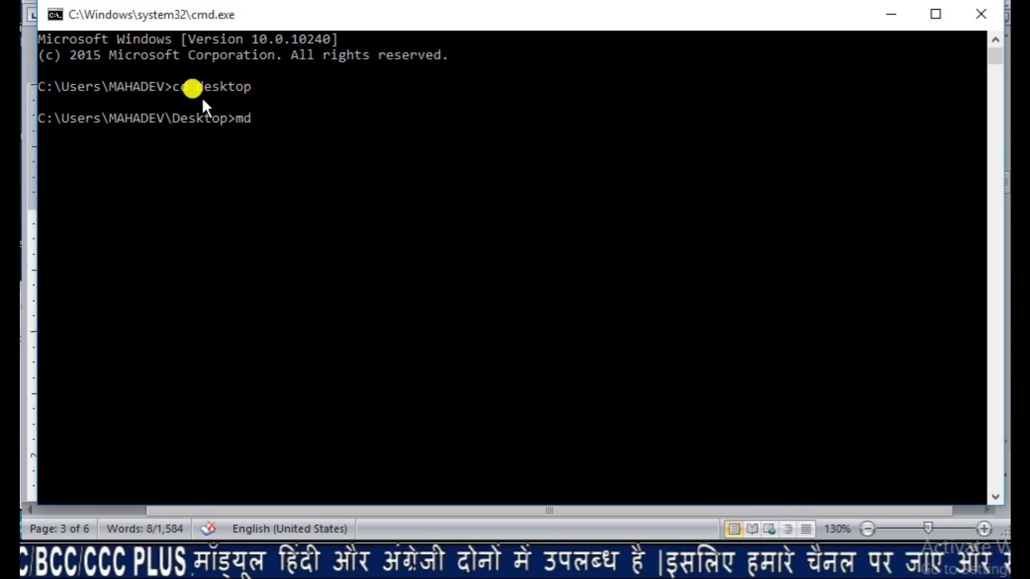
Uncover the question paper and highlight question 7's opening sentences and its item about displaying all files of the civics directory.
{"action": "left_click_drag", "start_coordinate": [267, 16], "coordinate": [316, 357]}
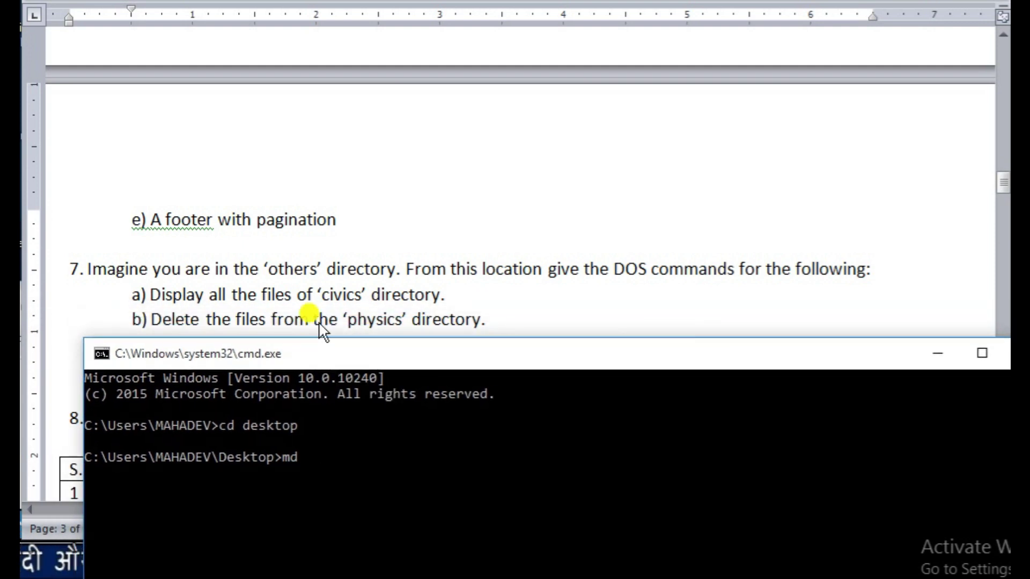
{"action": "mouse_move", "coordinate": [1000, 171]}
{"action": "left_mouse_down"}
{"action": "mouse_move", "coordinate": [993, 166]}
{"action": "mouse_move", "coordinate": [992, 181]}
{"action": "left_mouse_up"}
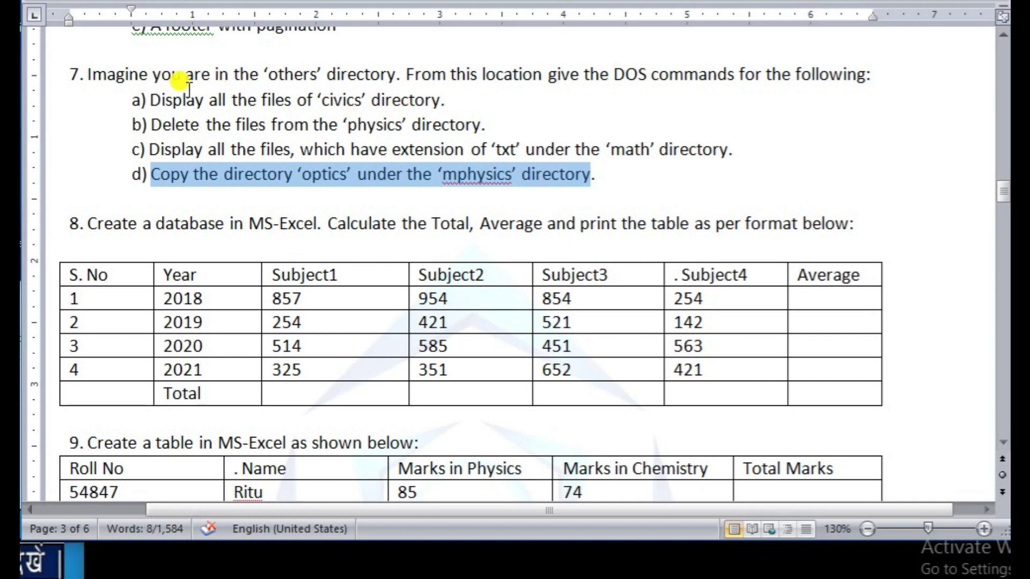
{"action": "left_click_drag", "start_coordinate": [86, 75], "coordinate": [823, 75]}
{"action": "left_click", "coordinate": [415, 75]}
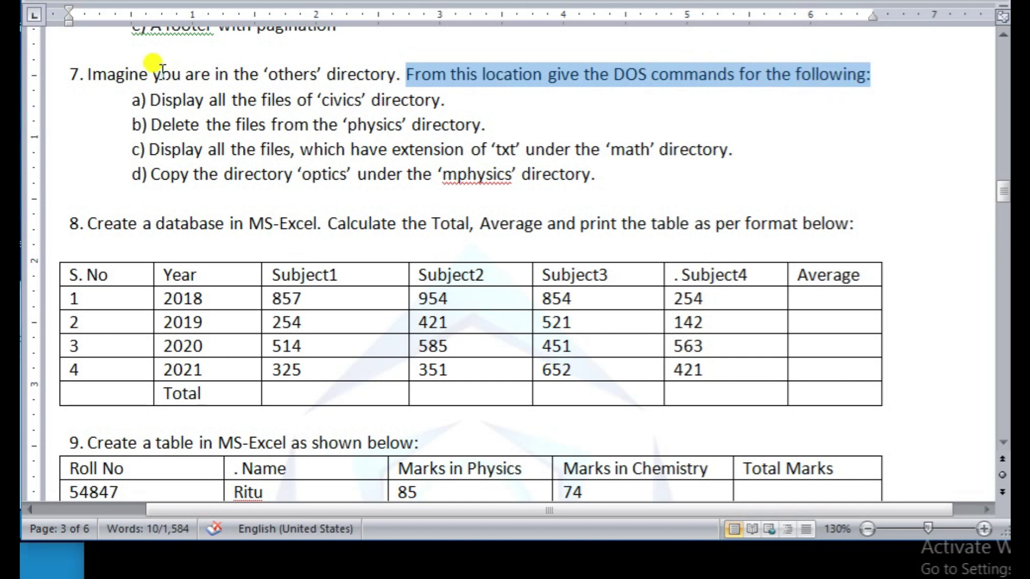
{"action": "left_click", "coordinate": [161, 100]}
{"action": "left_click_drag", "start_coordinate": [162, 100], "coordinate": [437, 100]}
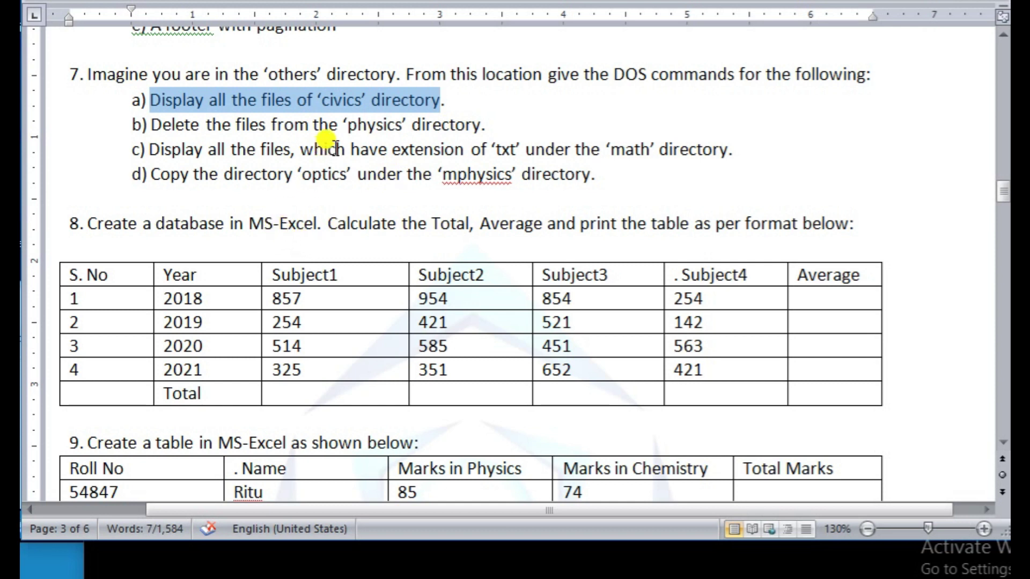
Return to the Command Prompt and complete the md command to create a directory named other on the desktop.
{"action": "left_click", "coordinate": [358, 549]}
{"action": "left_click_drag", "start_coordinate": [477, 364], "coordinate": [413, 25]}
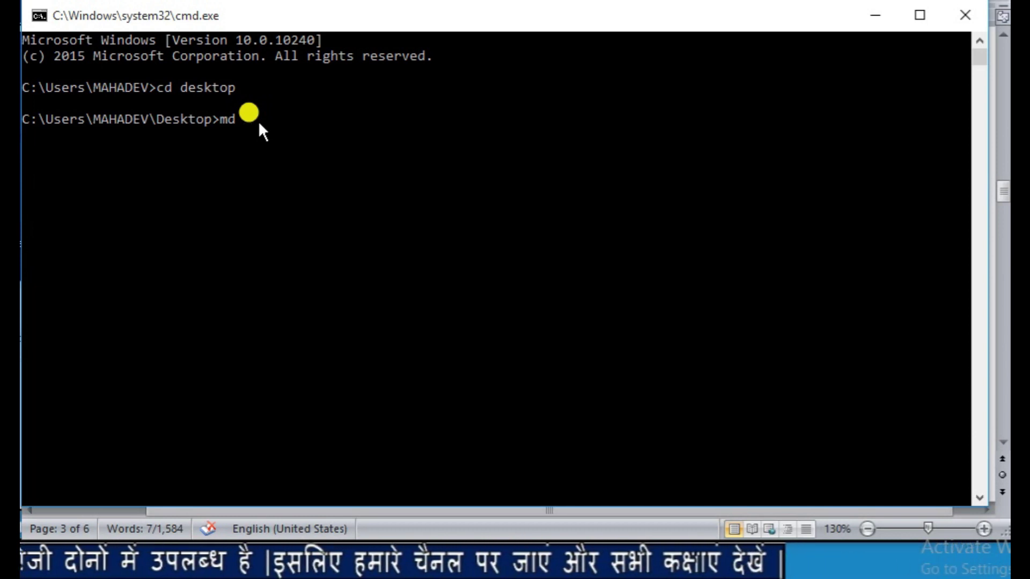
{"action": "type", "text": "other"}
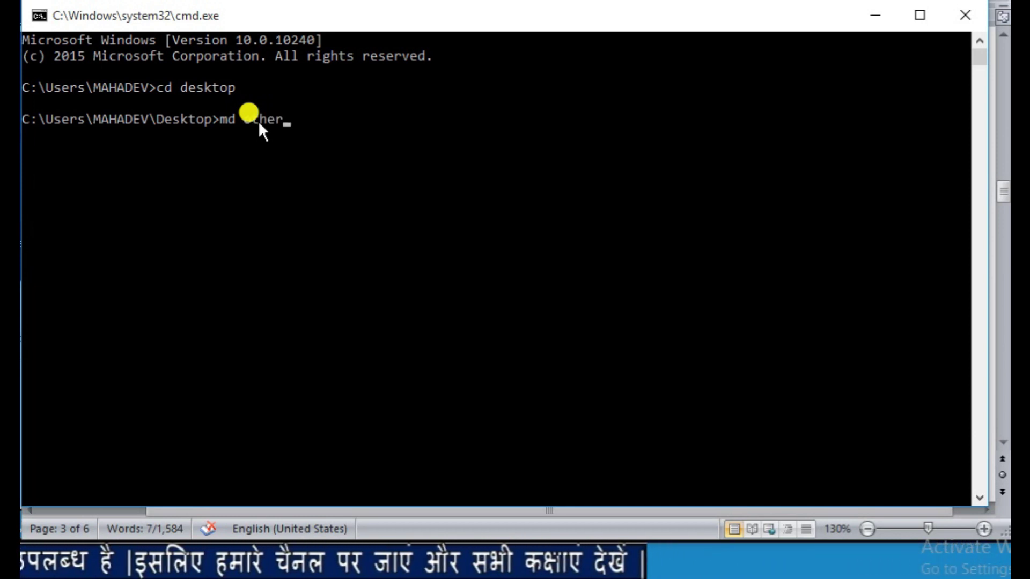
{"action": "key", "text": "Return"}
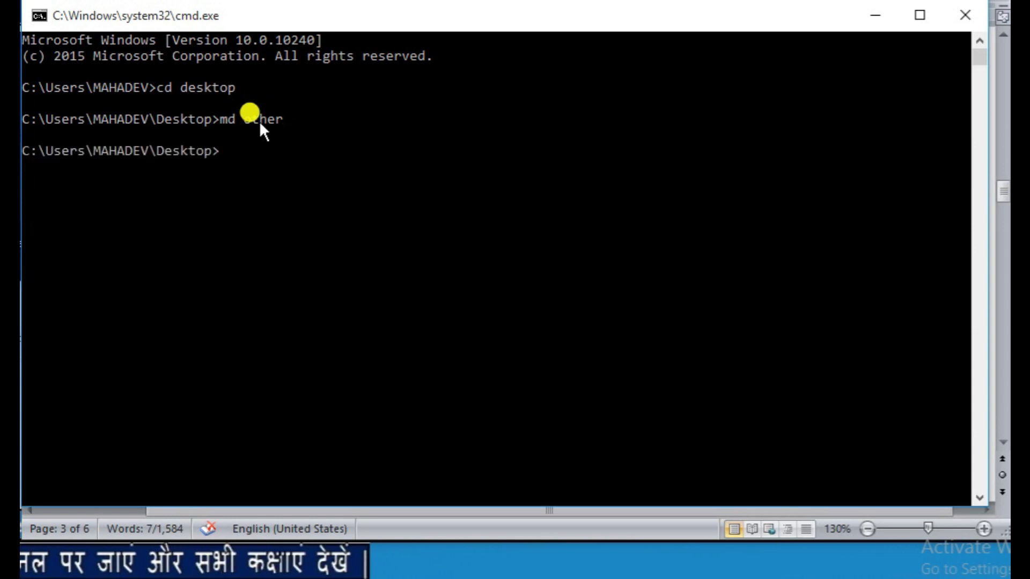
Switch to File Explorer and locate the new other folder on the desktop, then minimize the window.
{"action": "left_click", "coordinate": [875, 16]}
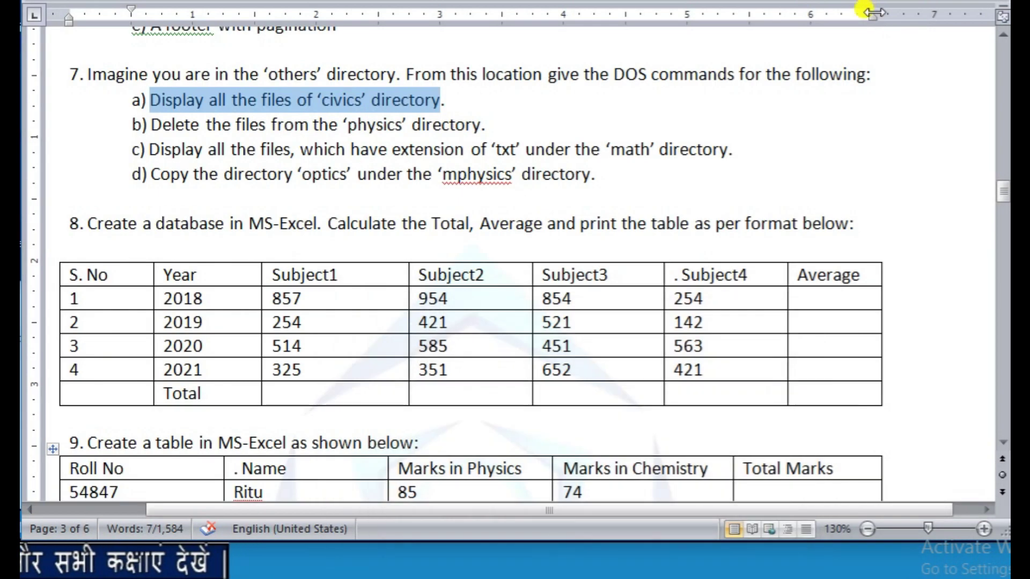
{"action": "left_click", "coordinate": [309, 247]}
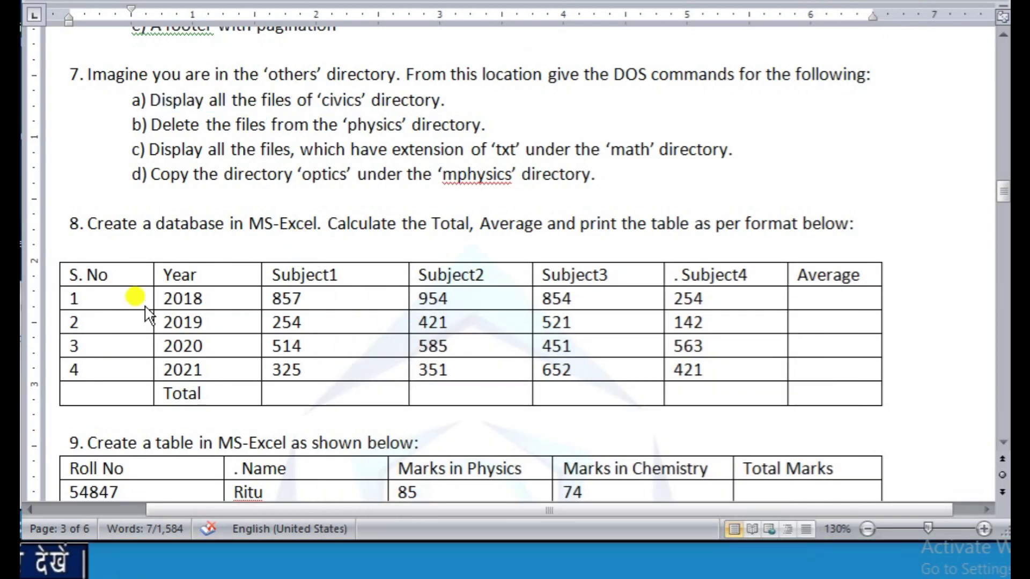
{"action": "key", "text": "super+e"}
{"action": "left_click", "coordinate": [258, 167]}
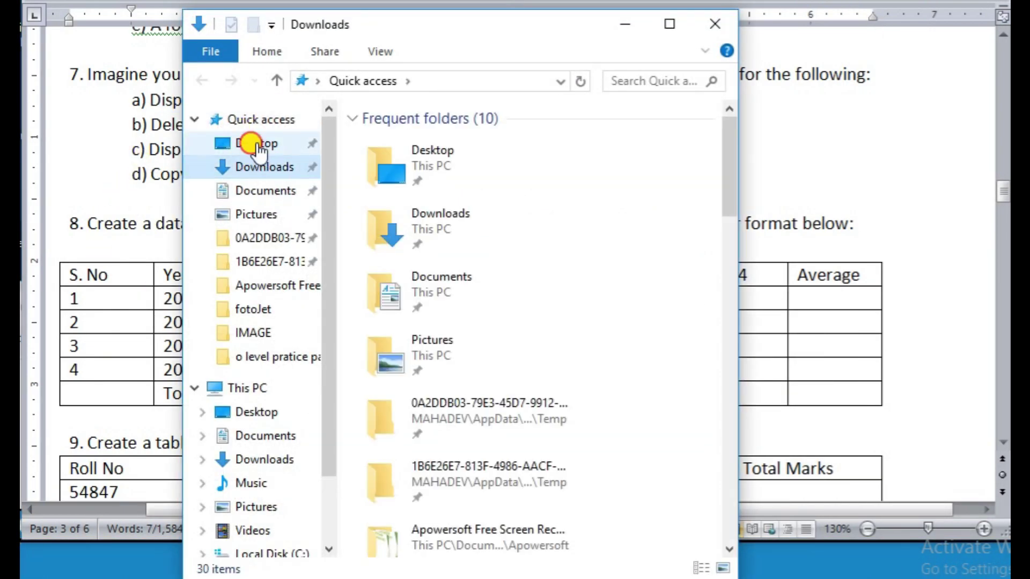
{"action": "left_click", "coordinate": [246, 142]}
{"action": "left_click_drag", "start_coordinate": [729, 128], "coordinate": [736, 183]}
{"action": "left_click", "coordinate": [520, 192]}
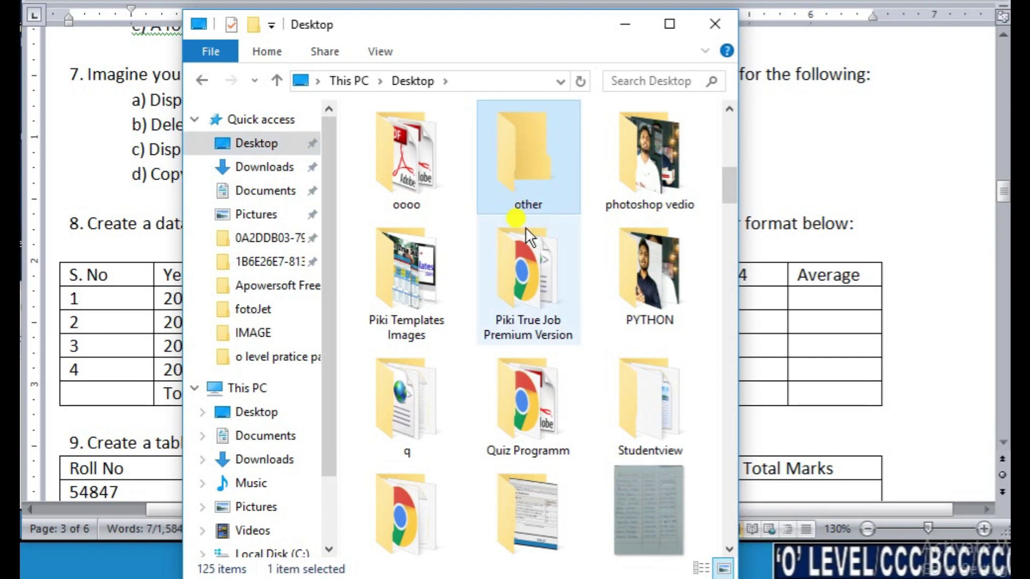
{"action": "left_click", "coordinate": [625, 24]}
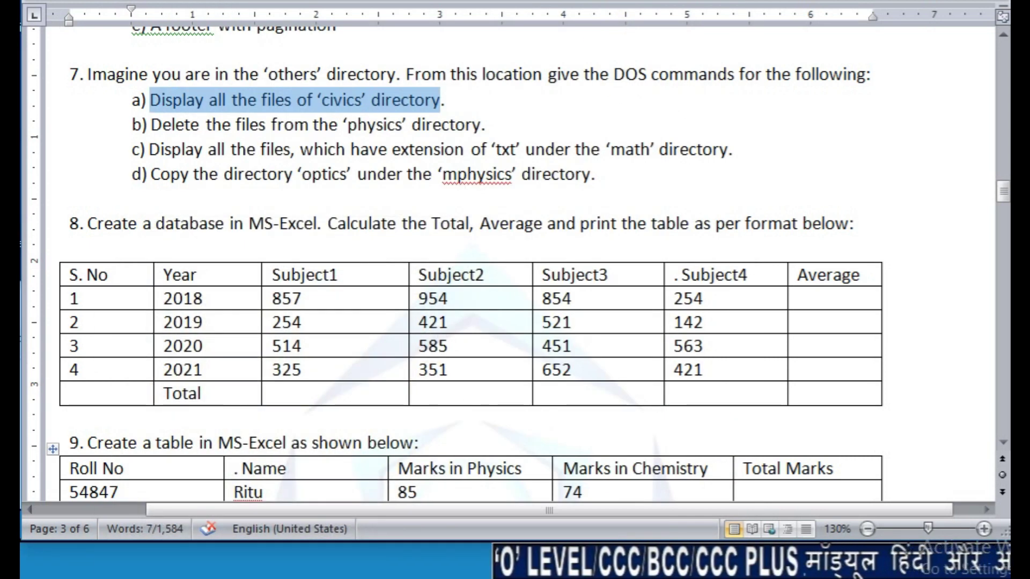
Return to the Command Prompt, change into the other directory with cd other, and point out its name in the prompt.
{"action": "key", "text": "alt+Tab"}
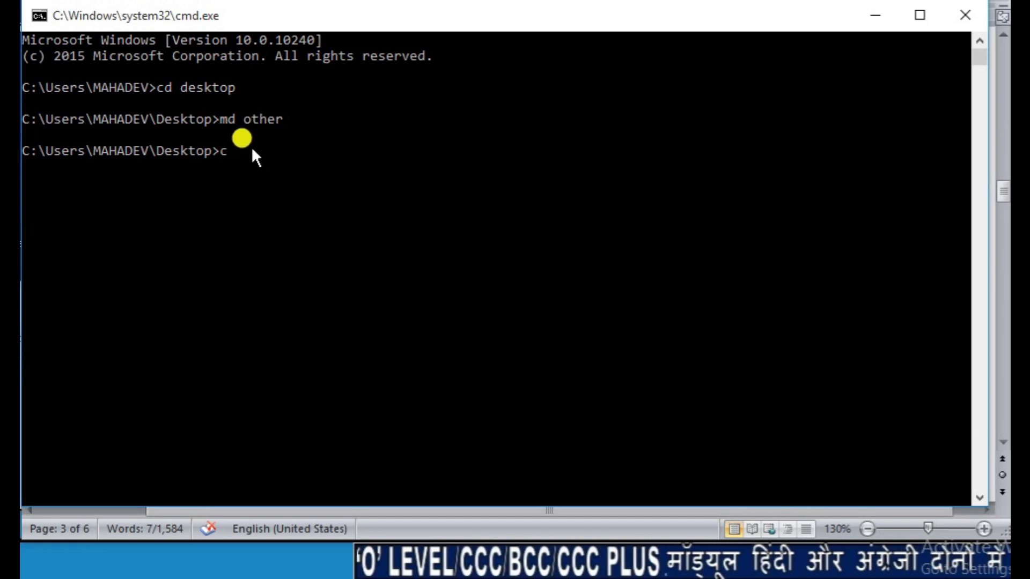
{"action": "type", "text": "cd other"}
{"action": "key", "text": "Return"}
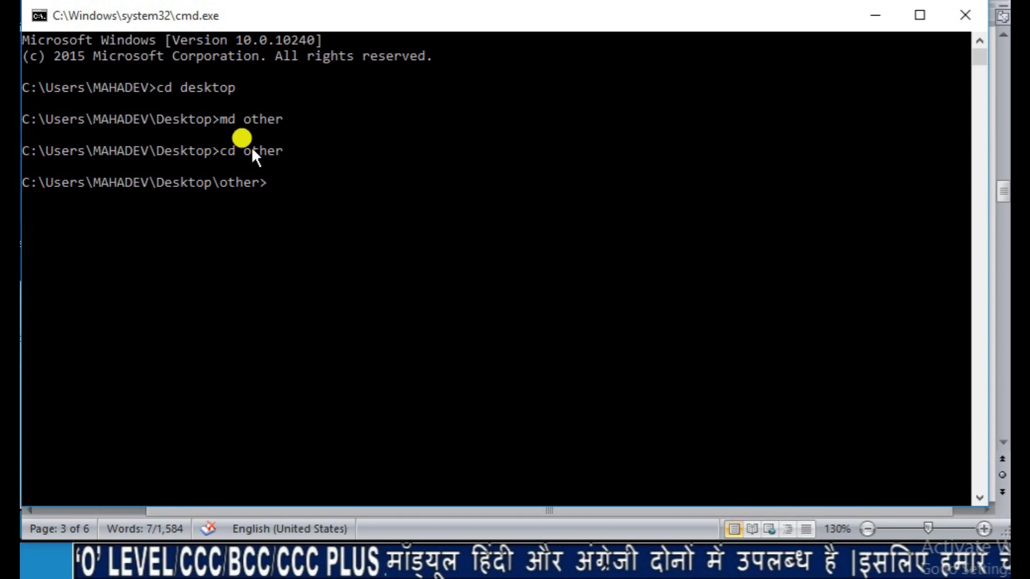
{"action": "left_click_drag", "start_coordinate": [222, 184], "coordinate": [258, 194]}
{"action": "left_click", "coordinate": [263, 196]}
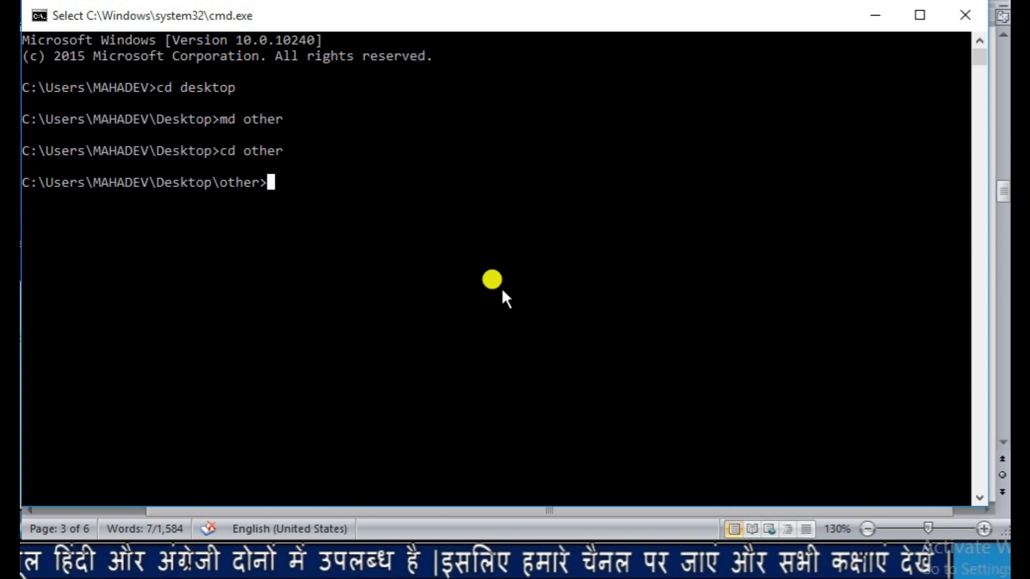
Create a file named civics with copy con civics, containing the text "hey welcome to the o level".
{"action": "type", "text": "copy con"}
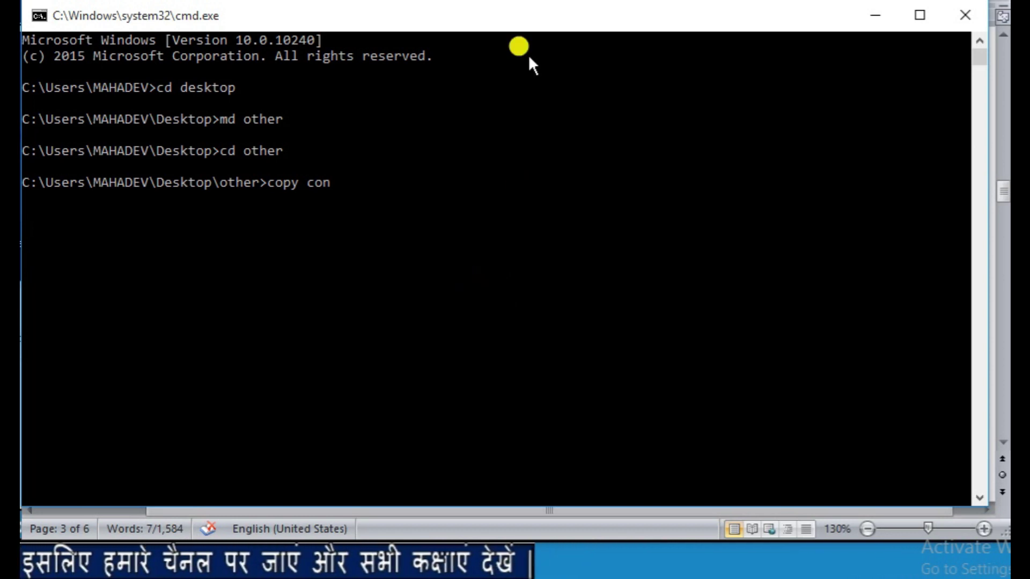
{"action": "left_click_drag", "start_coordinate": [507, 27], "coordinate": [505, 139]}
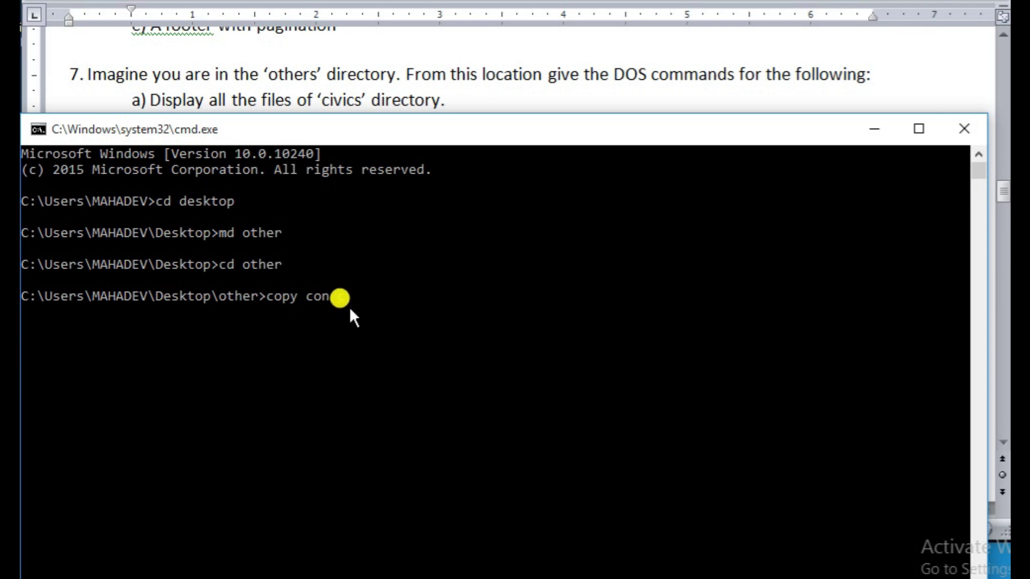
{"action": "type", "text": "cs"}
{"action": "key", "text": "Return"}
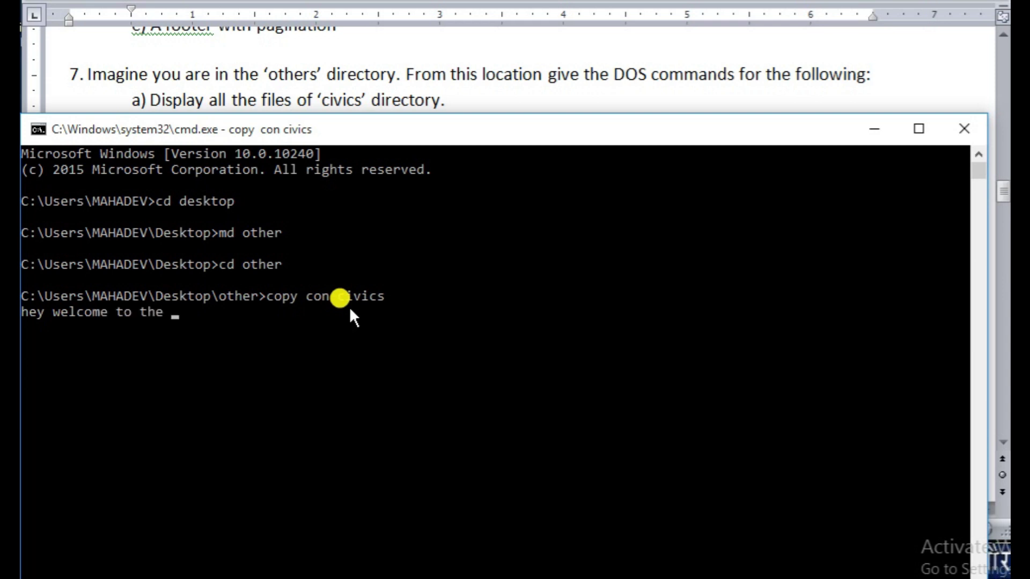
{"action": "type", "text": "o level"}
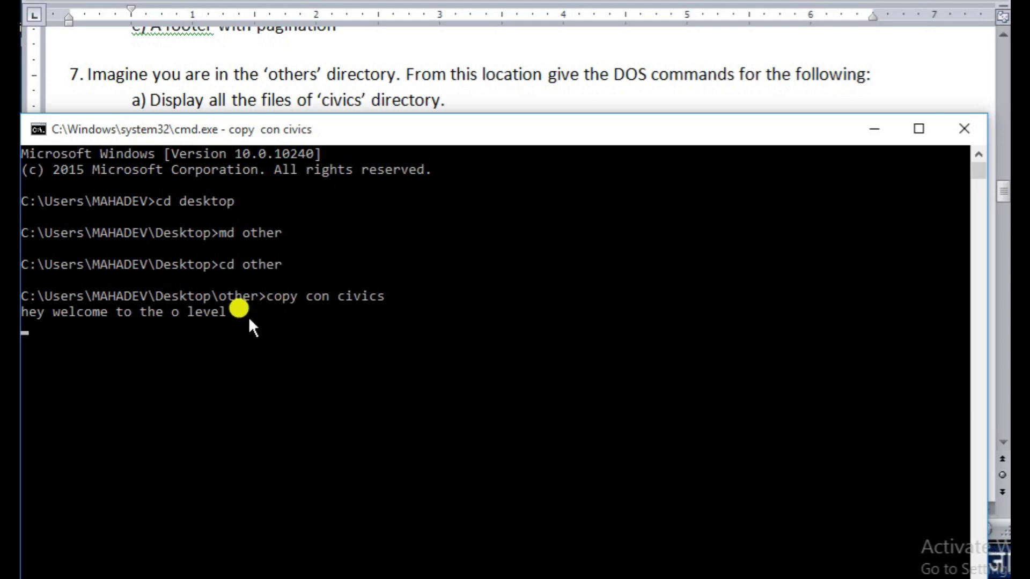
{"action": "key", "text": "Return"}
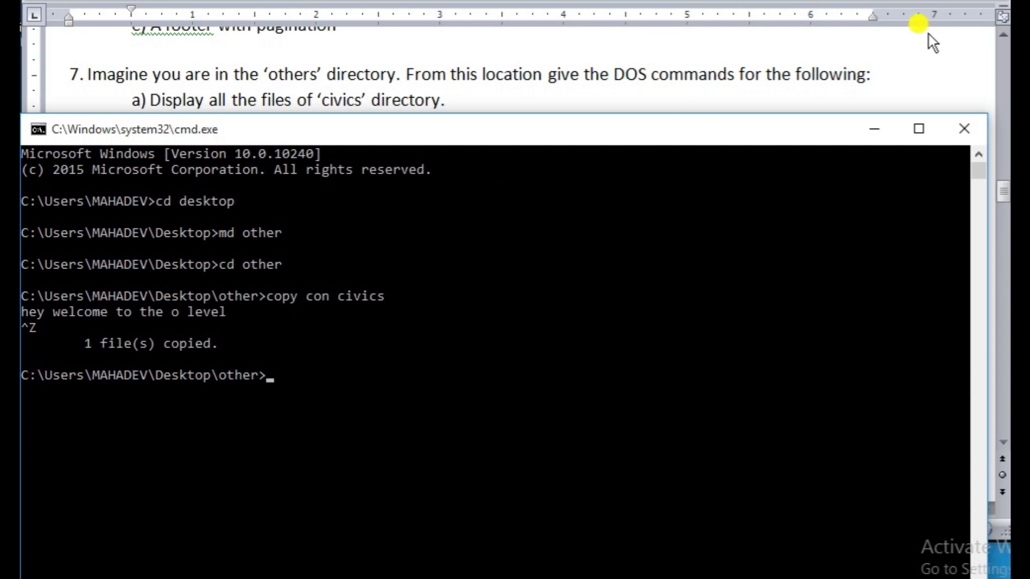
Minimize the Command Prompt and open the desktop's other folder in File Explorer.
{"action": "left_click", "coordinate": [879, 128]}
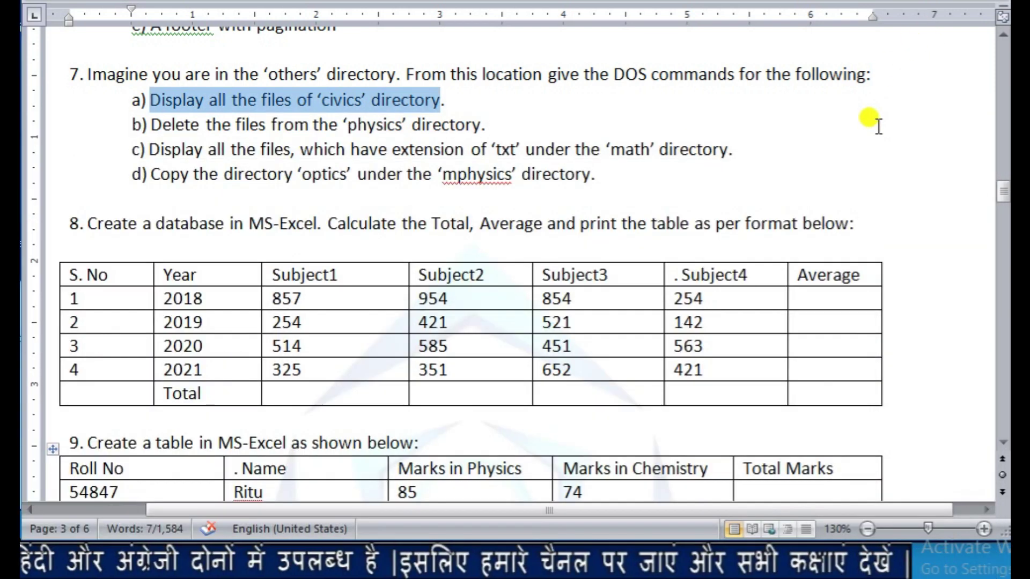
{"action": "left_click", "coordinate": [405, 567]}
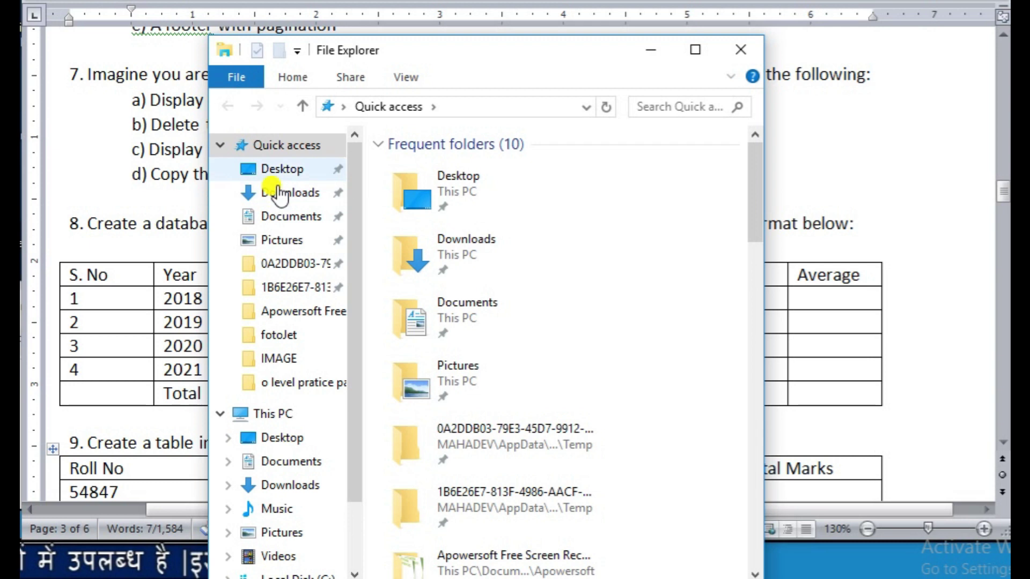
{"action": "left_click", "coordinate": [276, 170]}
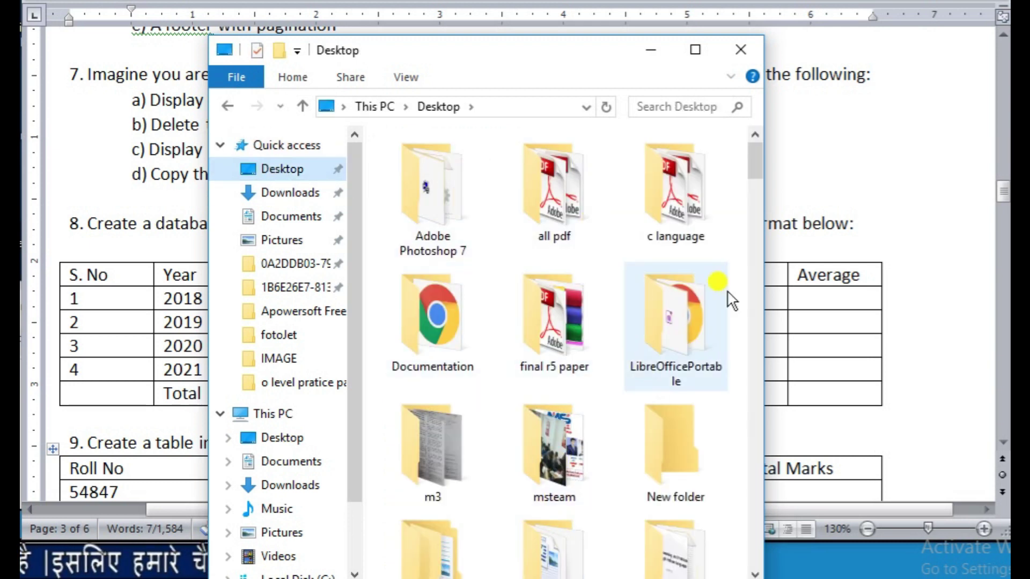
{"action": "left_click_drag", "start_coordinate": [757, 171], "coordinate": [756, 195]}
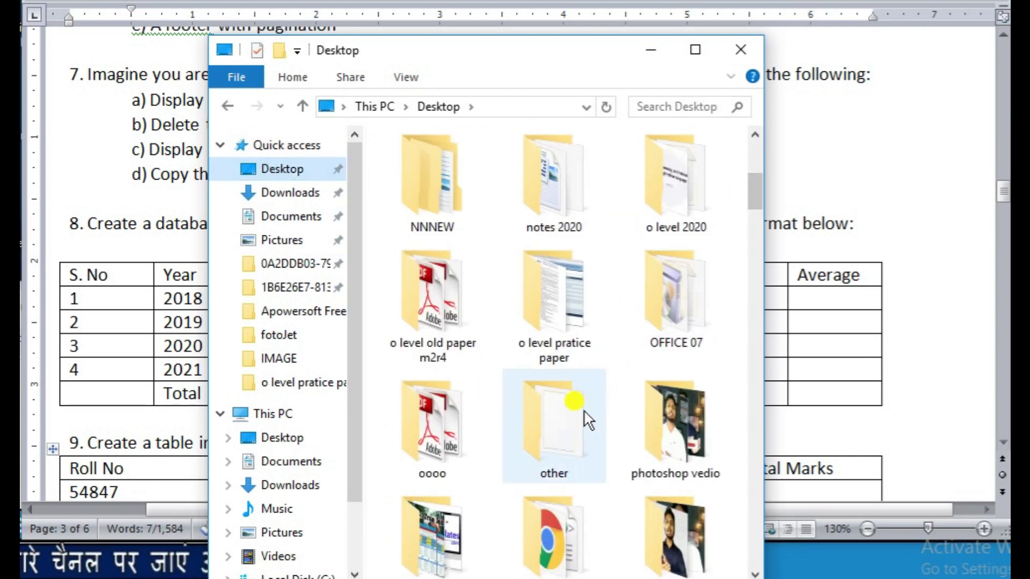
{"action": "double_click", "coordinate": [566, 432]}
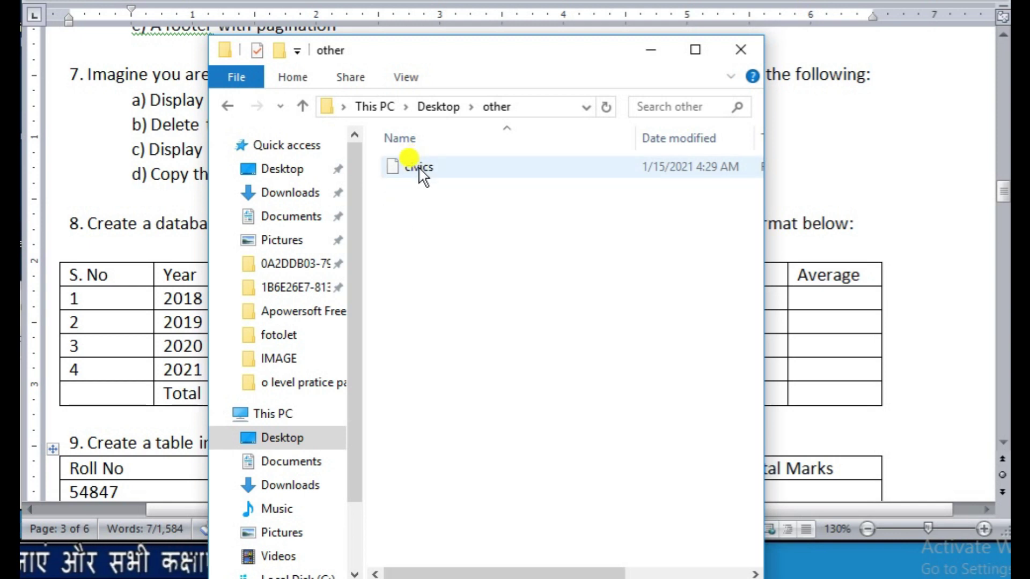
Open the civics file in Notepad, highlight its text, and close both Notepad and File Explorer.
{"action": "double_click", "coordinate": [417, 169]}
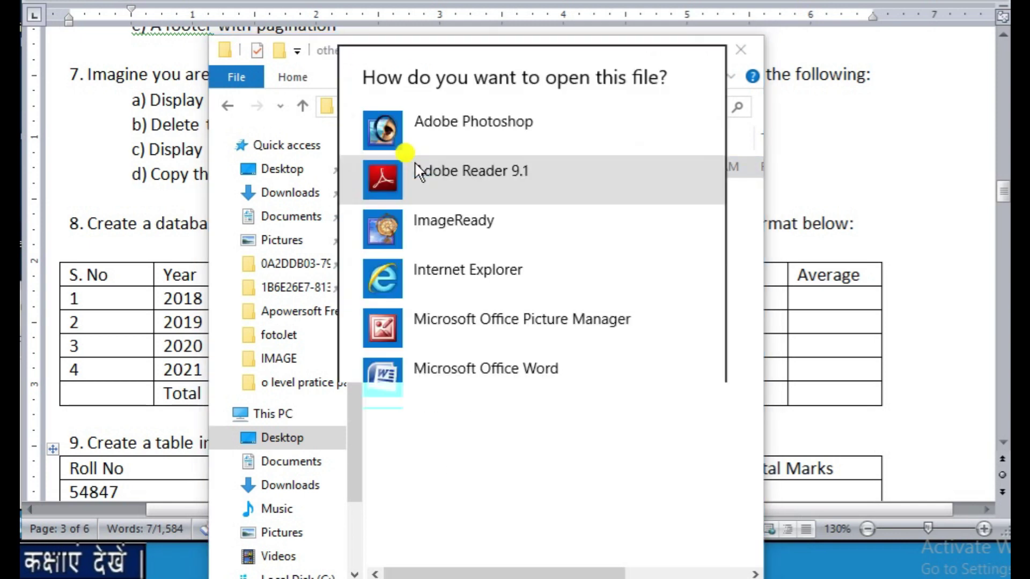
{"action": "left_click", "coordinate": [416, 420]}
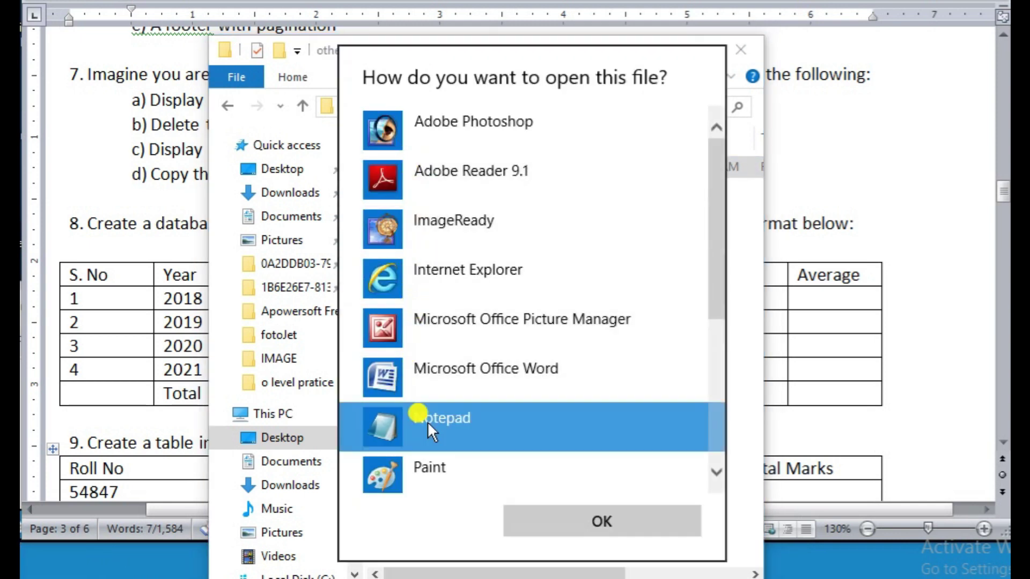
{"action": "left_click", "coordinate": [557, 526]}
{"action": "left_click_drag", "start_coordinate": [239, 43], "coordinate": [352, 70]}
{"action": "left_click_drag", "start_coordinate": [284, 114], "coordinate": [86, 110]}
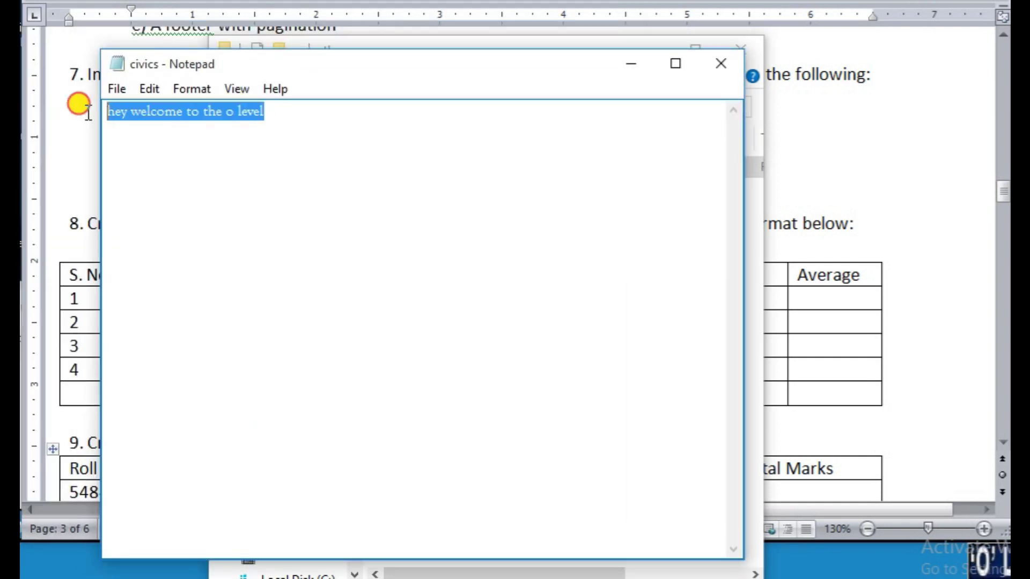
{"action": "left_click", "coordinate": [720, 63]}
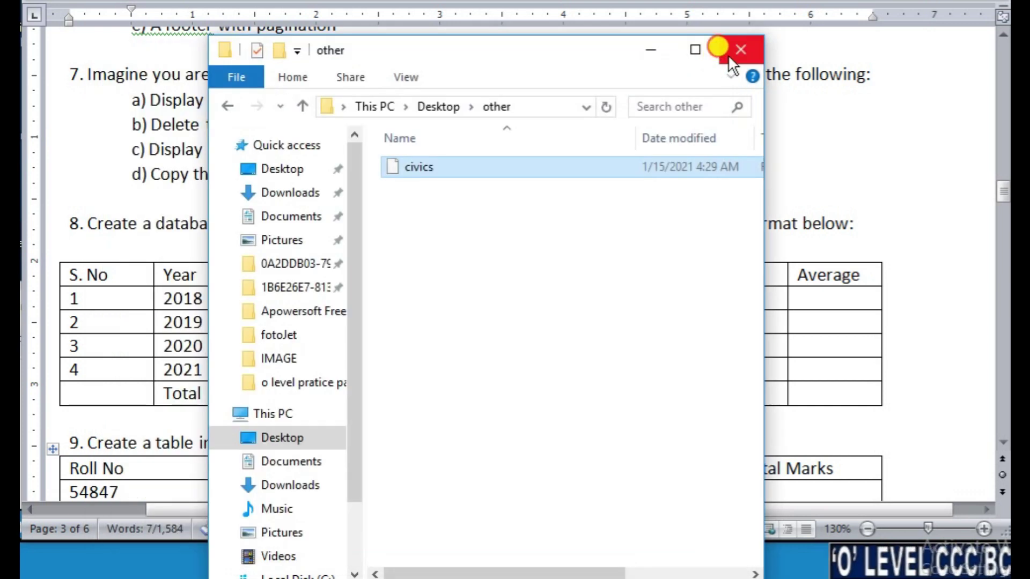
{"action": "left_click", "coordinate": [738, 50]}
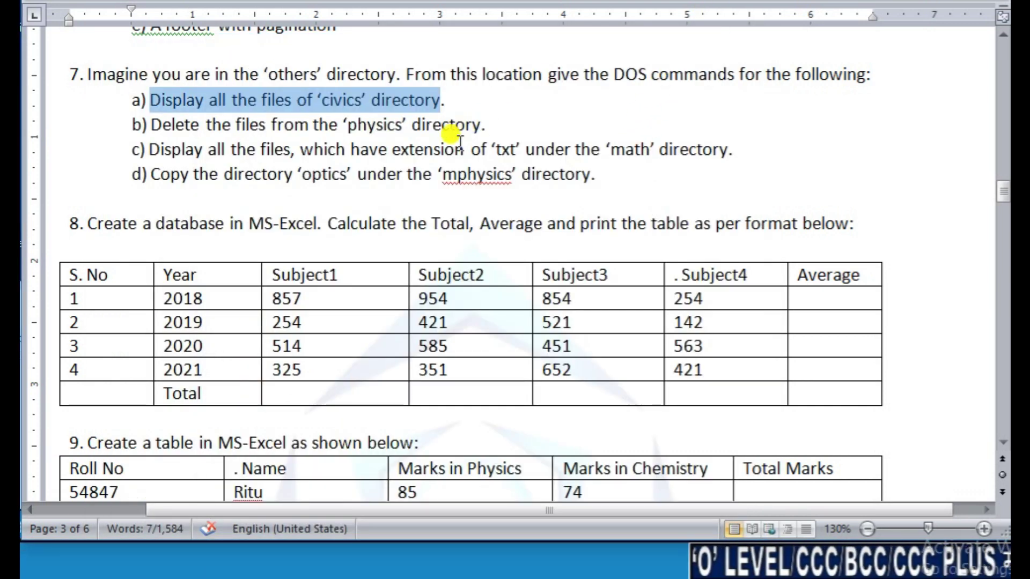
Highlight question 7's item b about deleting files, including the directory name 'physics'.
{"action": "left_click", "coordinate": [153, 126]}
{"action": "left_click_drag", "start_coordinate": [154, 129], "coordinate": [339, 123]}
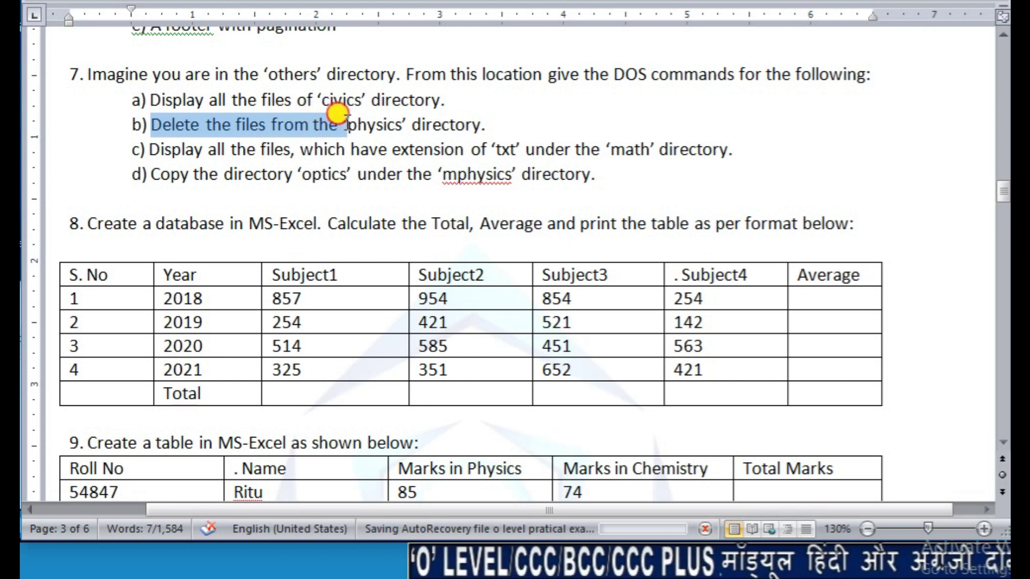
{"action": "left_click", "coordinate": [368, 124]}
{"action": "left_click_drag", "start_coordinate": [343, 126], "coordinate": [411, 125]}
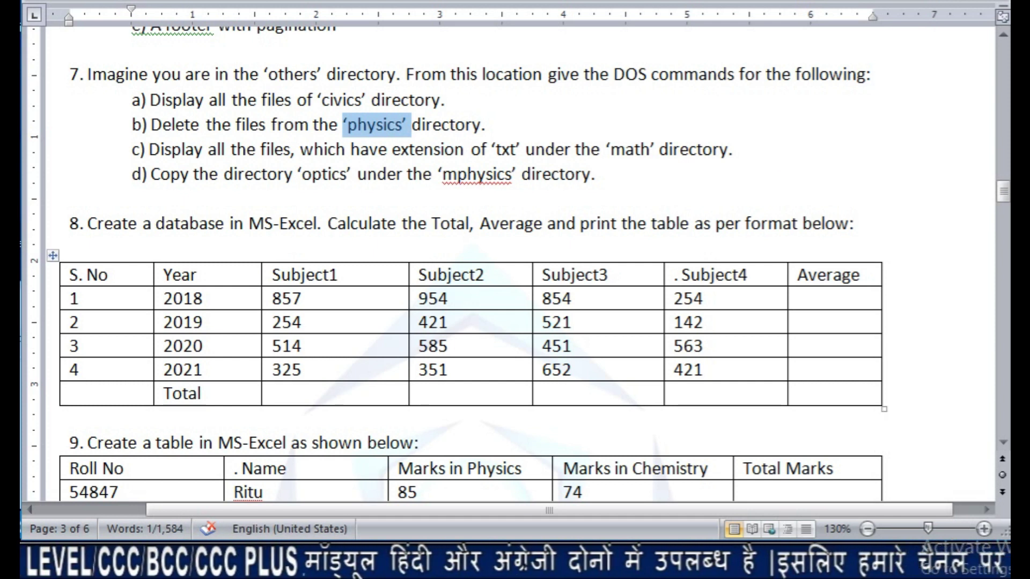
Return to the Command Prompt, move its window below question 7's items, and create a directory with md physics.
{"action": "key", "text": "alt+Tab"}
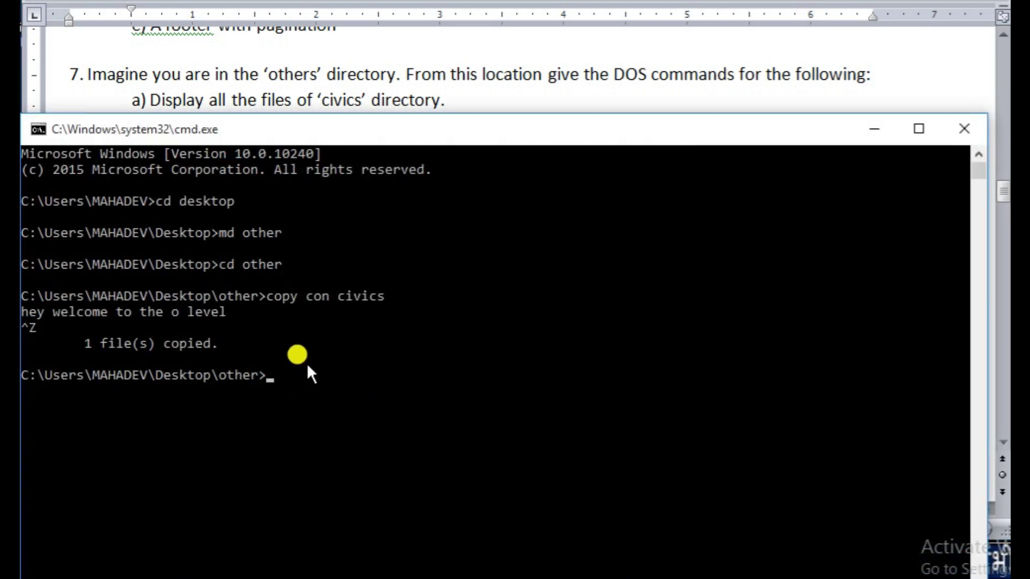
{"action": "left_click_drag", "start_coordinate": [427, 142], "coordinate": [432, 211]}
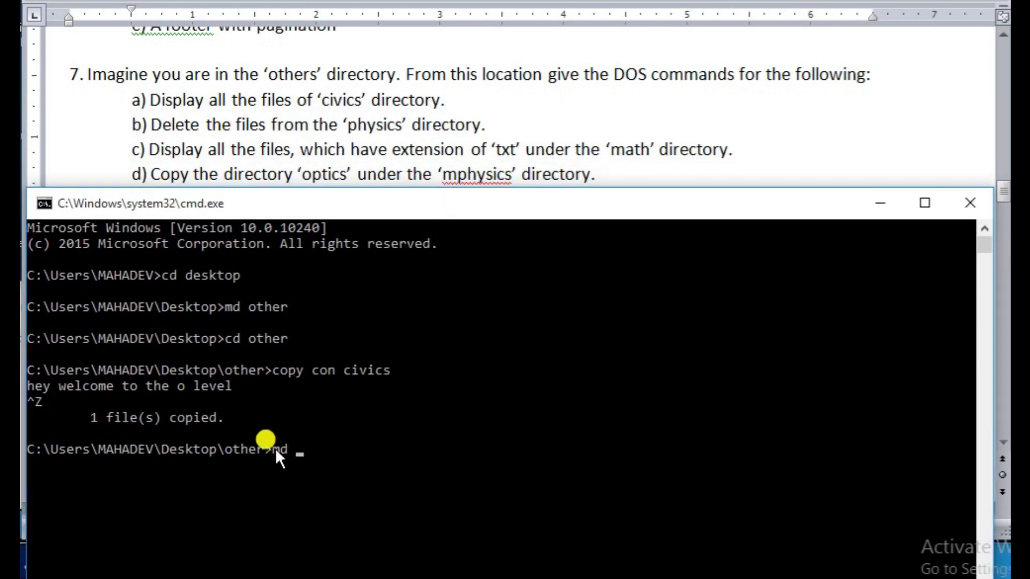
{"action": "type", "text": "md phi"}
{"action": "type", "text": "ces"}
{"action": "key", "text": "BackSpace"}
{"action": "key", "text": "BackSpace"}
{"action": "key", "text": "BackSpace"}
{"action": "key", "text": "BackSpace"}
{"action": "type", "text": "ysics"}
{"action": "key", "text": "Return"}
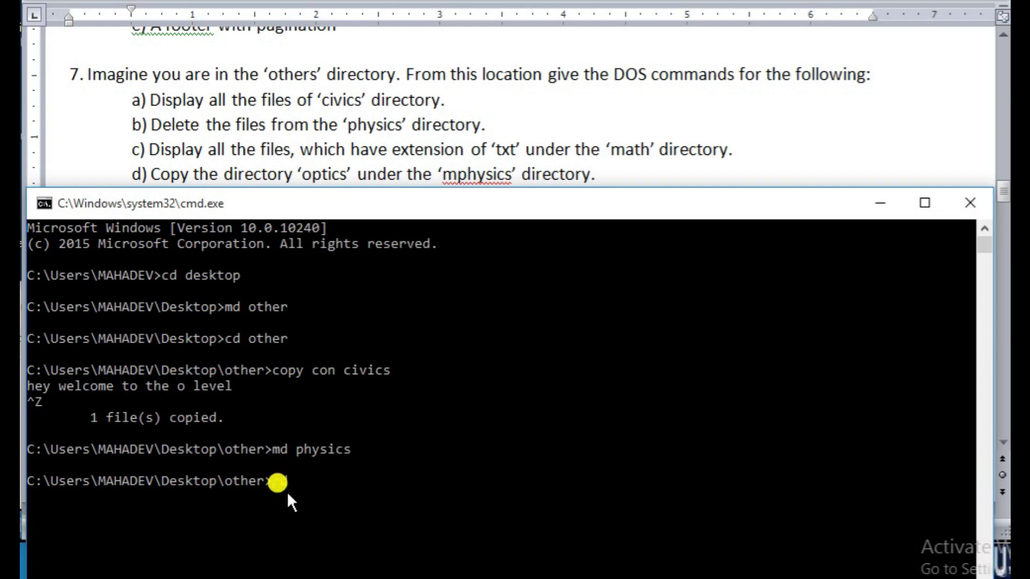
Remove the physics directory with rd physics.
{"action": "type", "text": "rd phy"}
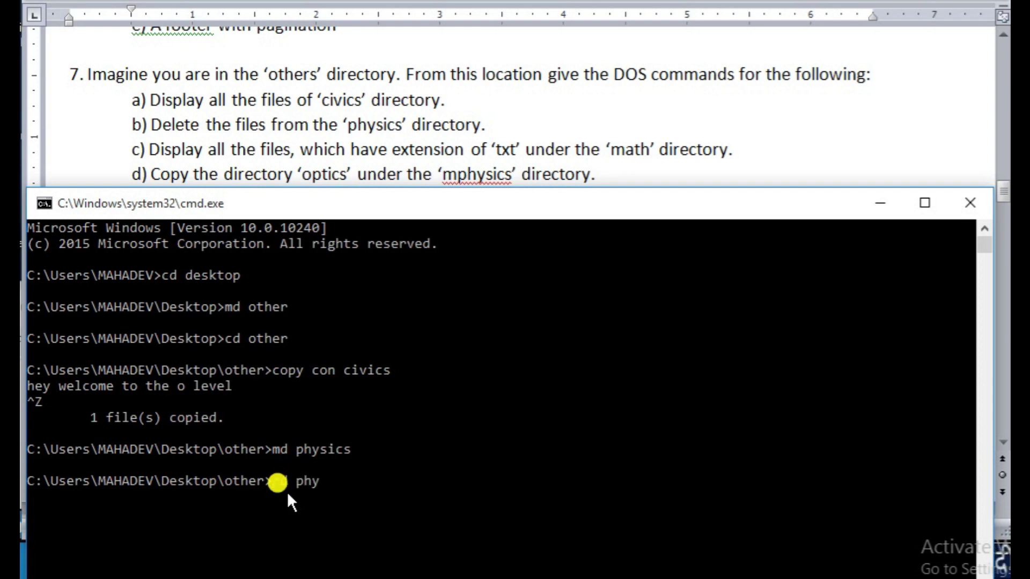
{"action": "type", "text": "sics"}
{"action": "key", "text": "Return"}
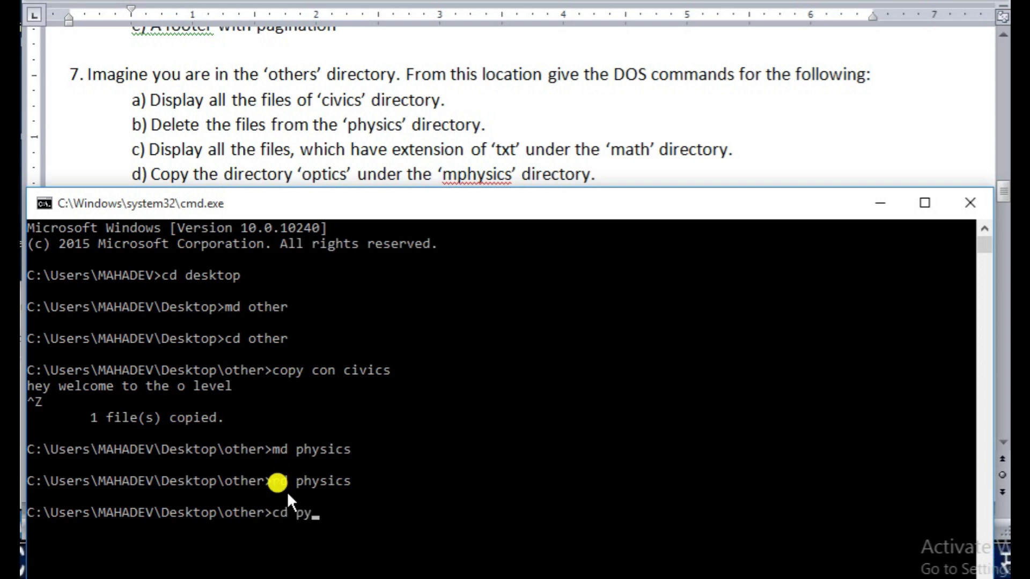
Try to enter the removed directory with cd physics and highlight the response line.
{"action": "type", "text": "hysics"}
{"action": "key", "text": "Return"}
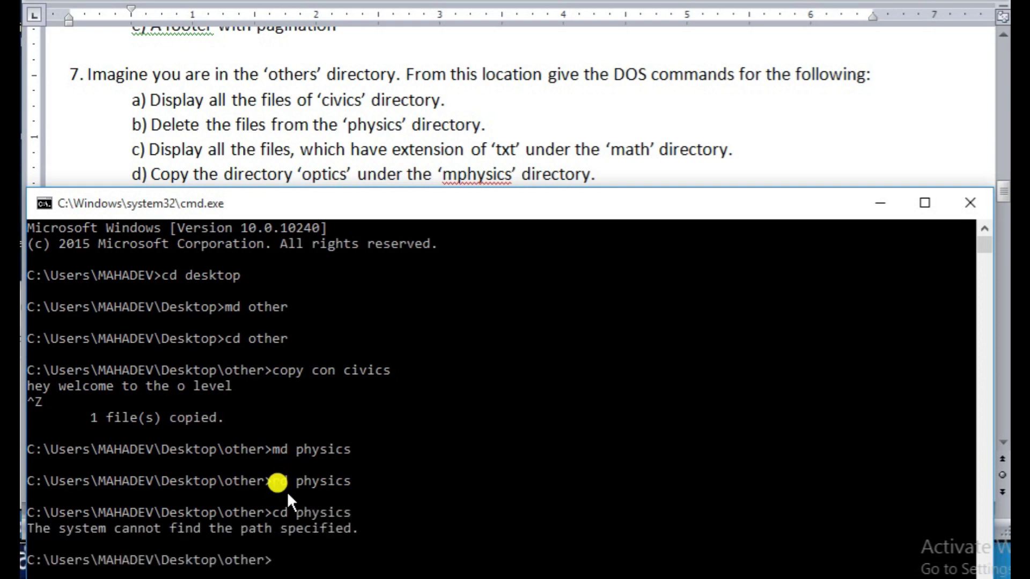
{"action": "left_click_drag", "start_coordinate": [366, 529], "coordinate": [54, 530]}
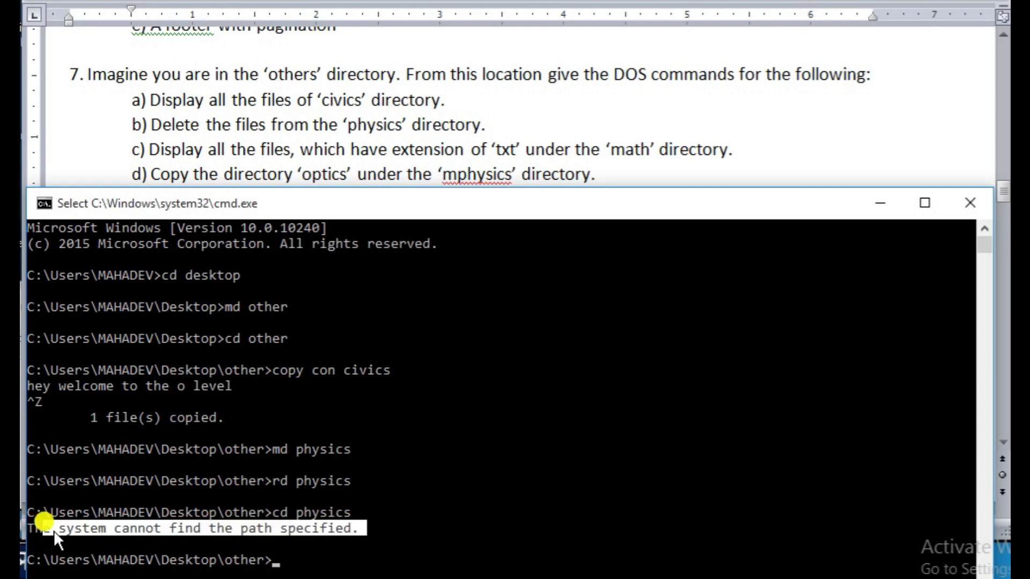
Return to the question paper and highlight the wording of question 7's item c about txt files under the math directory.
{"action": "left_click", "coordinate": [879, 203]}
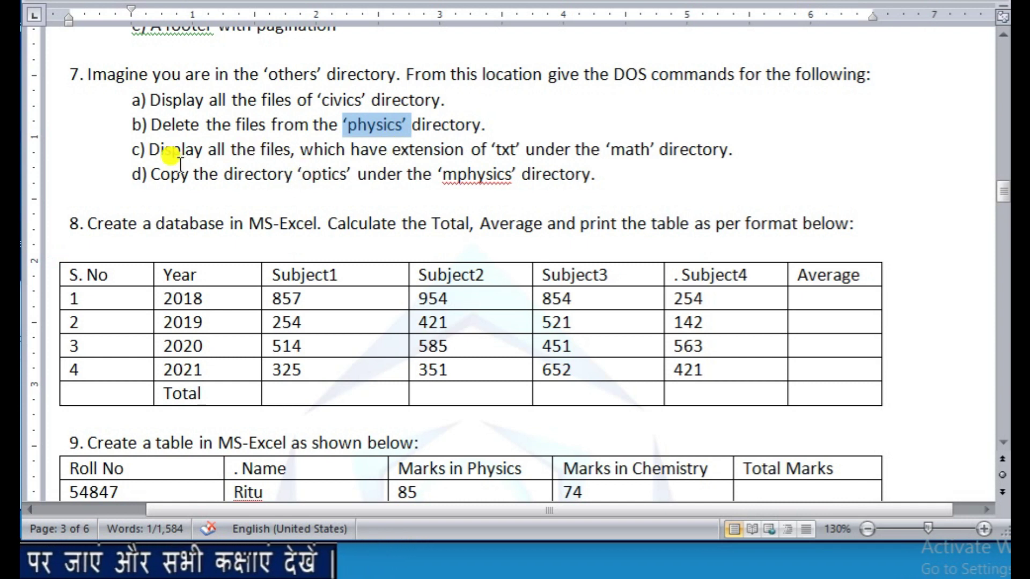
{"action": "left_click_drag", "start_coordinate": [149, 150], "coordinate": [590, 148]}
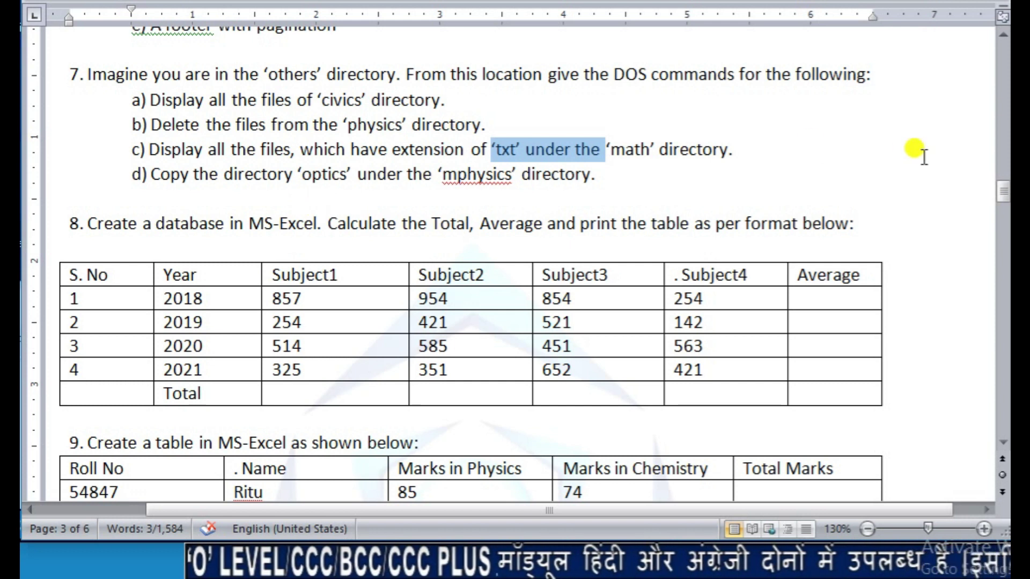
{"action": "left_click", "coordinate": [1001, 442]}
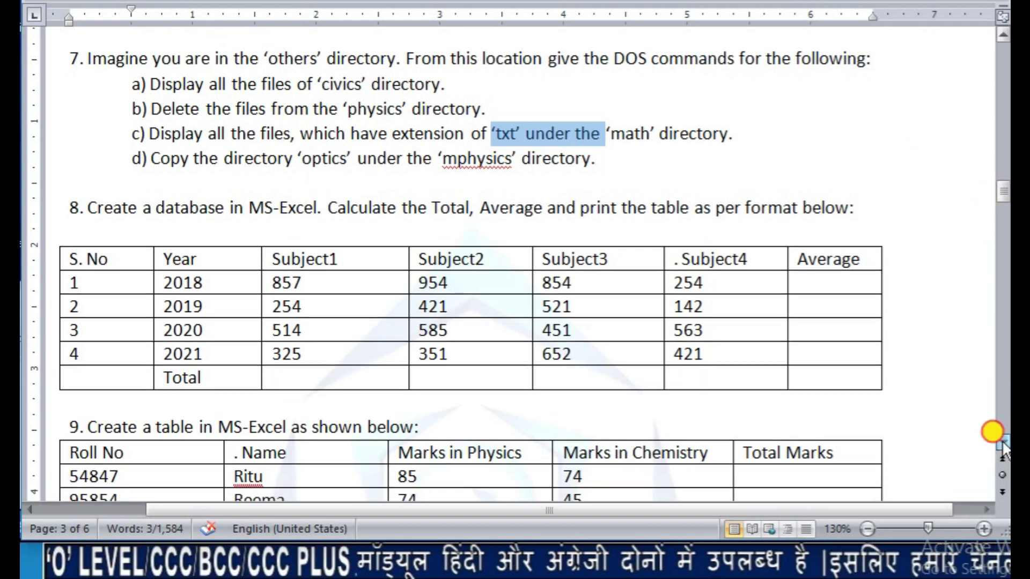